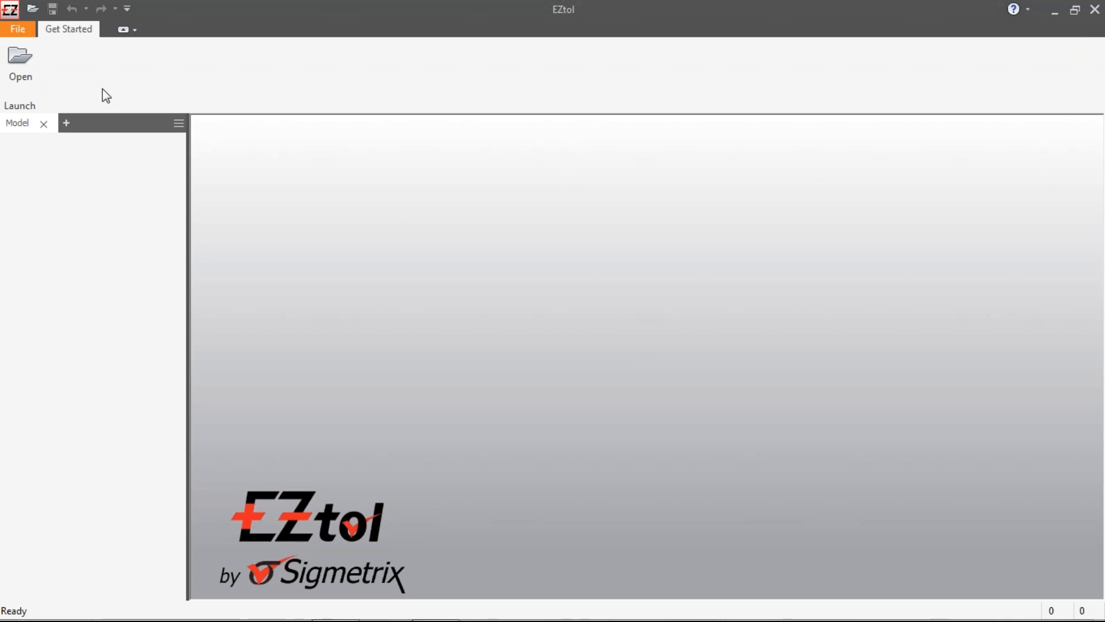
Step: Open the caster assembly file from the Caster Wheel folder and import it as a converted model
click(23, 71)
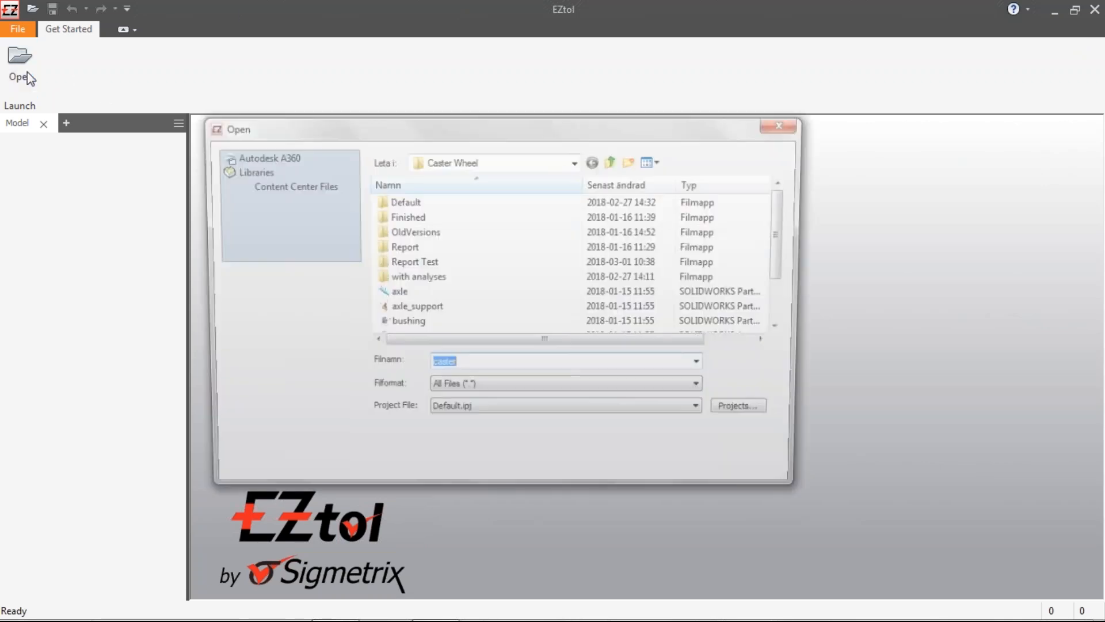
click(521, 389)
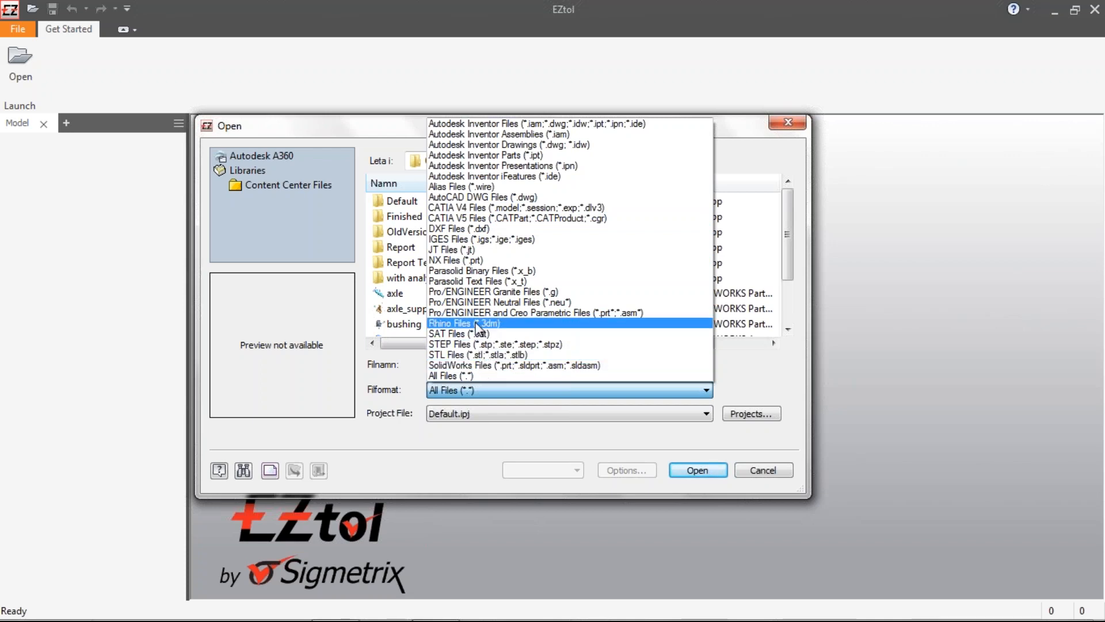
click(416, 444)
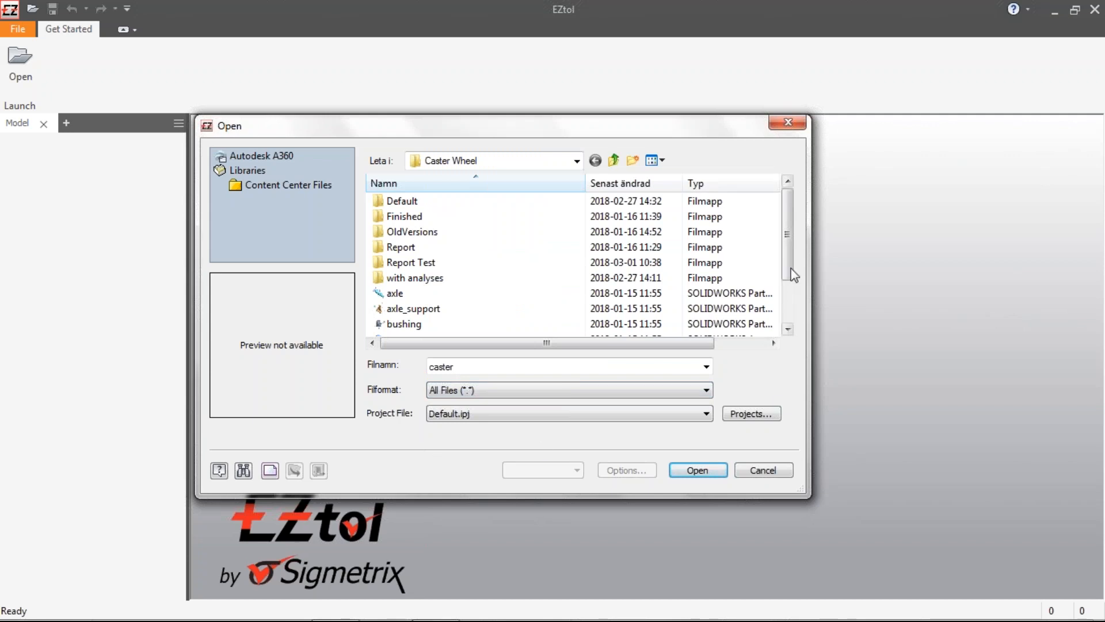
drag(791, 271, 790, 293)
double_click(451, 311)
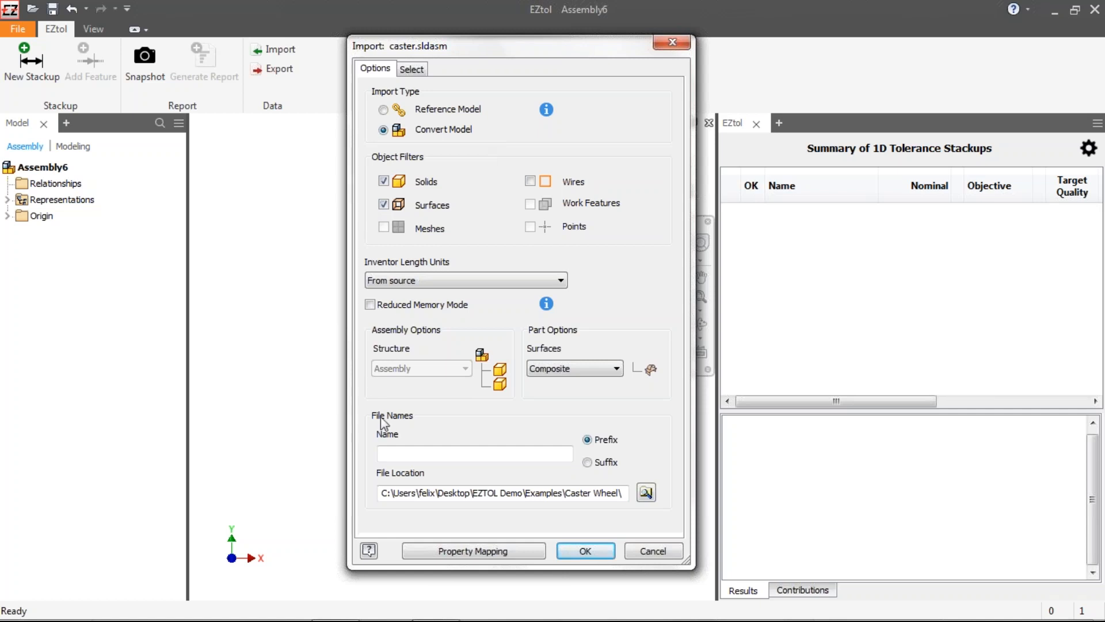
click(576, 549)
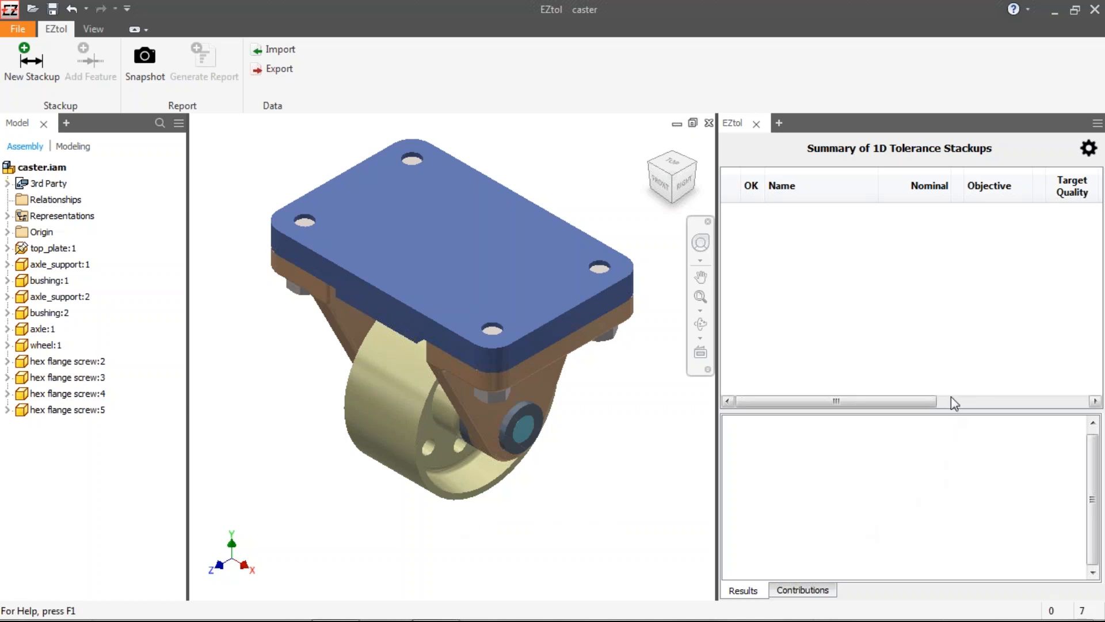
Step: Adjust the annotation scale in the tolerance stackup settings and confirm
click(1087, 157)
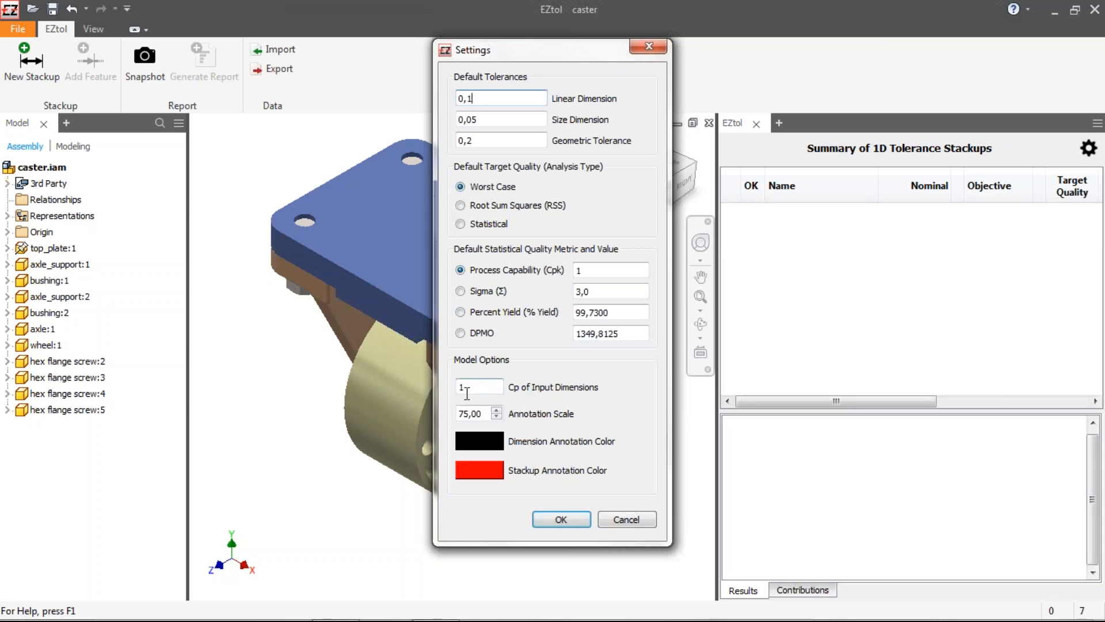
click(497, 410)
click(561, 520)
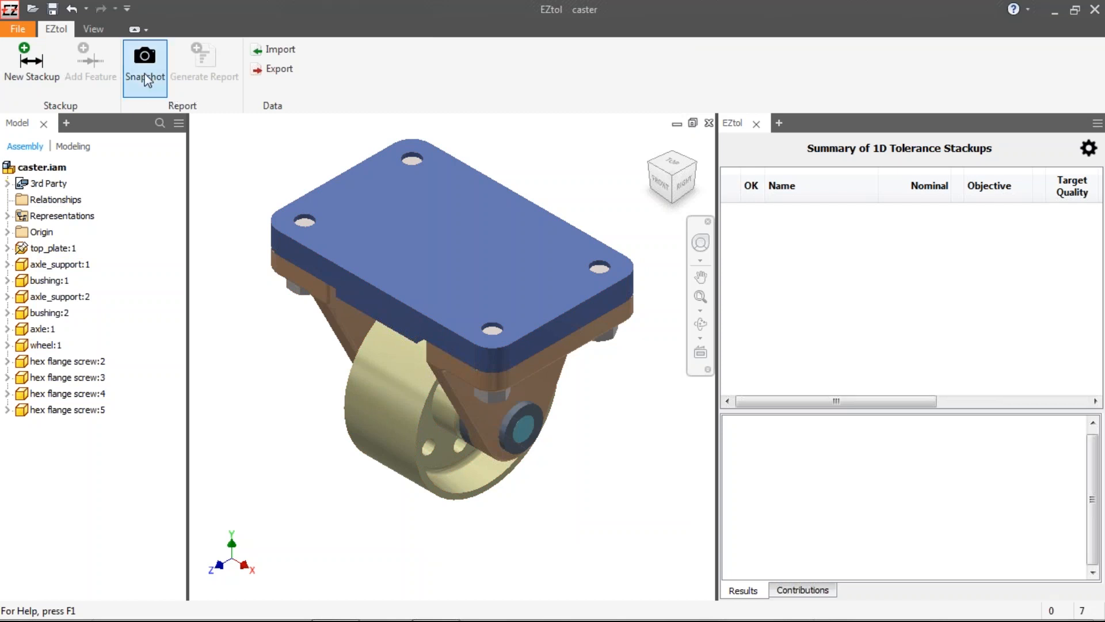
Step: Switch the model to the front view
click(93, 29)
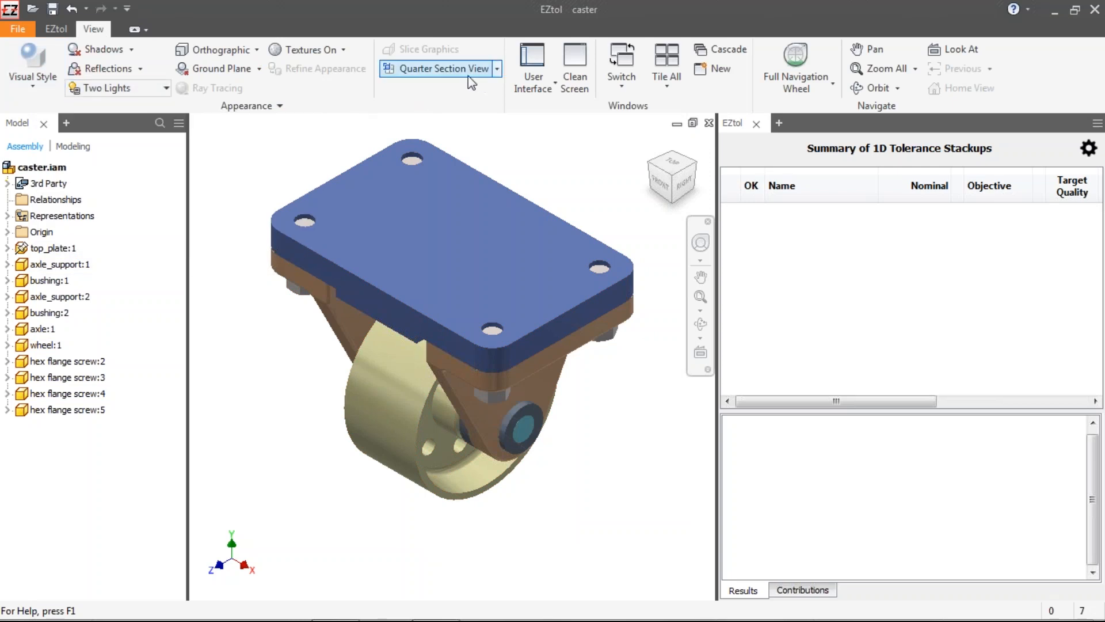
click(70, 33)
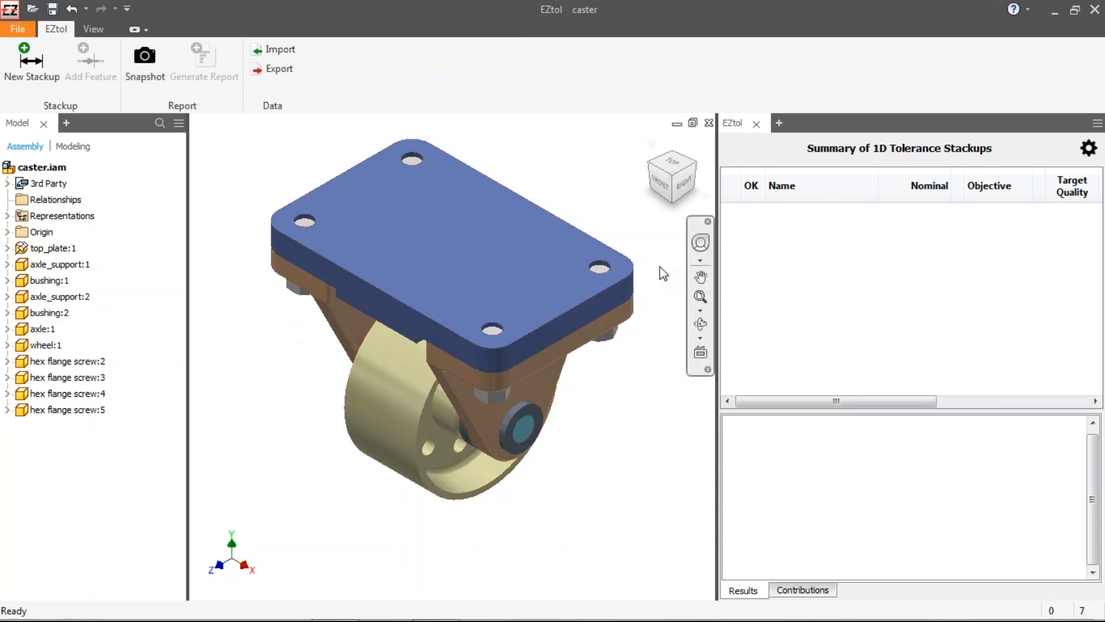
click(661, 183)
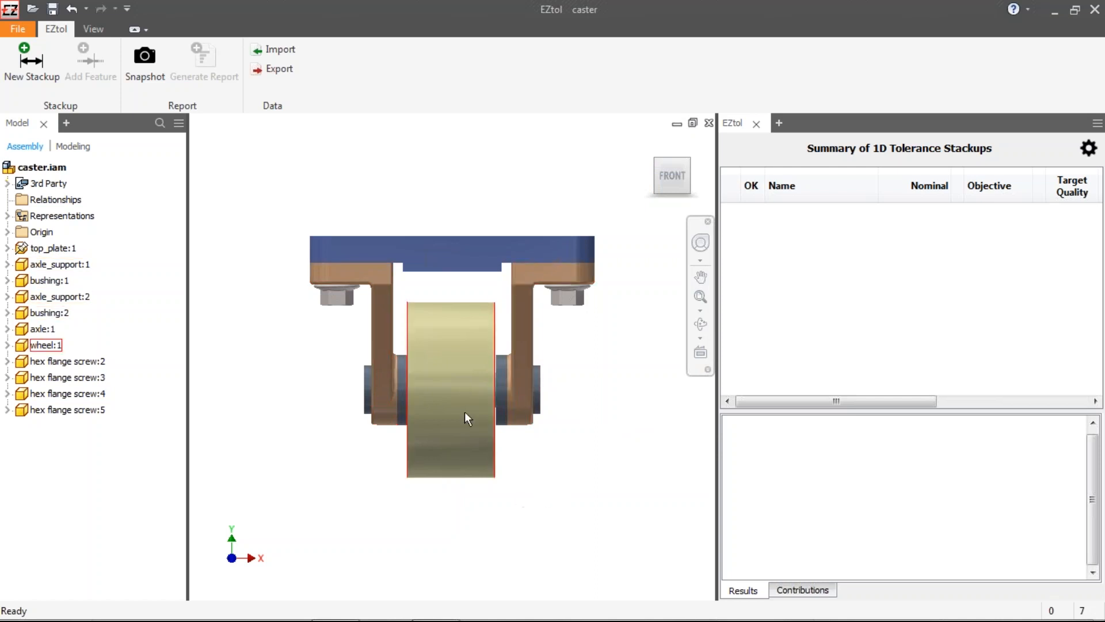
Step: Hide the wheel and the axle components in the assembly
right_click(462, 377)
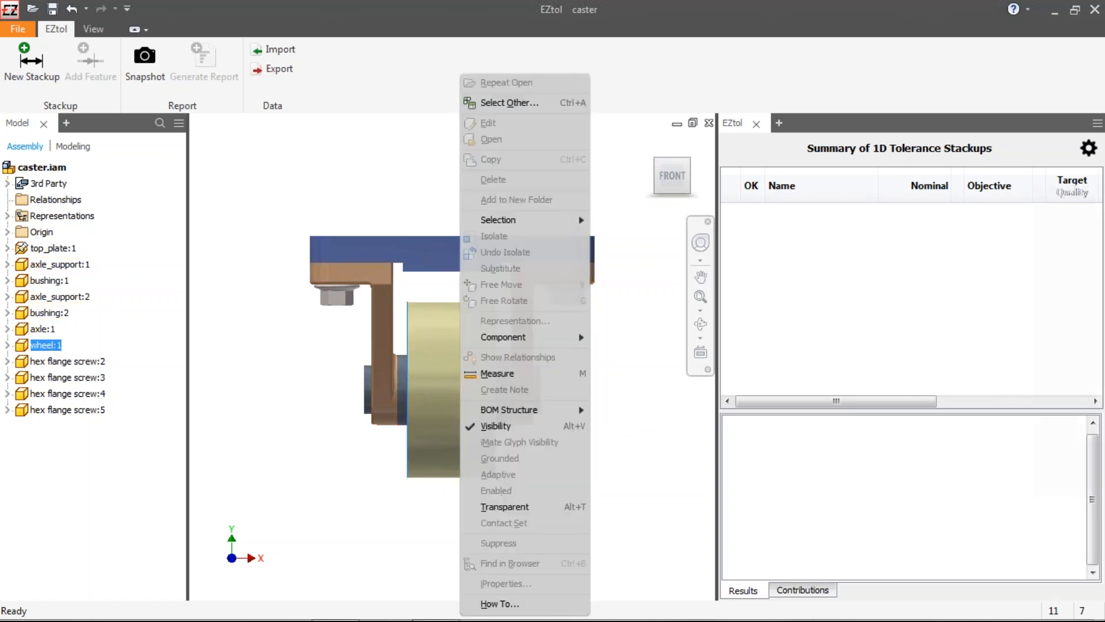
click(498, 426)
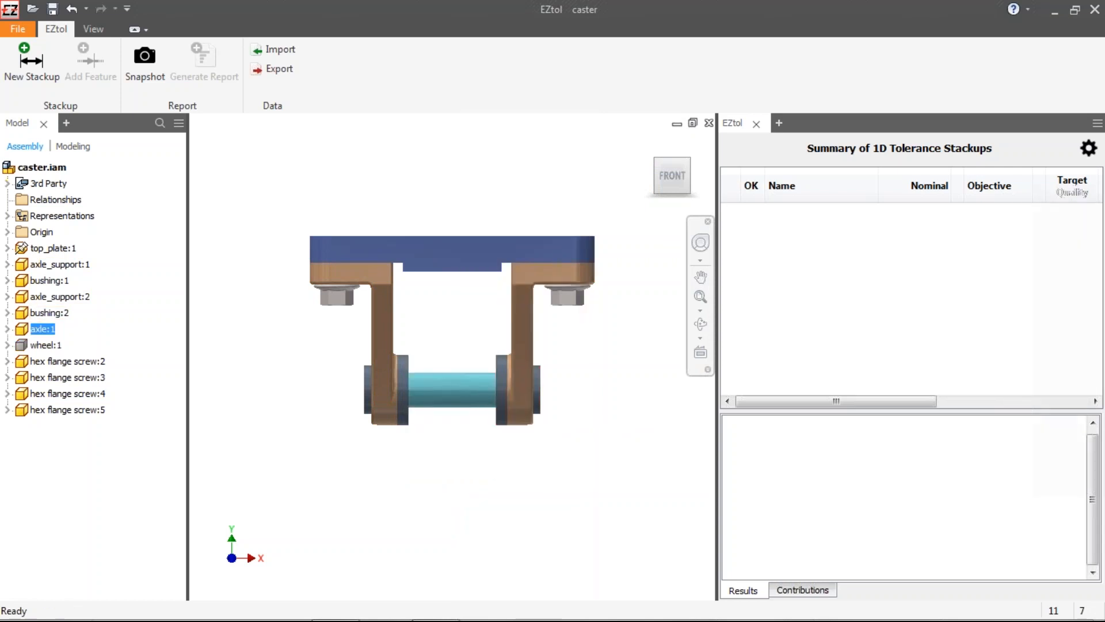
right_click(461, 393)
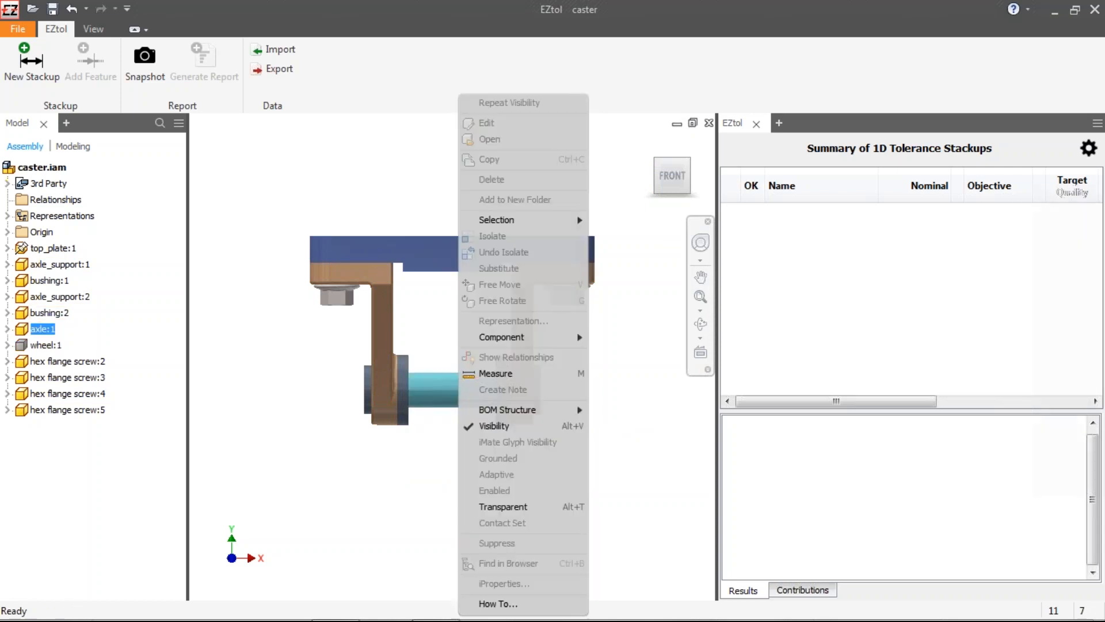
click(492, 427)
Step: Start a new stackup and select the two bushing holes as the first and second selections
shift+middle_drag(455, 342, 437, 402)
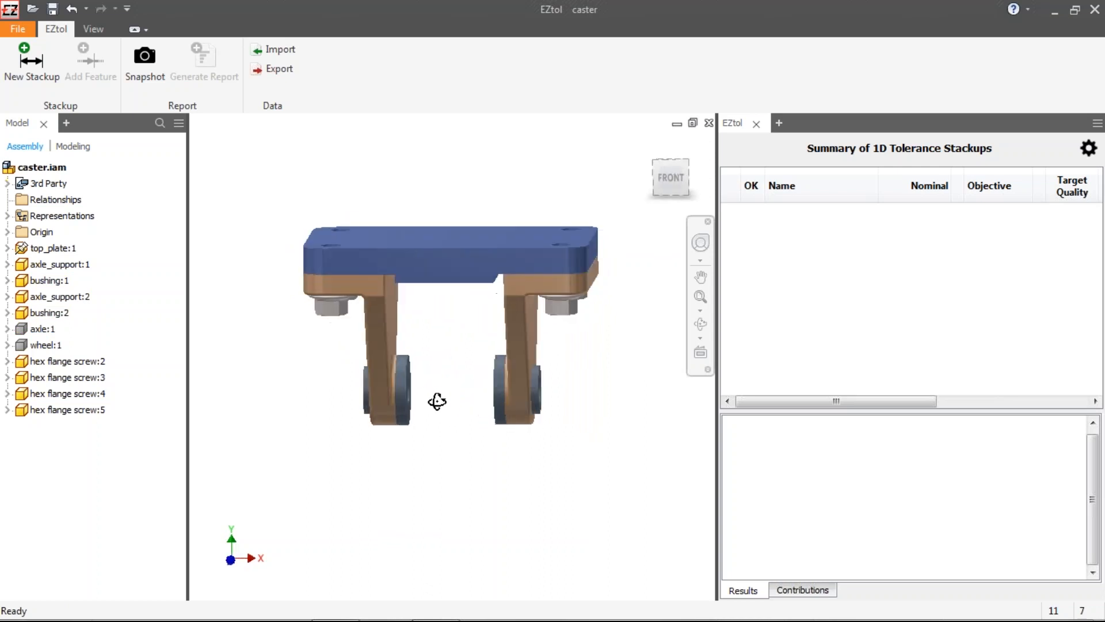
click(44, 66)
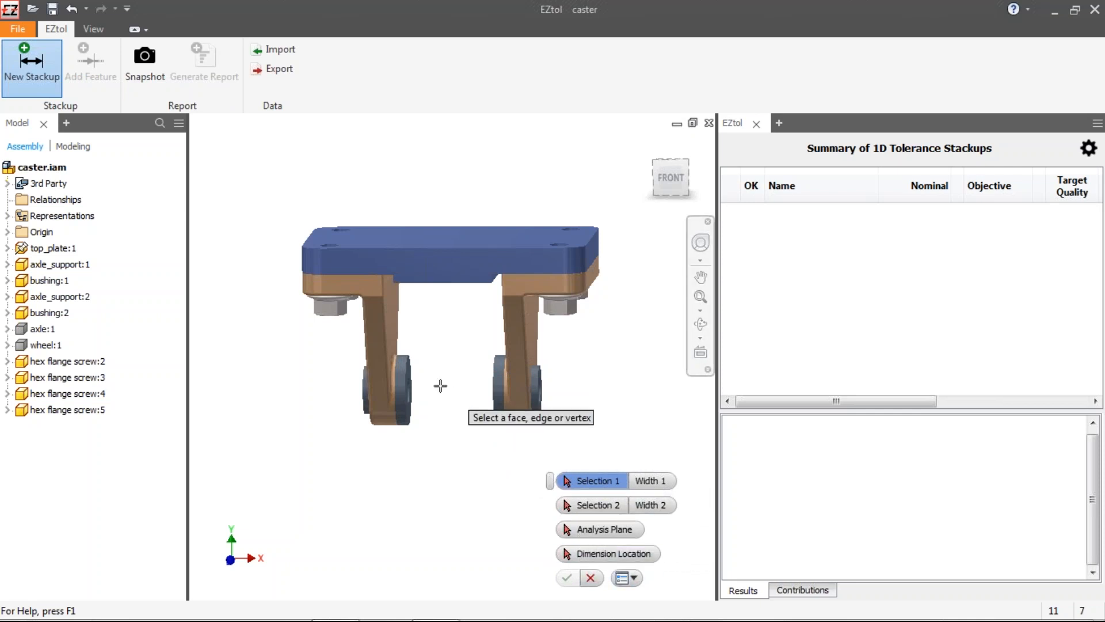
shift+middle_drag(439, 385, 404, 390)
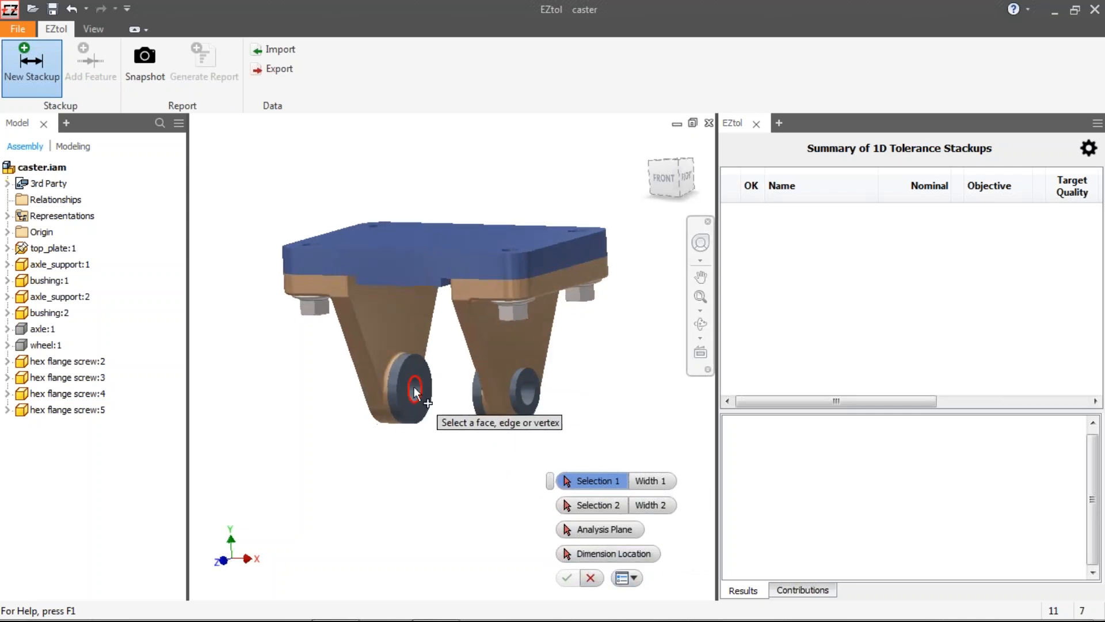
shift+middle_drag(469, 424, 505, 425)
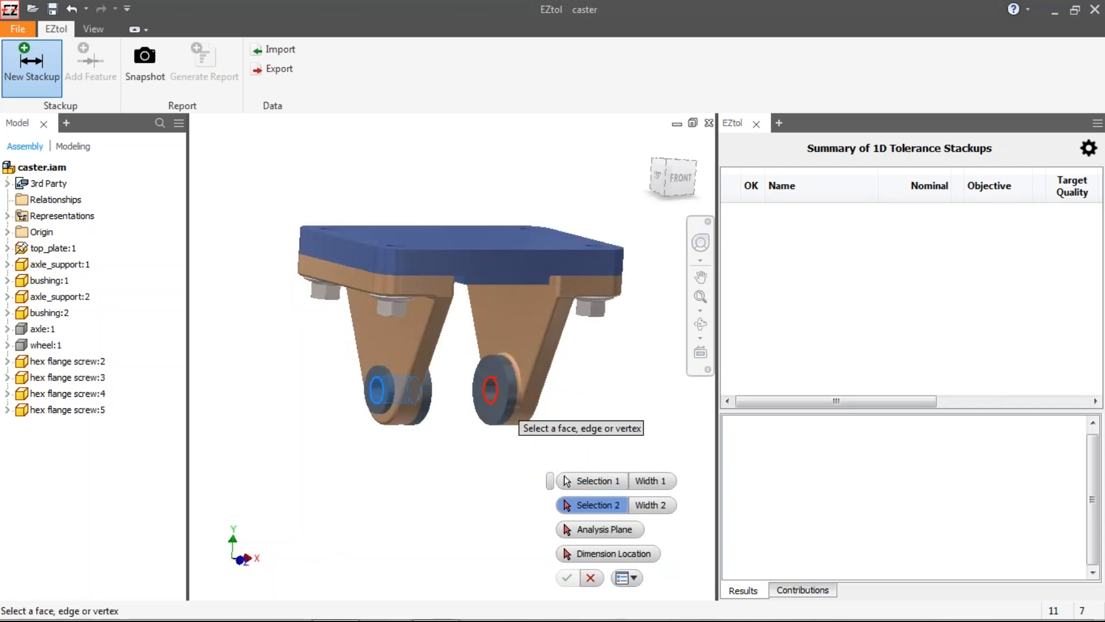
click(502, 393)
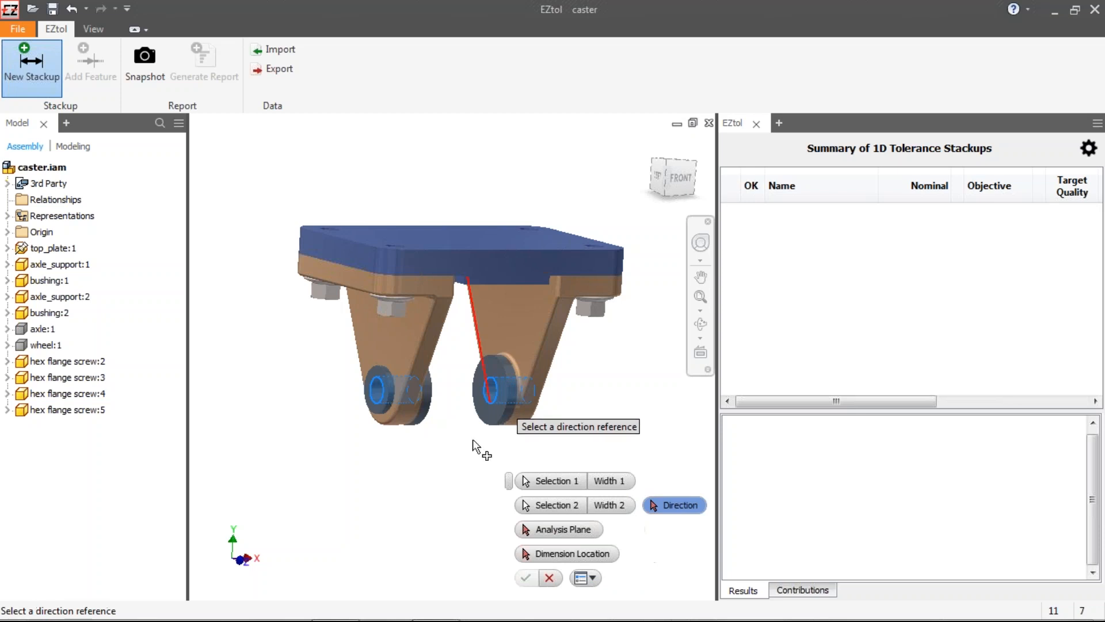
Step: Set the stackup direction using the top plate's upper face
shift+middle_drag(464, 452, 444, 449)
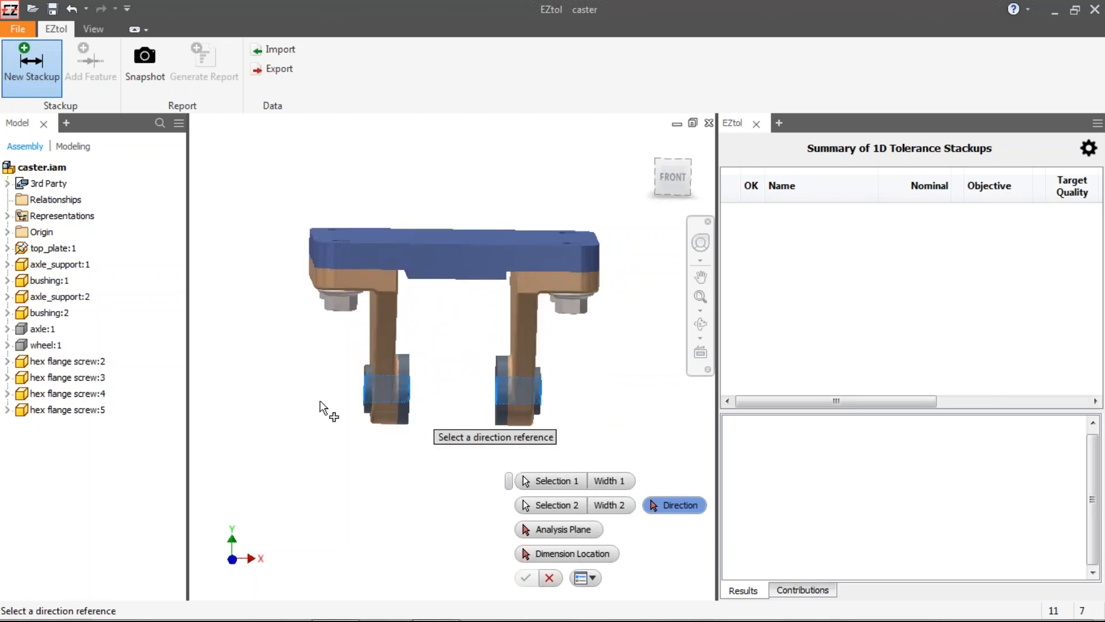
shift+middle_drag(358, 397, 435, 402)
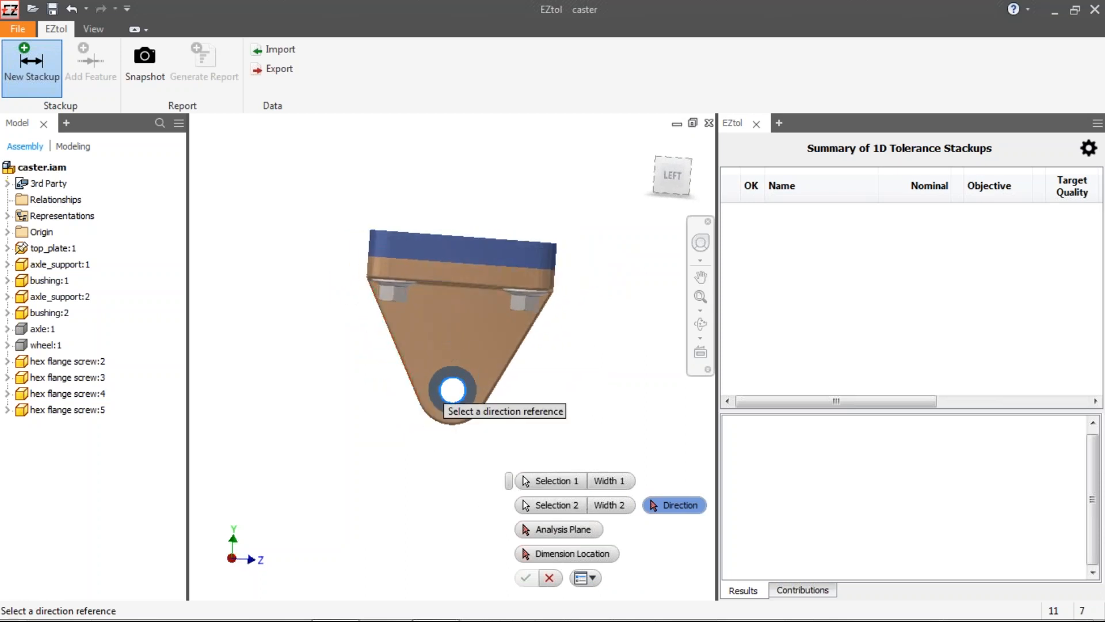
shift+middle_drag(568, 386, 451, 286)
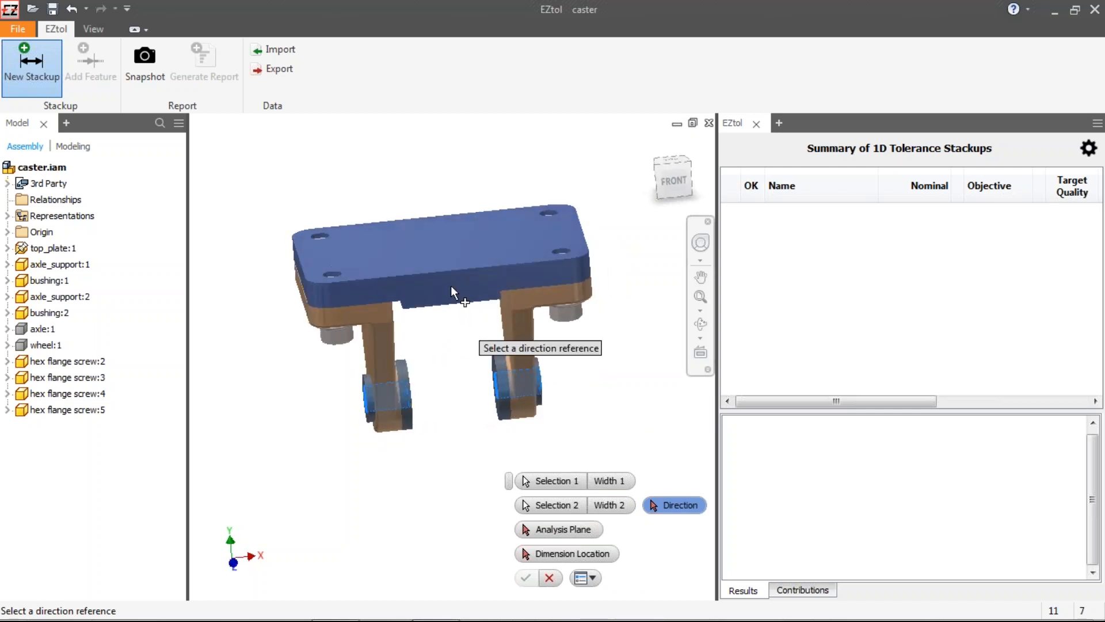
click(451, 254)
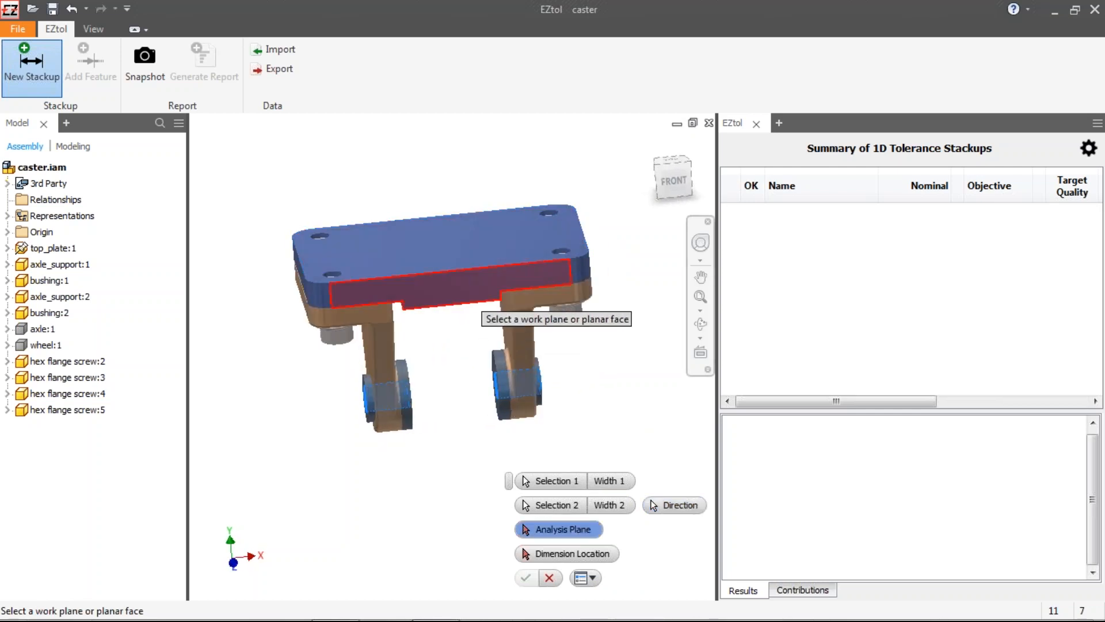
Step: Pick the top plate's front face as the analysis plane and place the dimension beside the left support
click(473, 300)
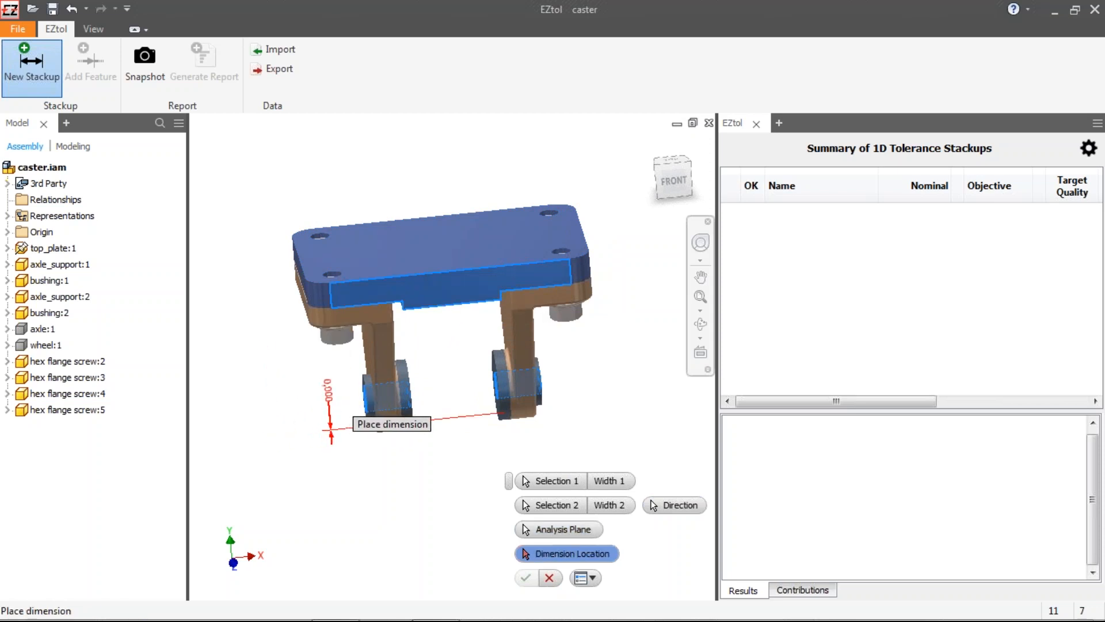
click(349, 424)
Step: Build the component chain from bushing:1 through axle_support:1, top_plate:1 and axle_support:2 to bushing:2
drag(459, 373, 468, 489)
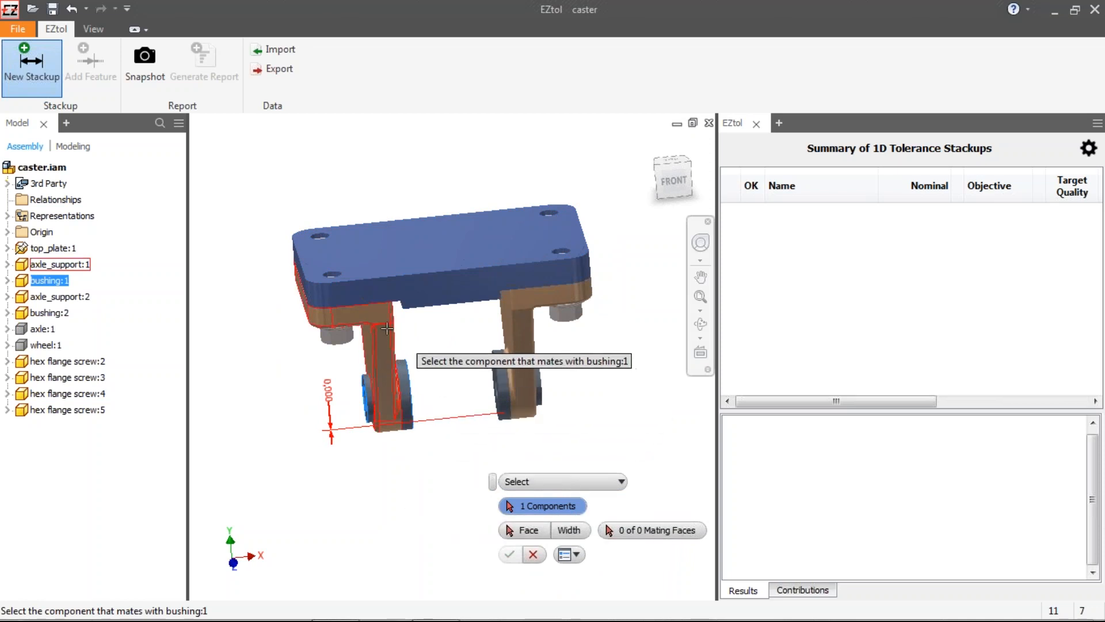
click(392, 352)
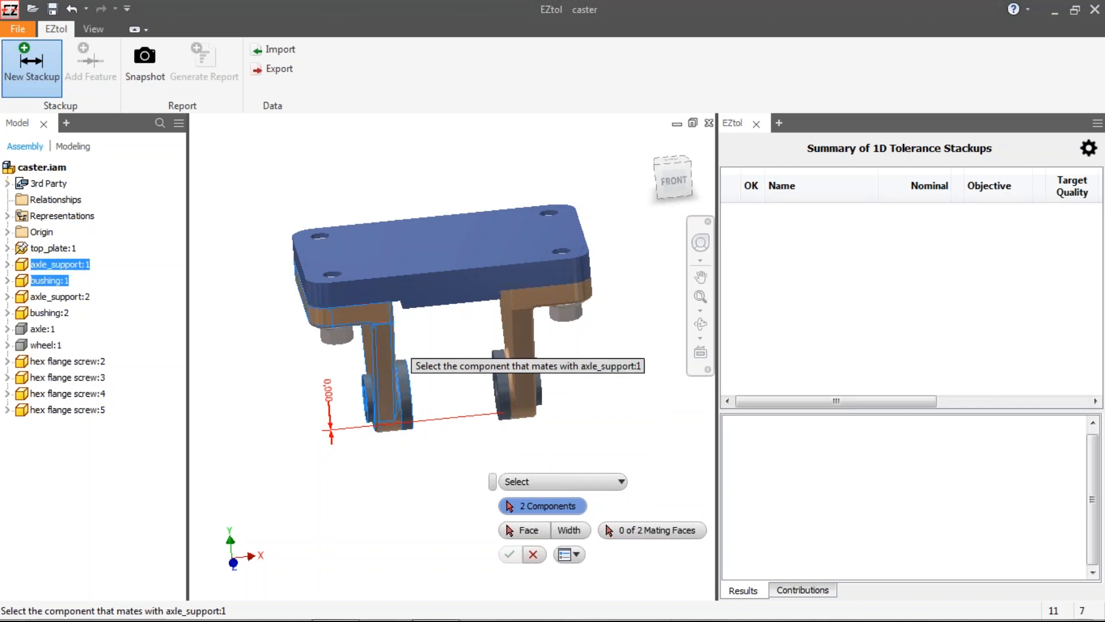
click(483, 278)
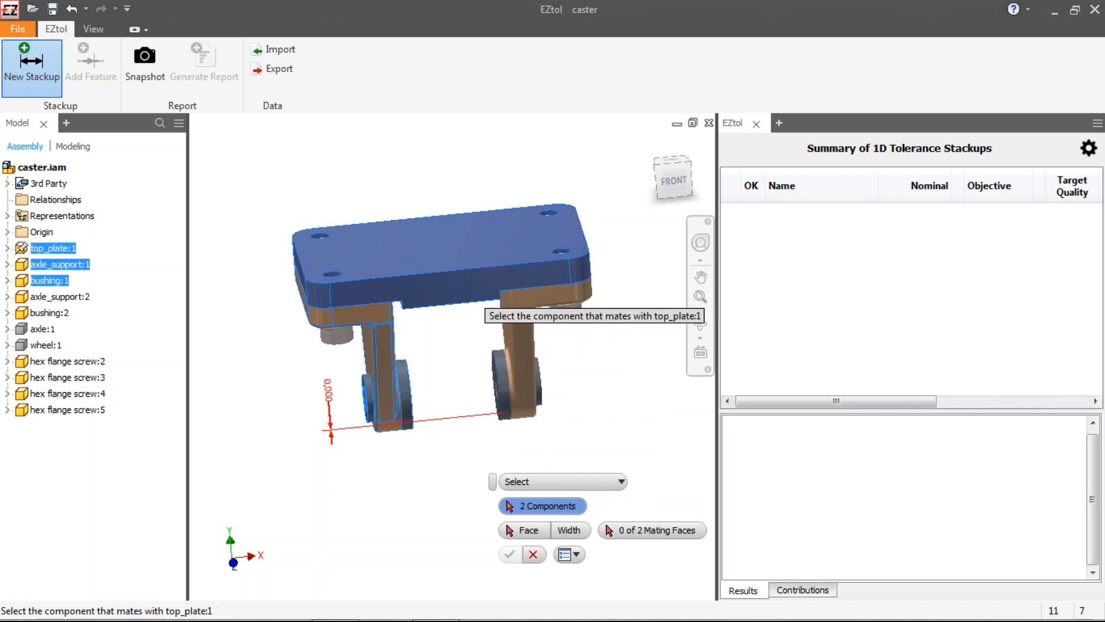
click(515, 324)
click(500, 409)
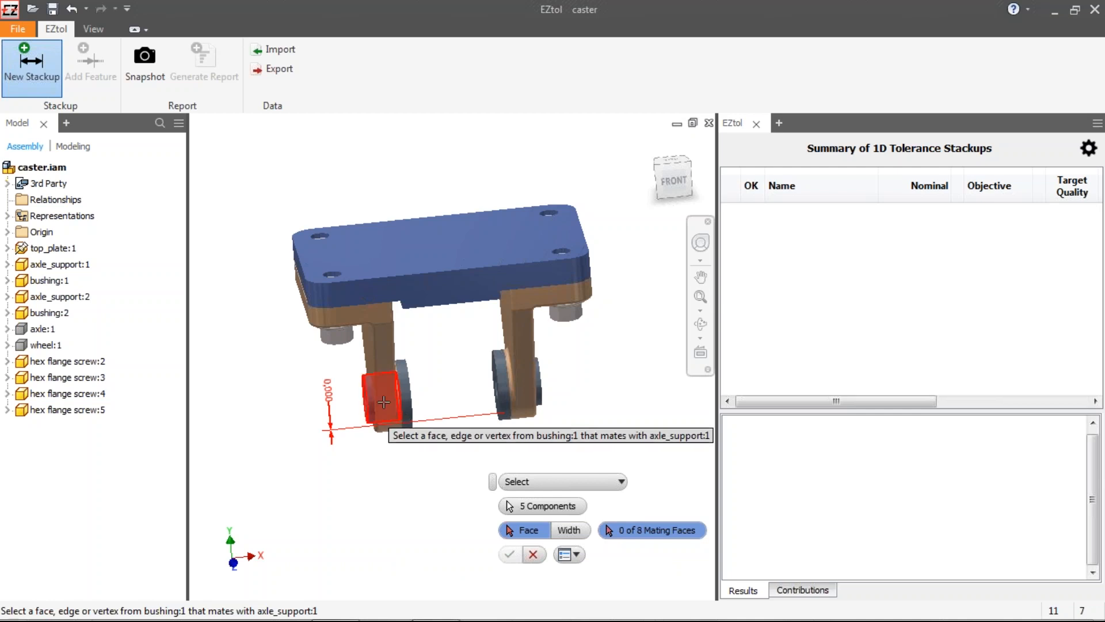
Step: Select all eight mating faces between the bushings, axle supports and top plate
click(409, 426)
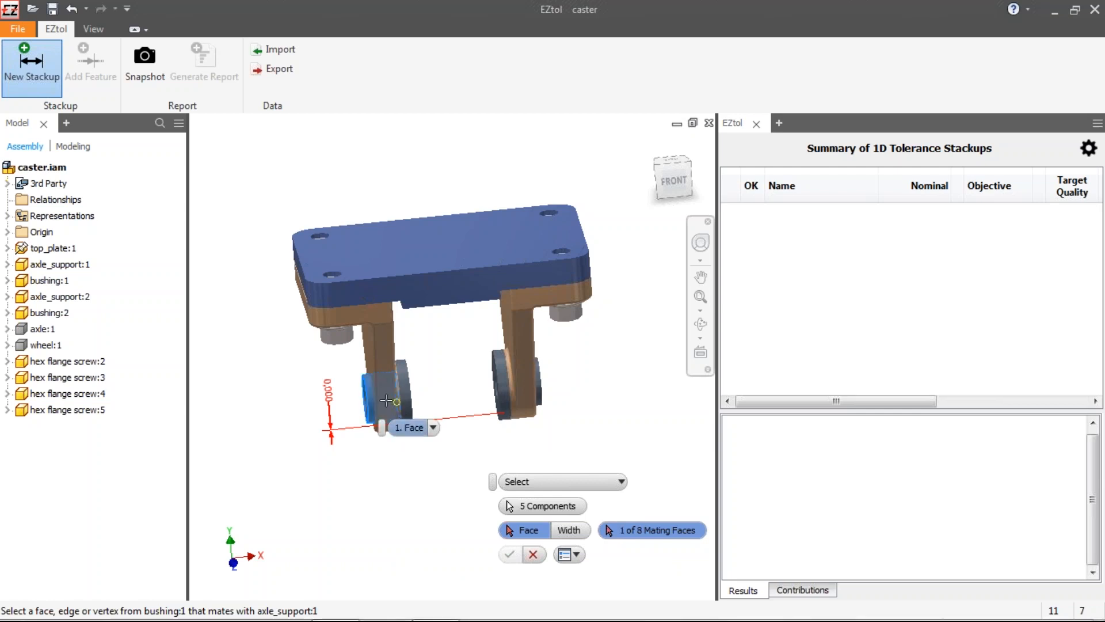
click(396, 415)
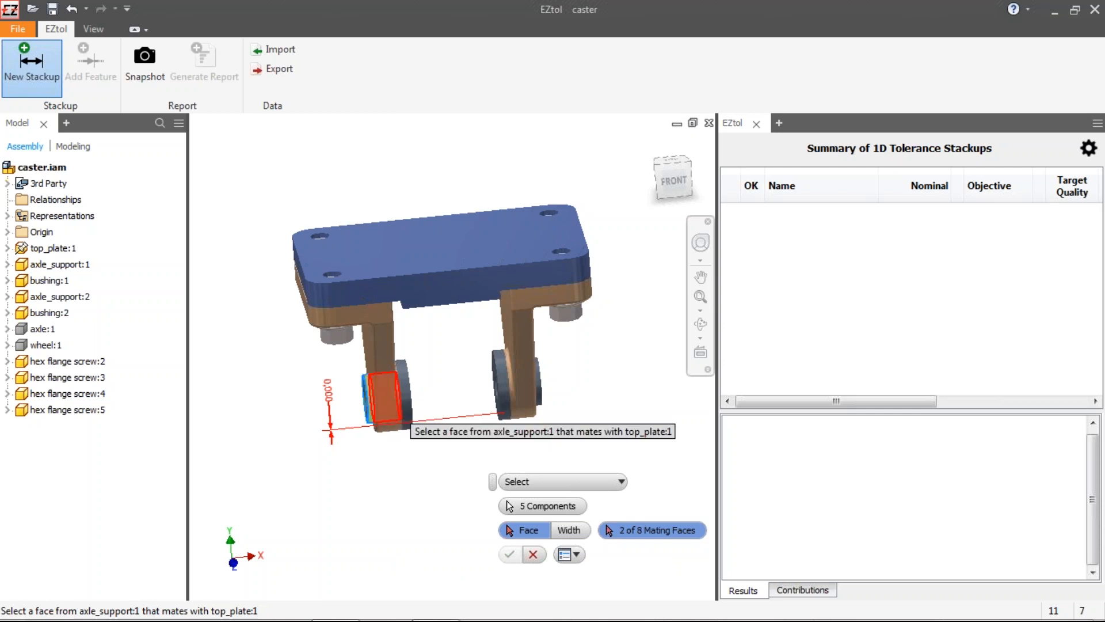
click(382, 383)
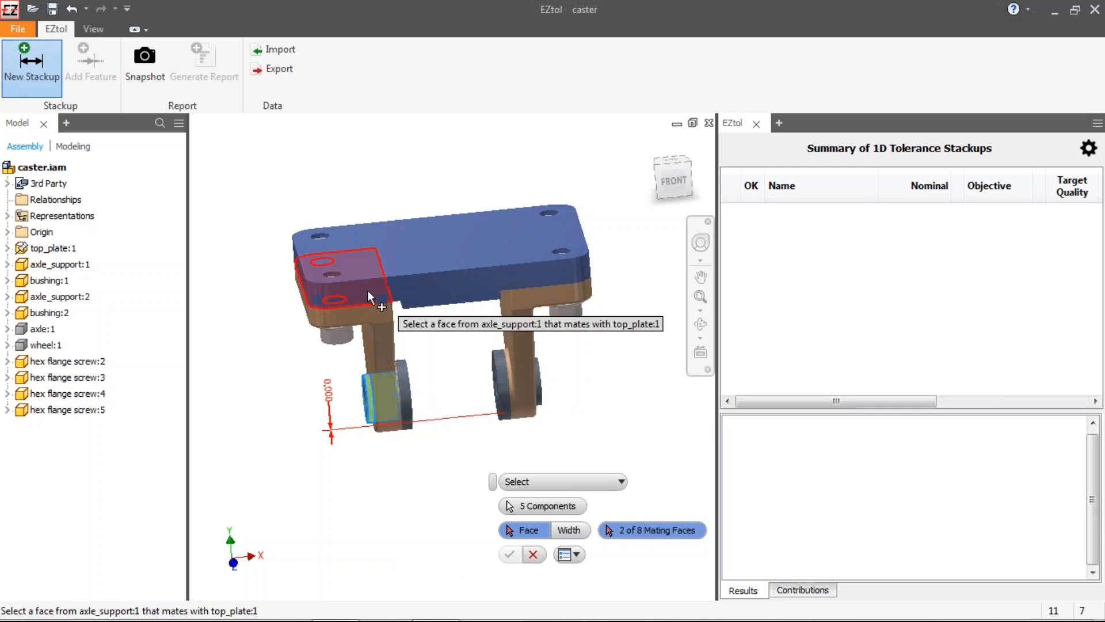
click(389, 291)
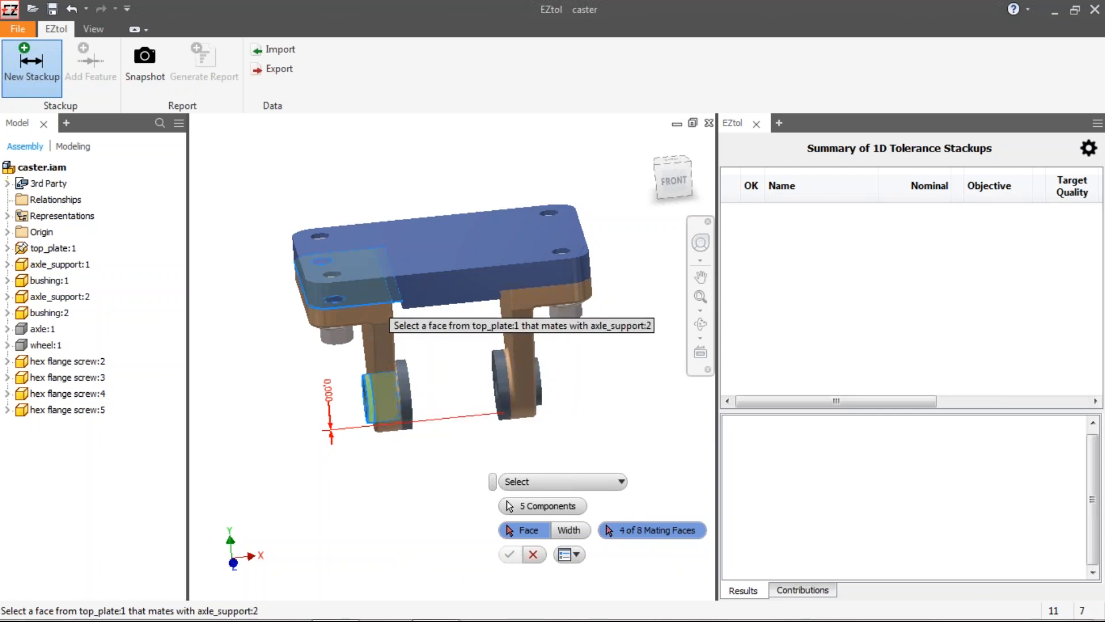
click(540, 277)
click(535, 276)
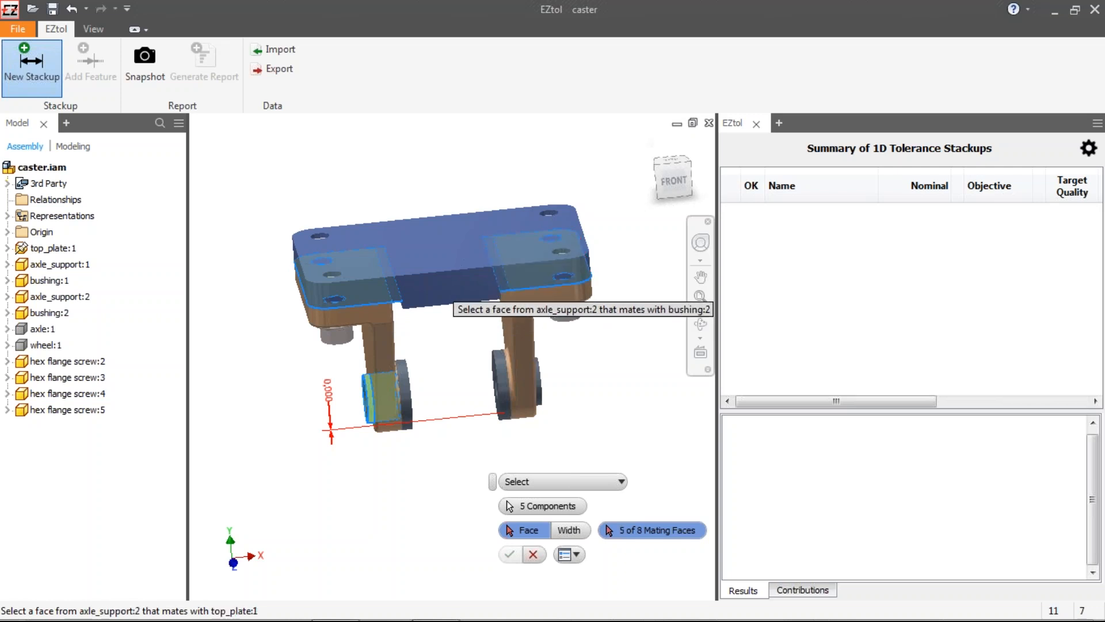
click(523, 384)
click(527, 385)
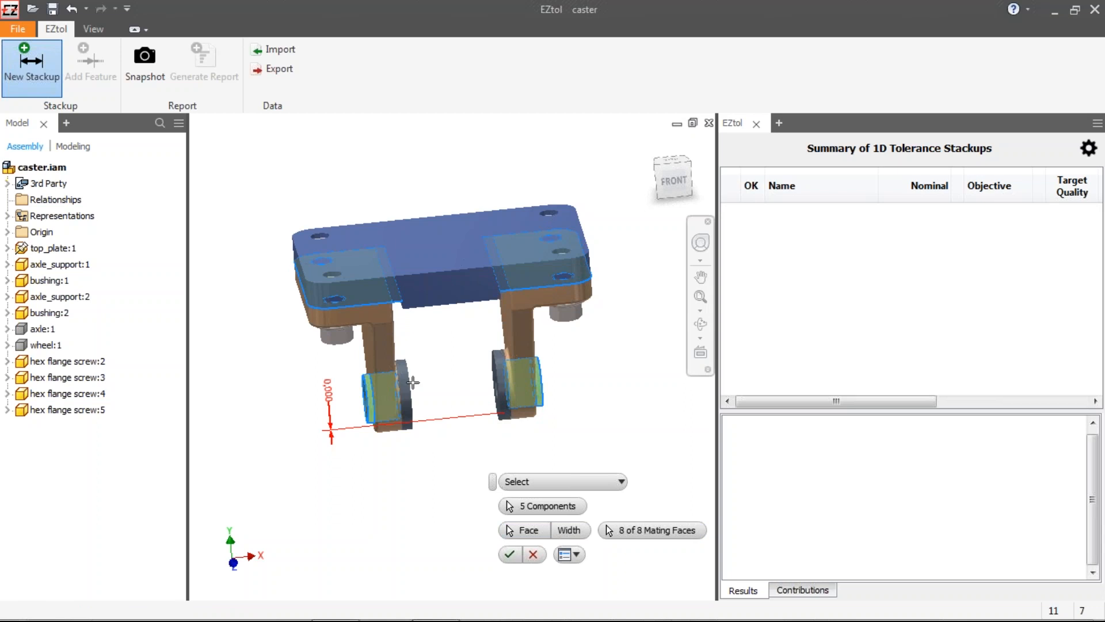
Step: Confirm the stackup and return the model to the front view
click(510, 555)
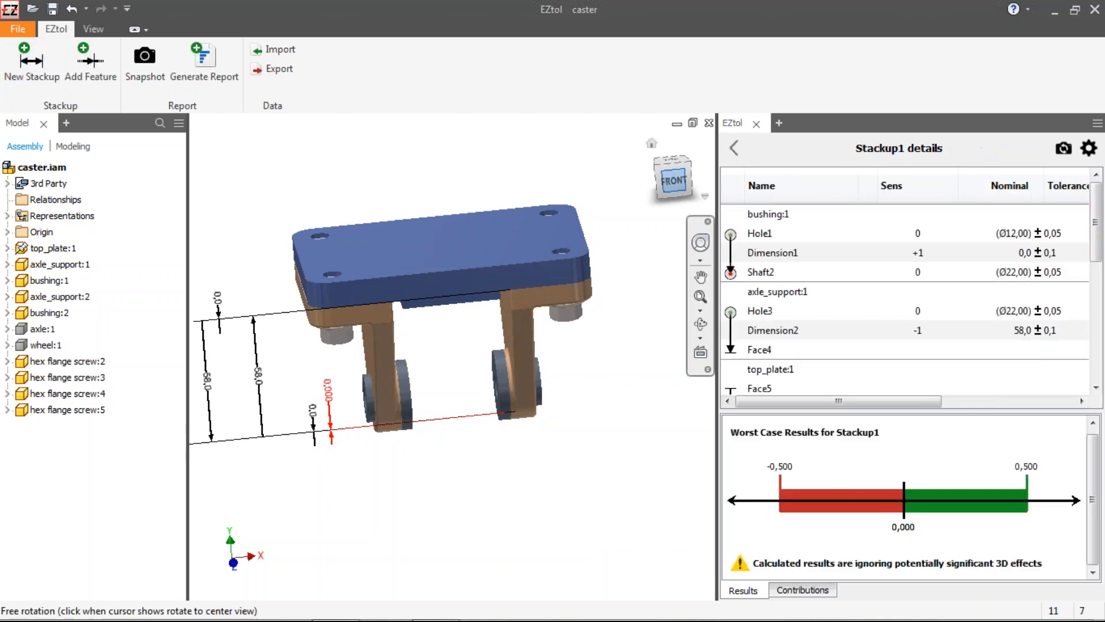
click(668, 182)
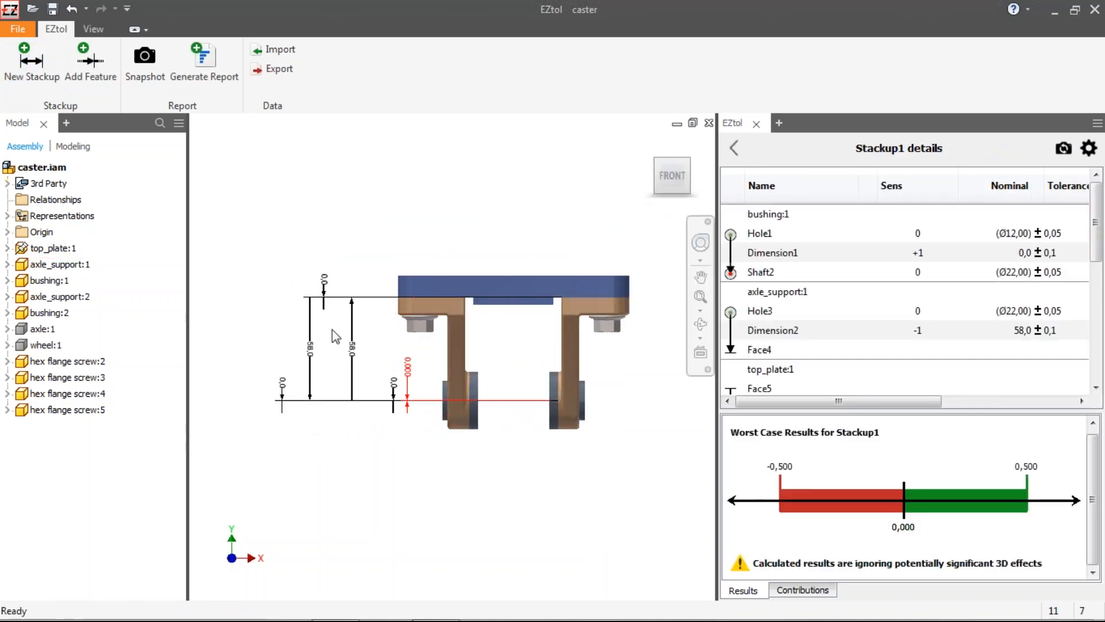
Step: Examine the stackup's component and feature names and the tolerance type options for Hole1
scroll(332, 329, up, 5)
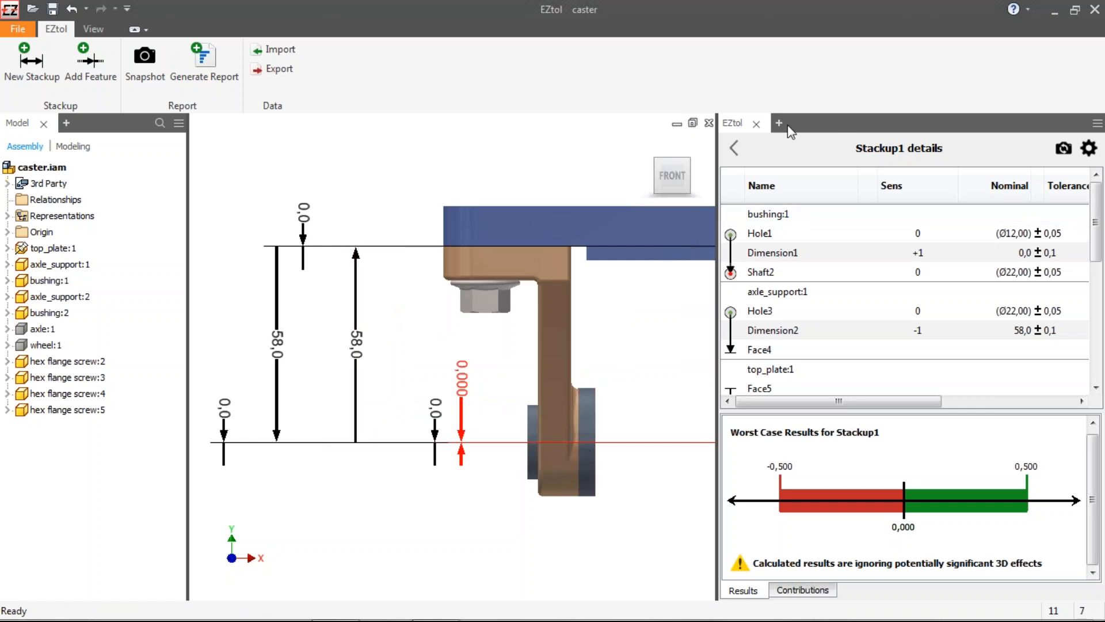
click(752, 375)
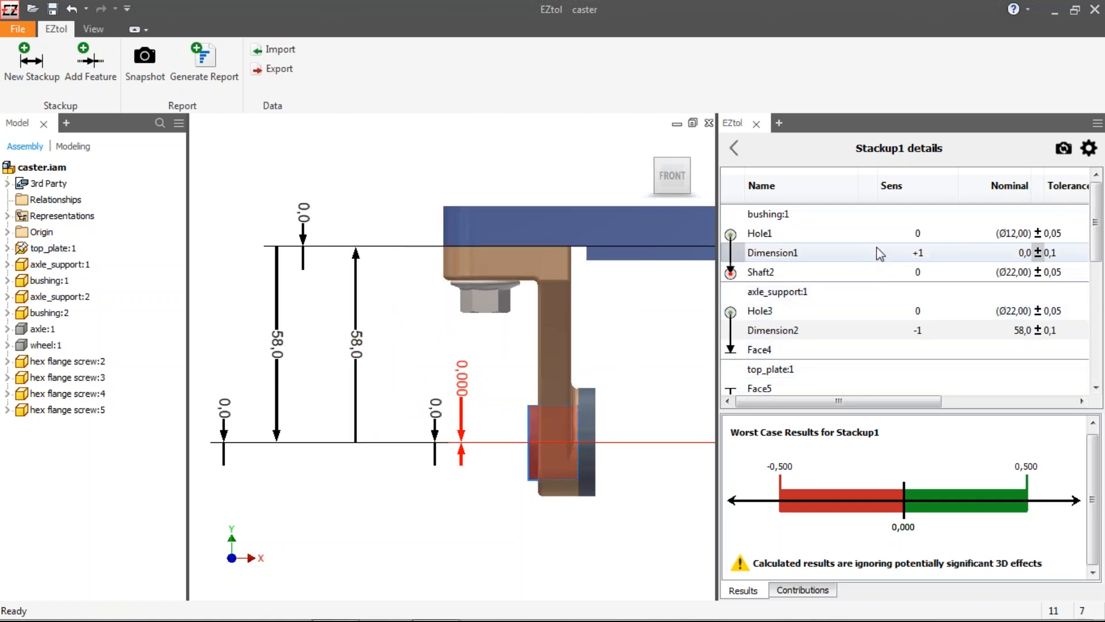
double_click(756, 217)
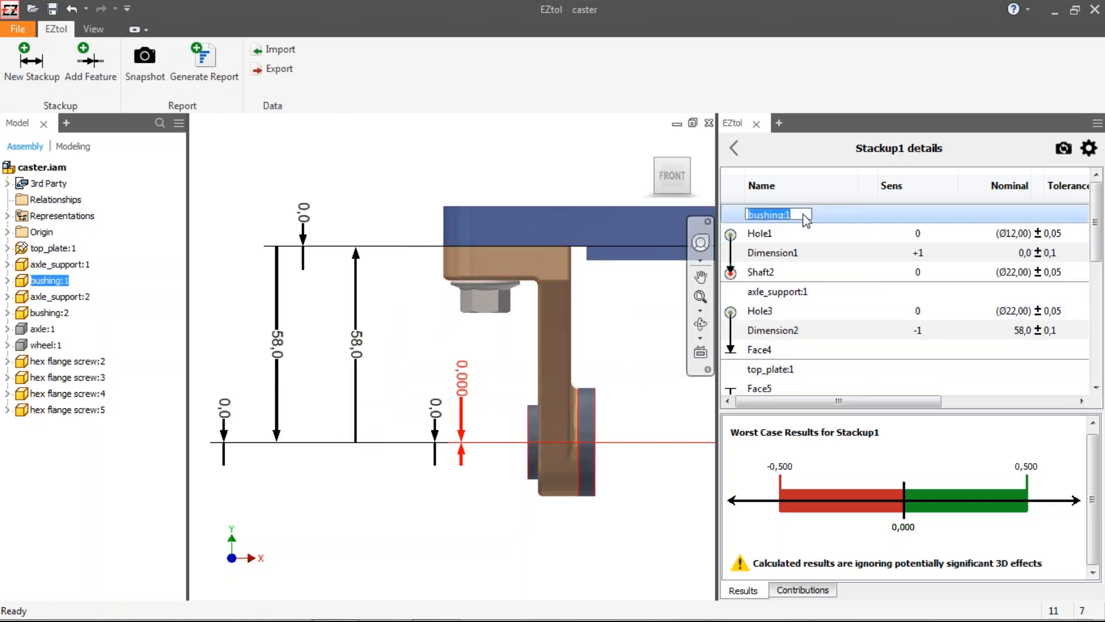
double_click(819, 292)
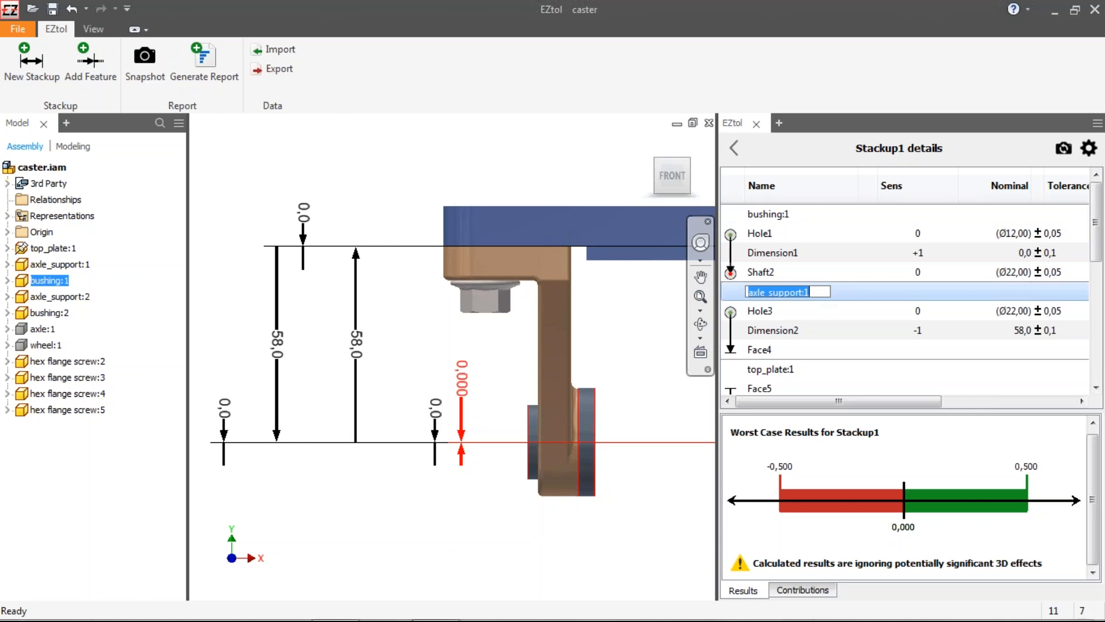
click(767, 233)
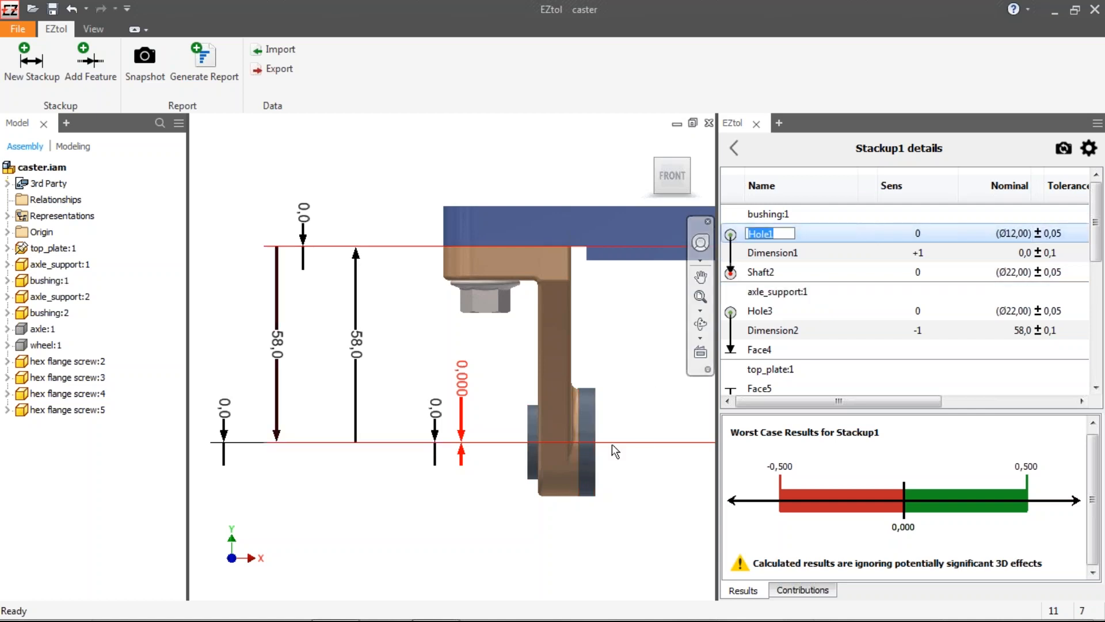
shift+middle_drag(615, 442, 585, 447)
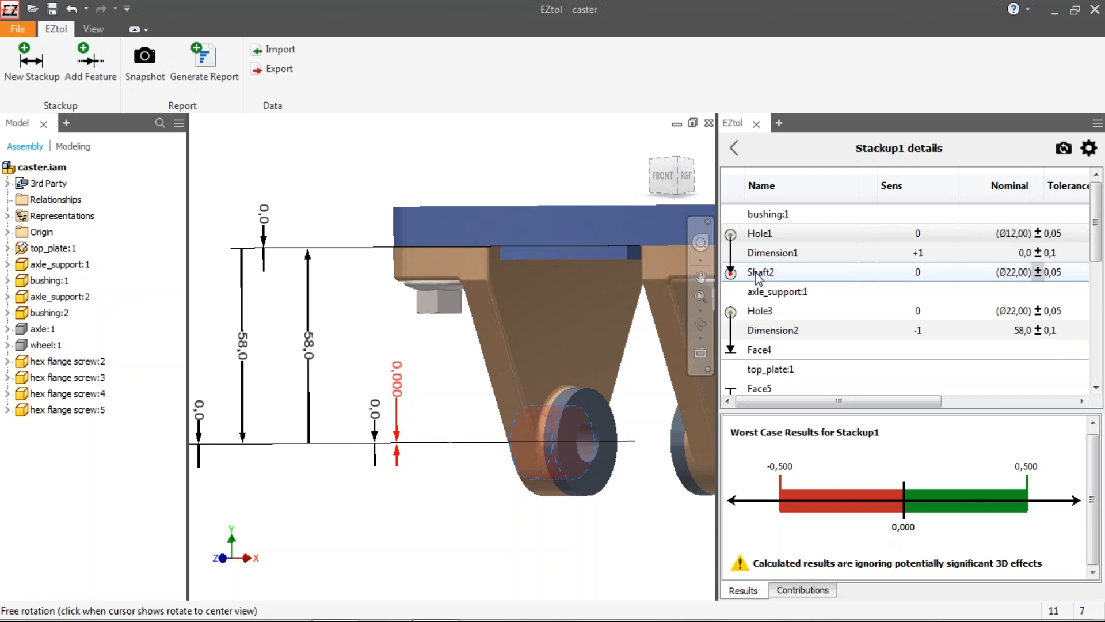
click(1051, 236)
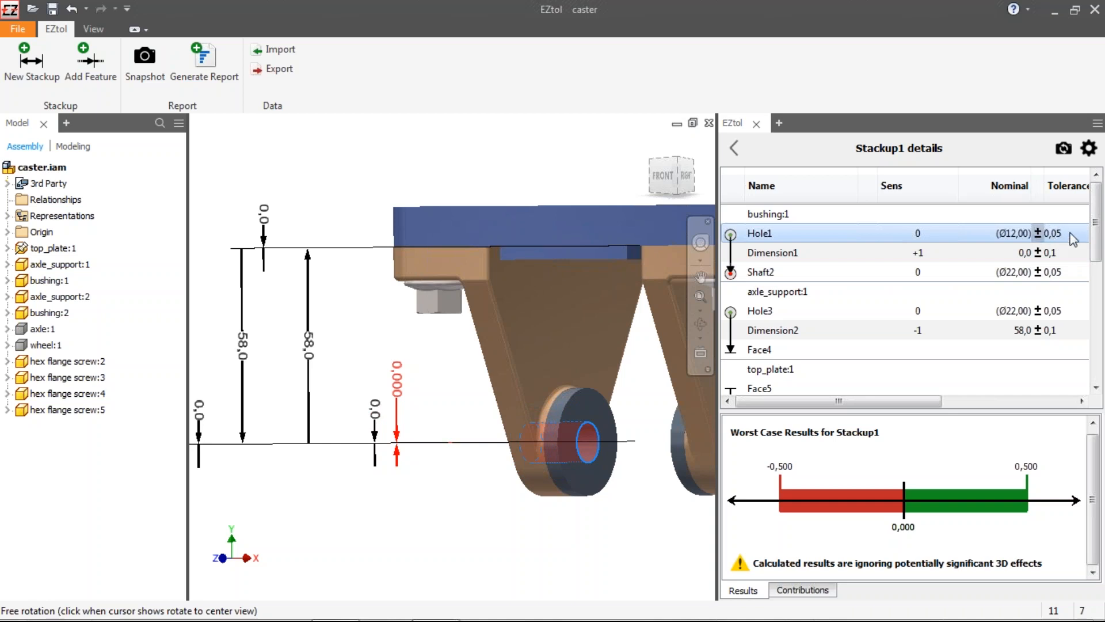
click(1039, 234)
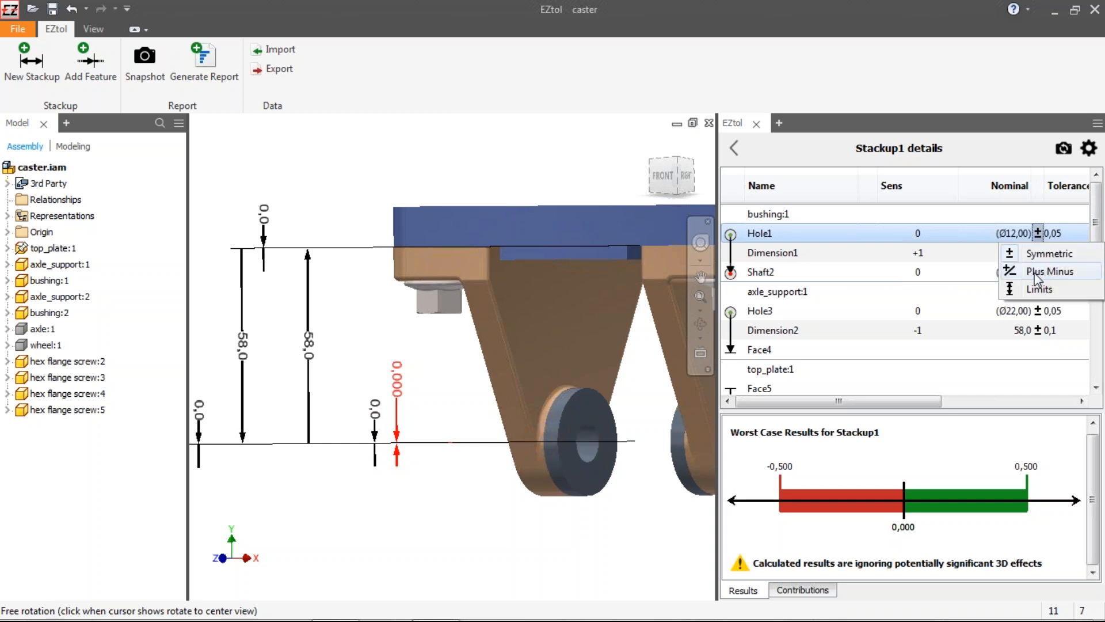
click(1038, 233)
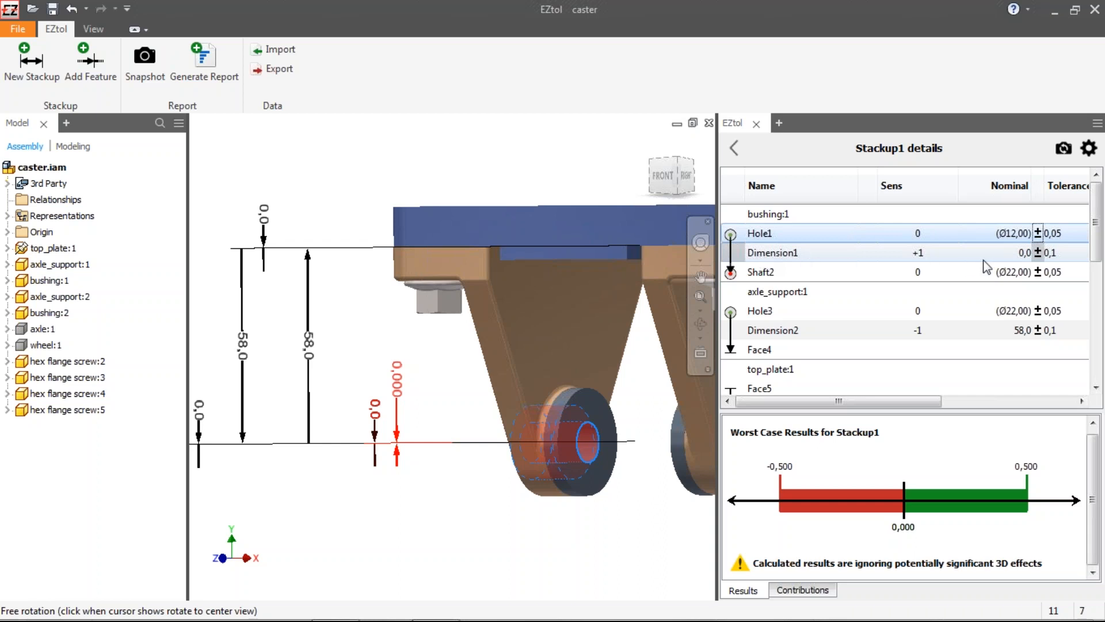
click(1038, 253)
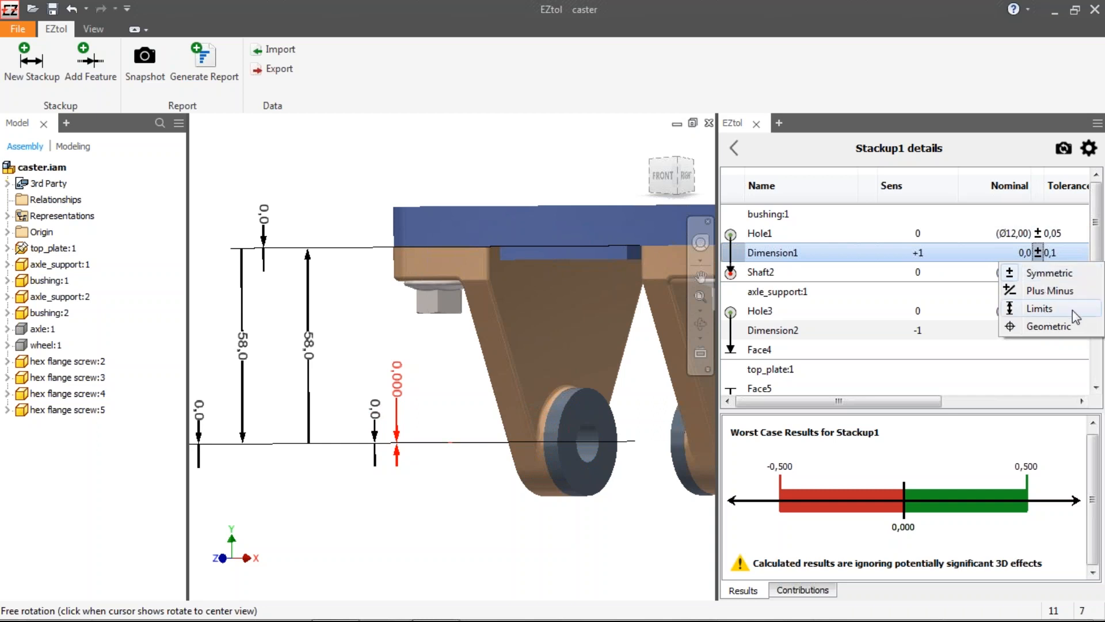
click(1035, 328)
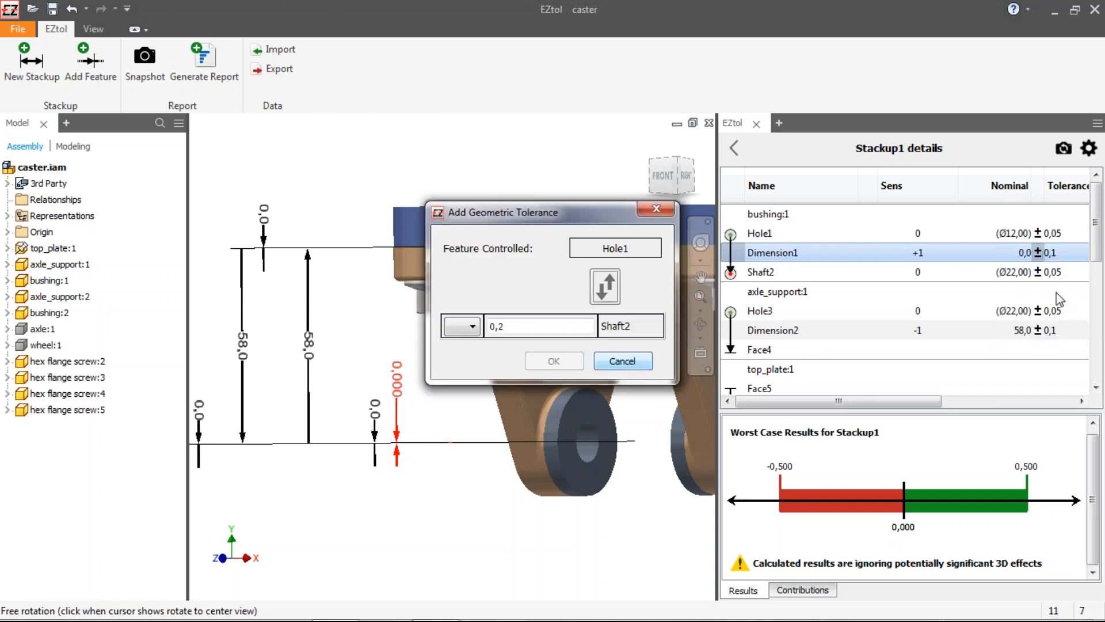
drag(582, 219, 596, 204)
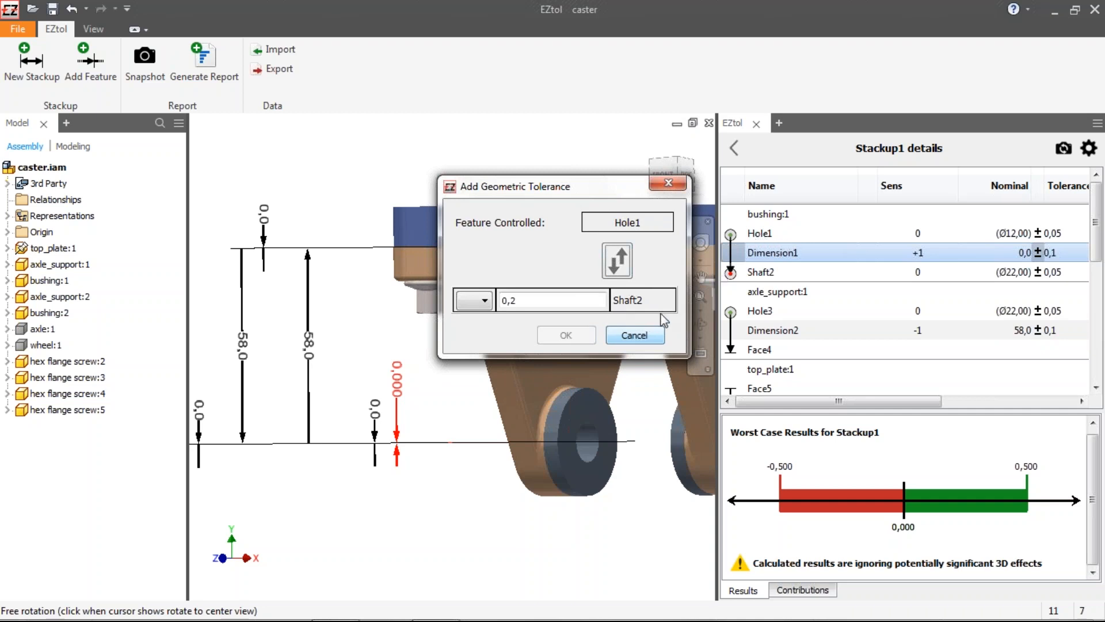
click(635, 335)
Step: Rename bushing:1's Shaft2 feature as A
click(761, 271)
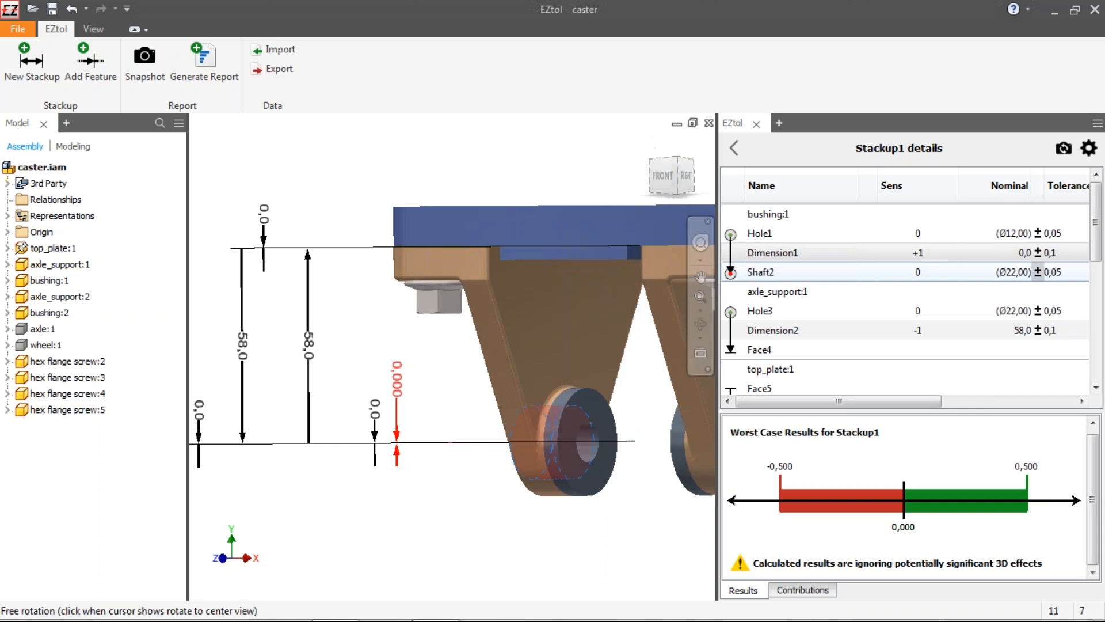
click(761, 271)
text(A)
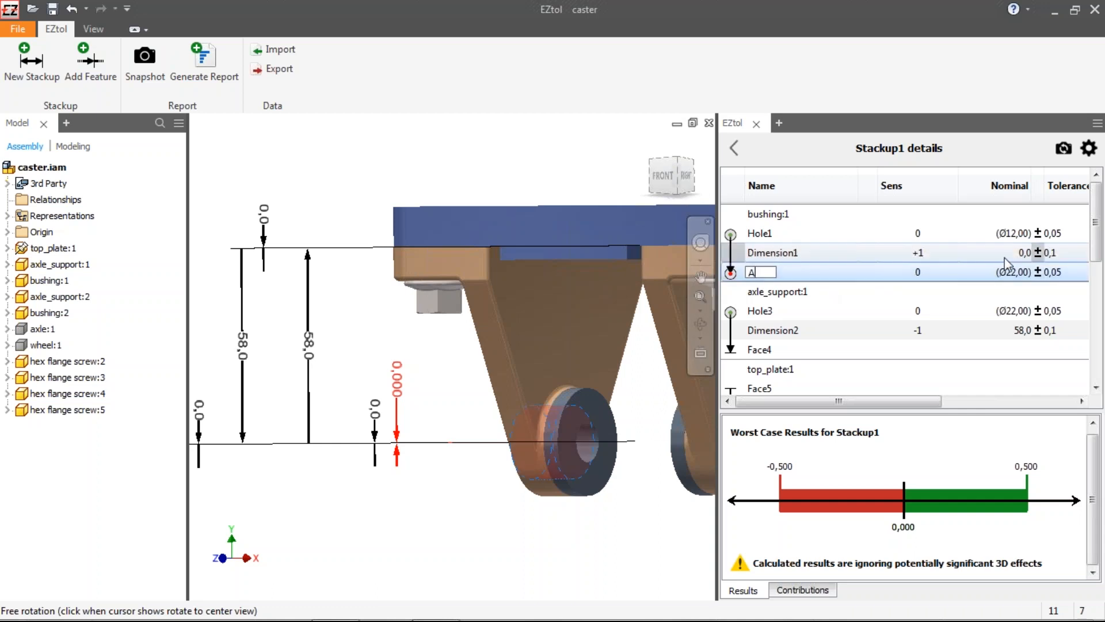
Step: Give Dimension1 a geometric position tolerance of Ø 0,2 for Hole1 relative to datum A
click(1039, 254)
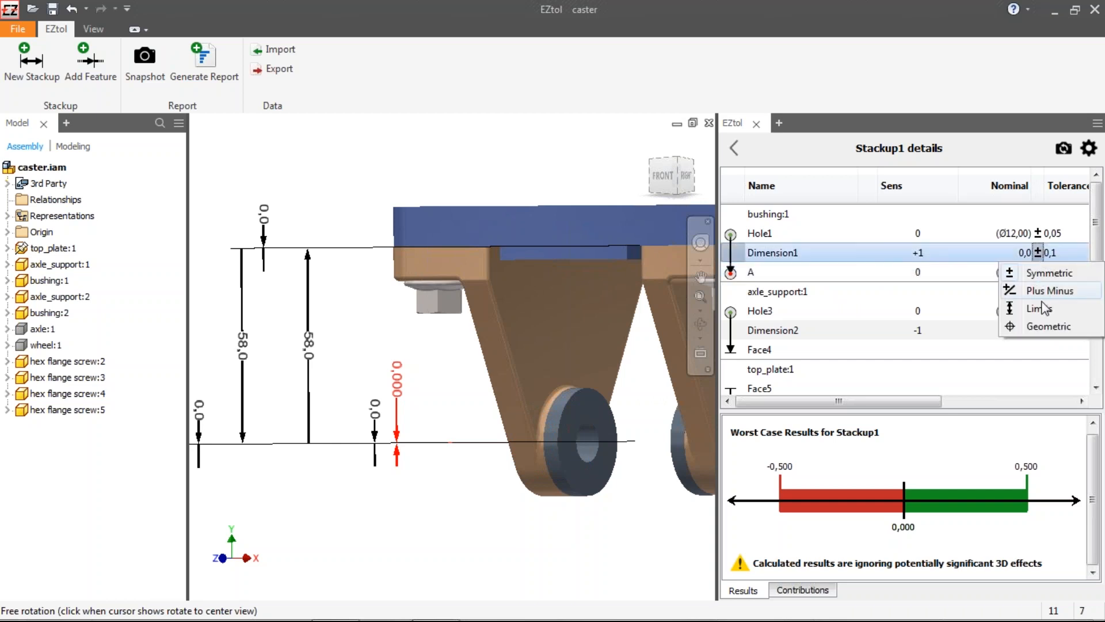
click(1049, 328)
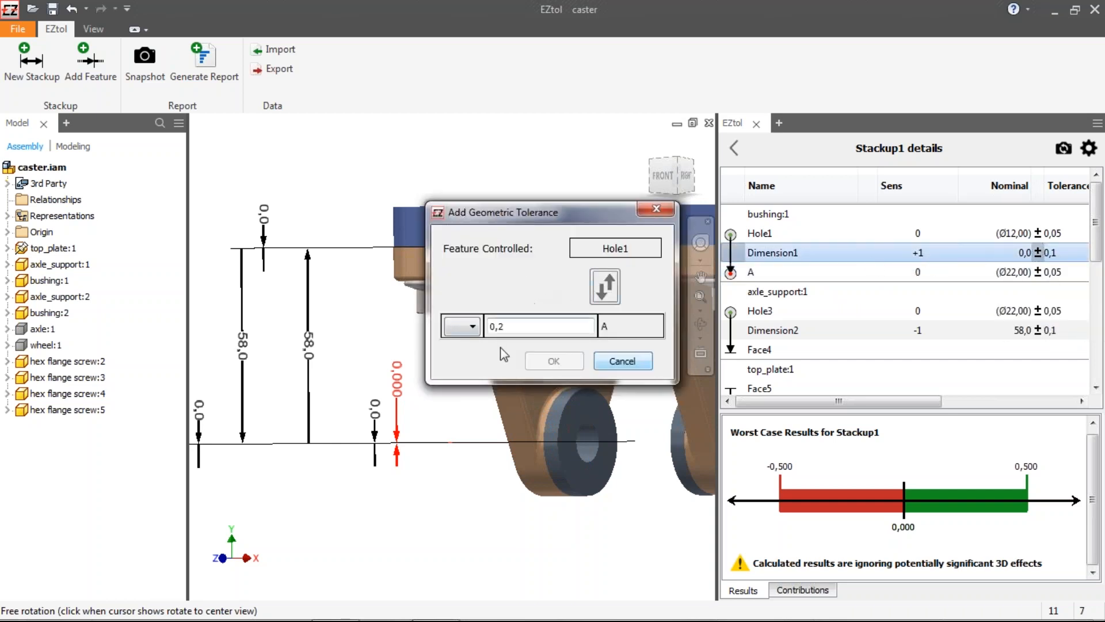
click(471, 327)
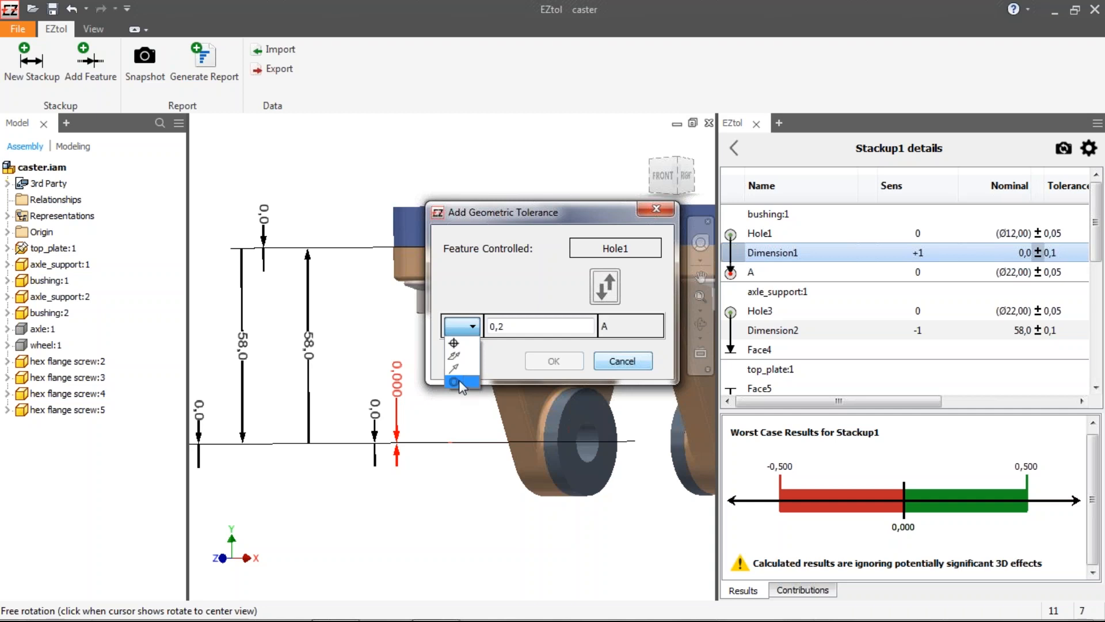
click(462, 343)
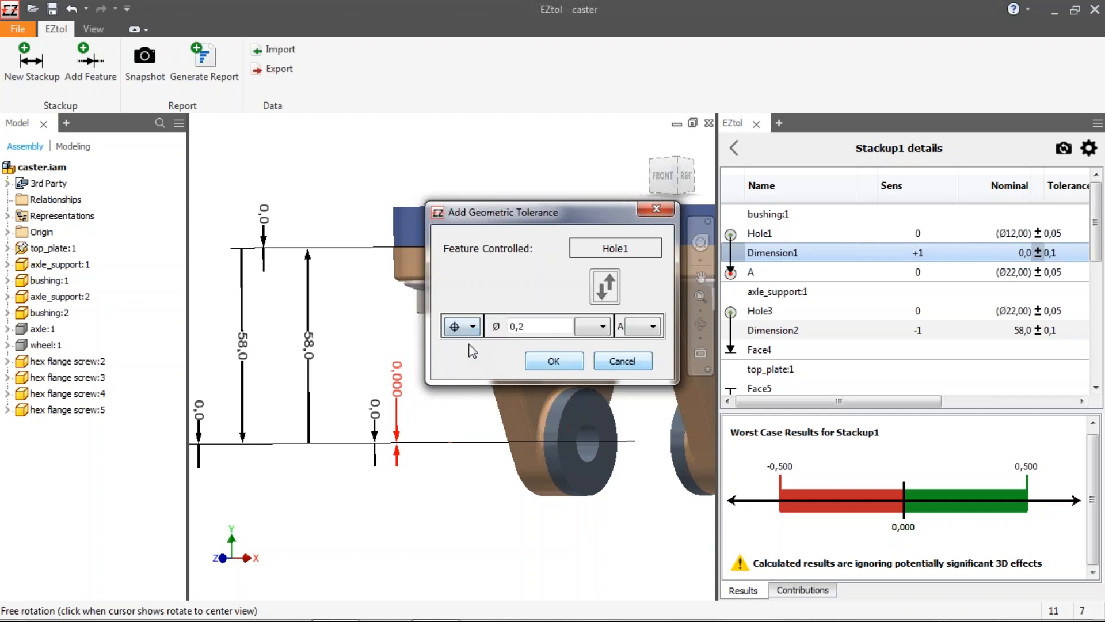
click(593, 326)
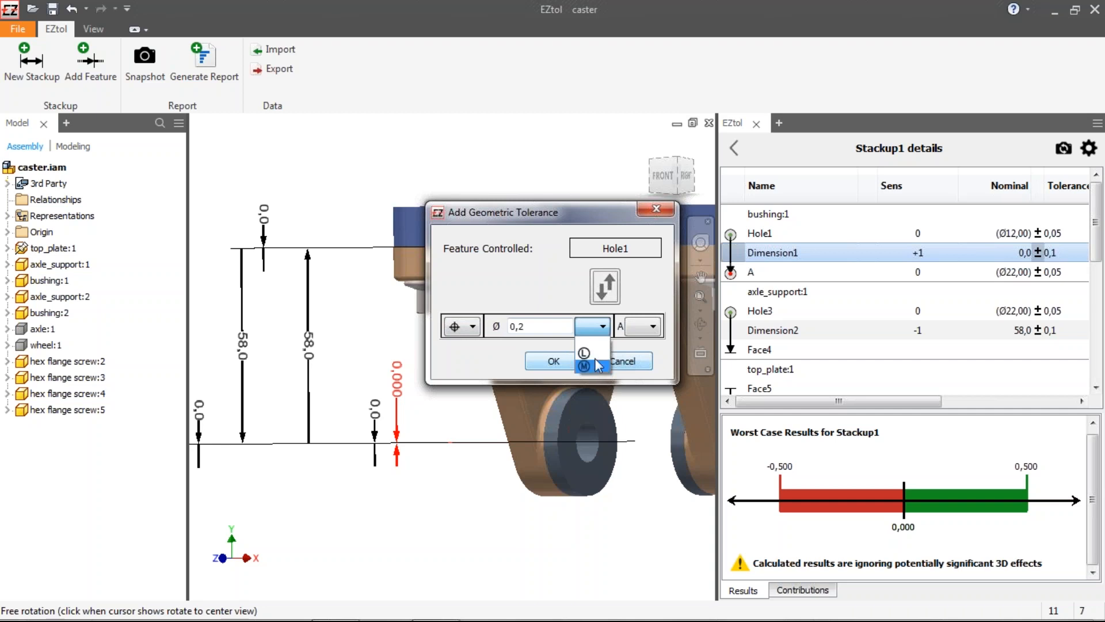
click(628, 339)
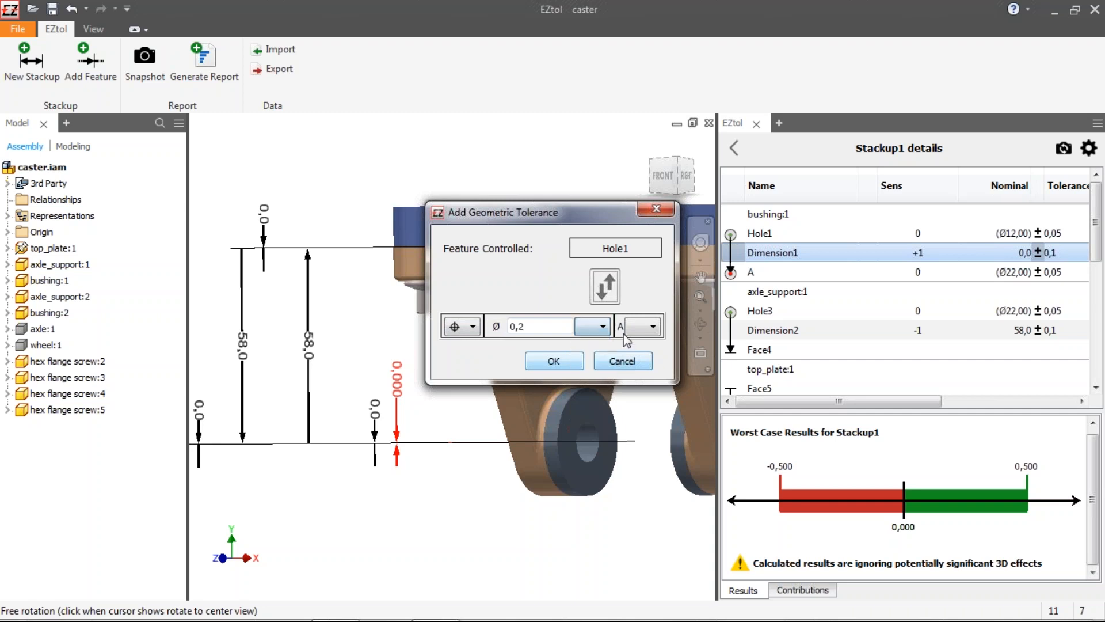
click(645, 327)
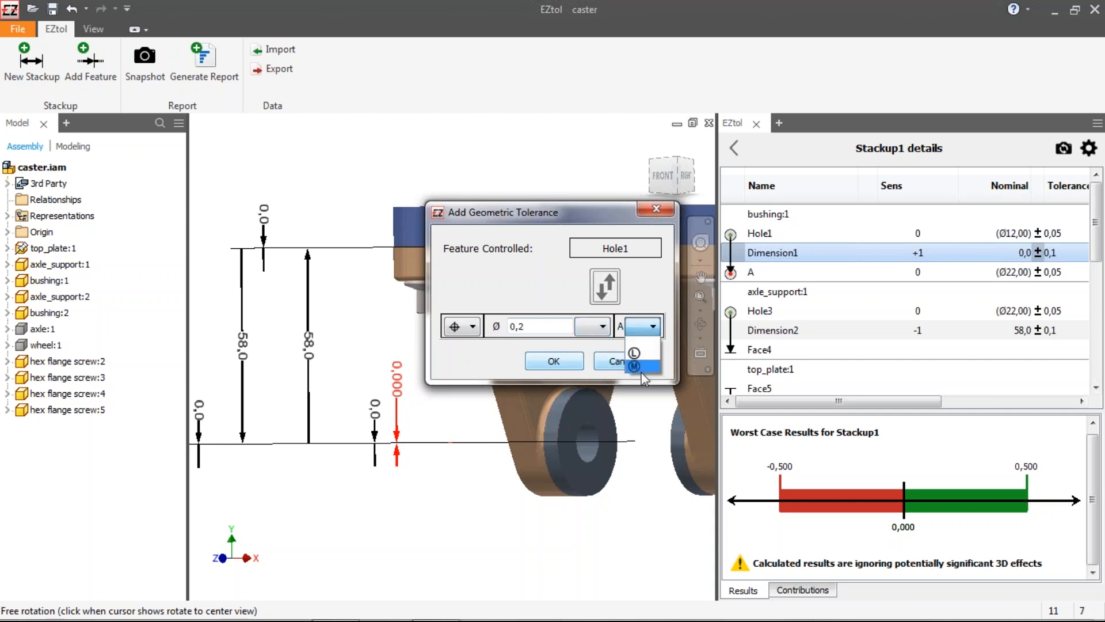
click(644, 342)
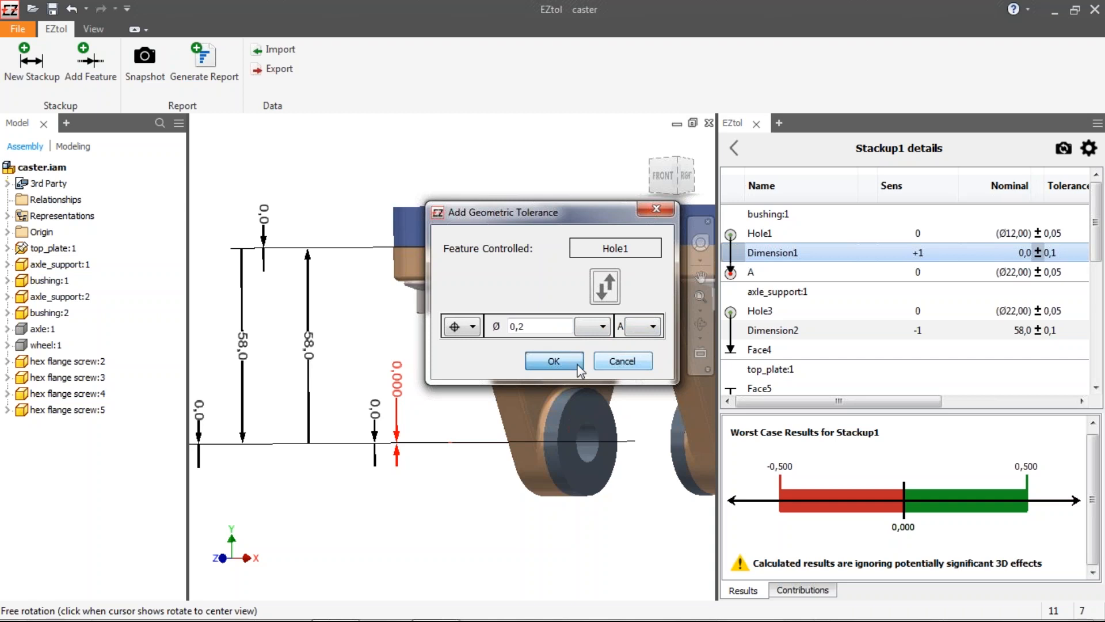
click(552, 364)
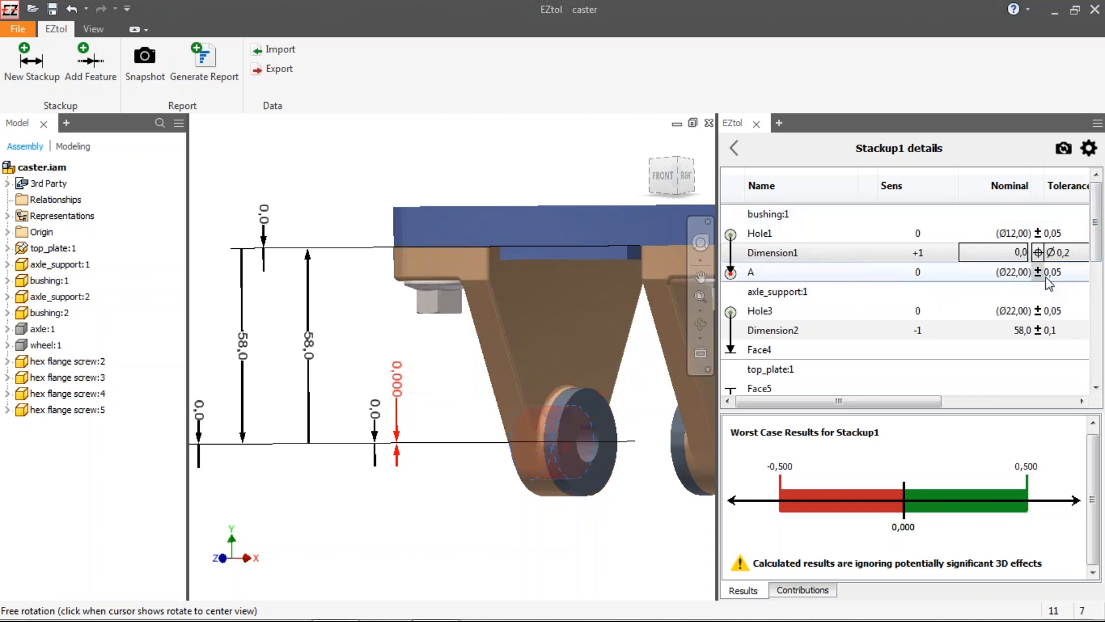
Step: Give bushing:2's Dimension4 a position tolerance of Ø 0,2, swapping so Hole1 is controlled relative to datum A
click(1055, 251)
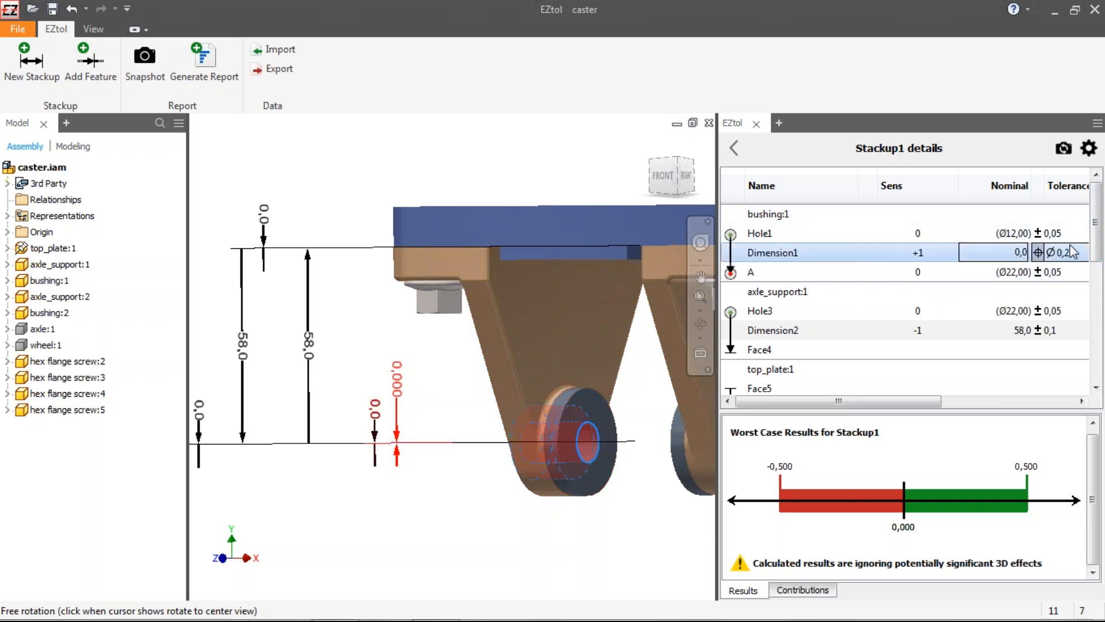
drag(1101, 210, 1101, 328)
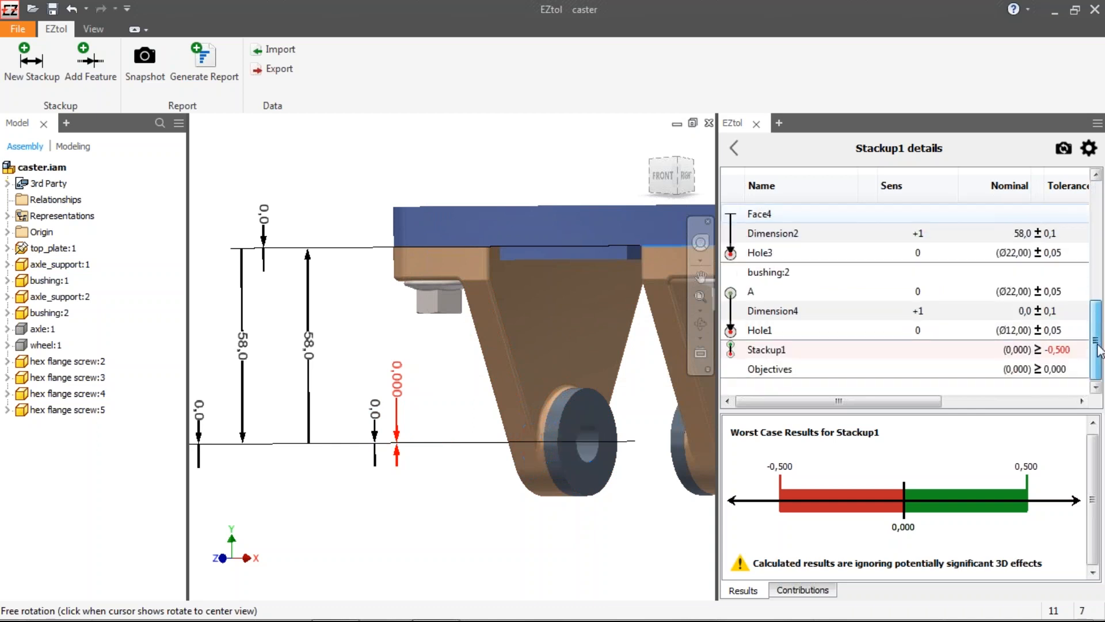
click(1038, 311)
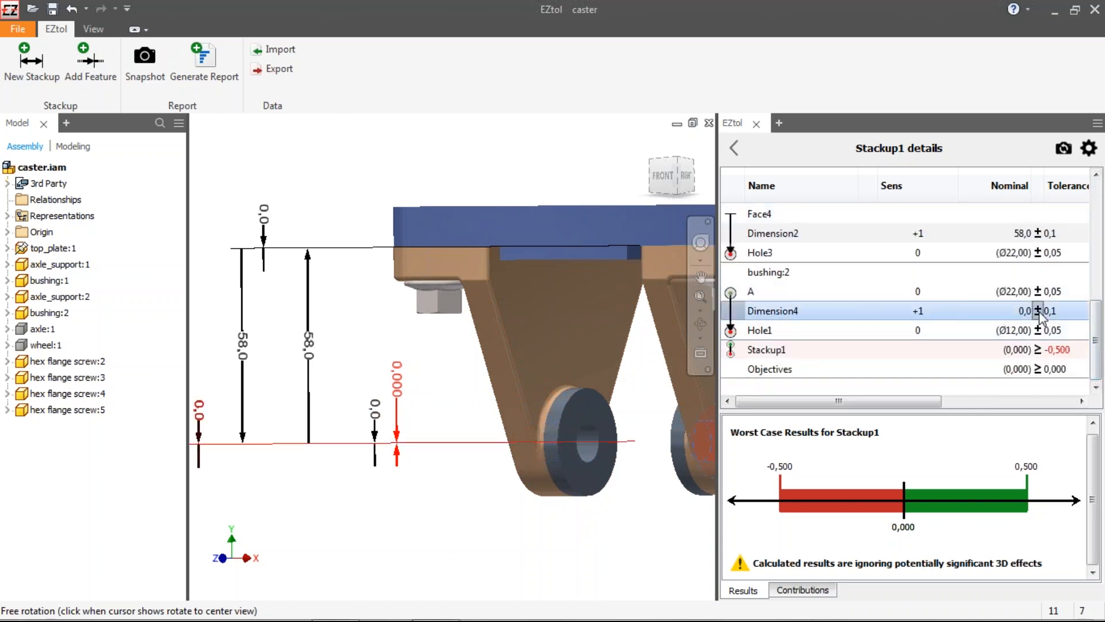
click(1034, 384)
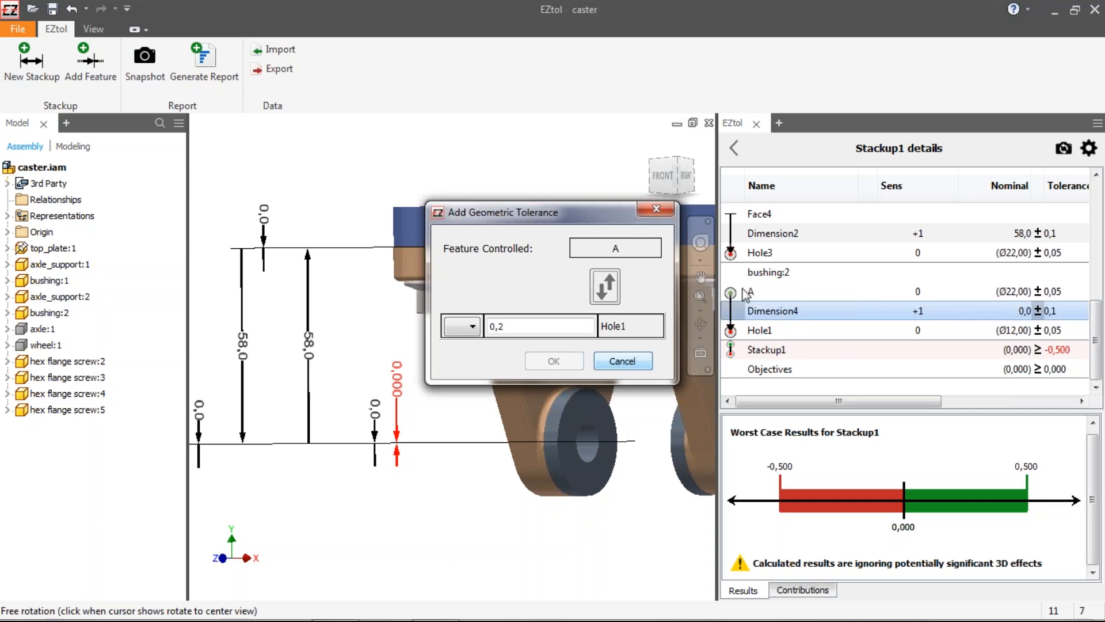
click(607, 290)
click(463, 327)
click(455, 343)
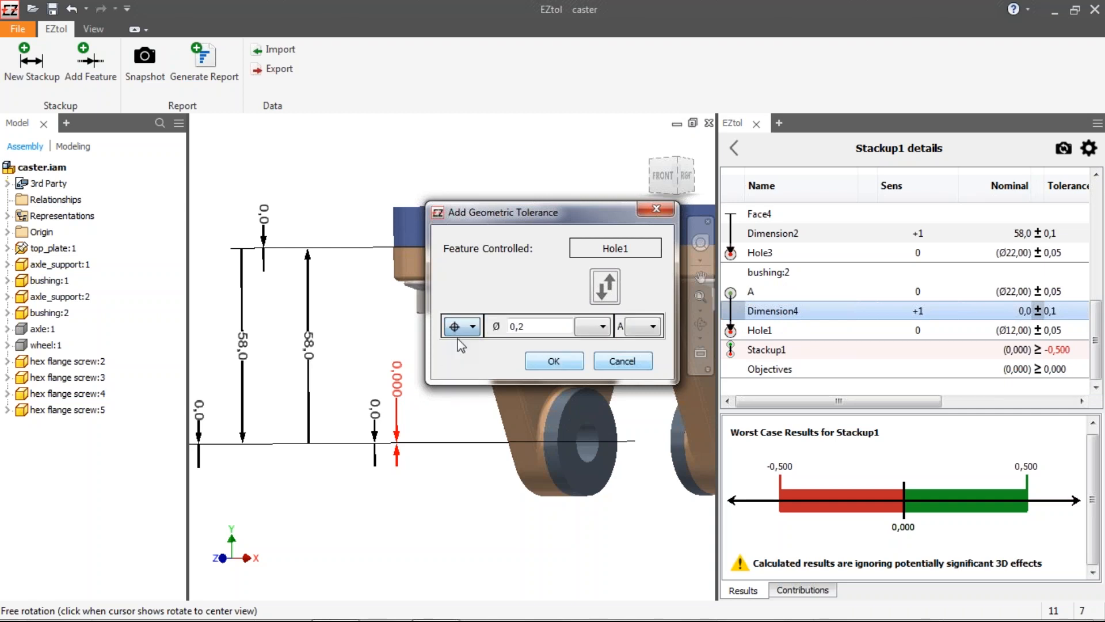
click(554, 360)
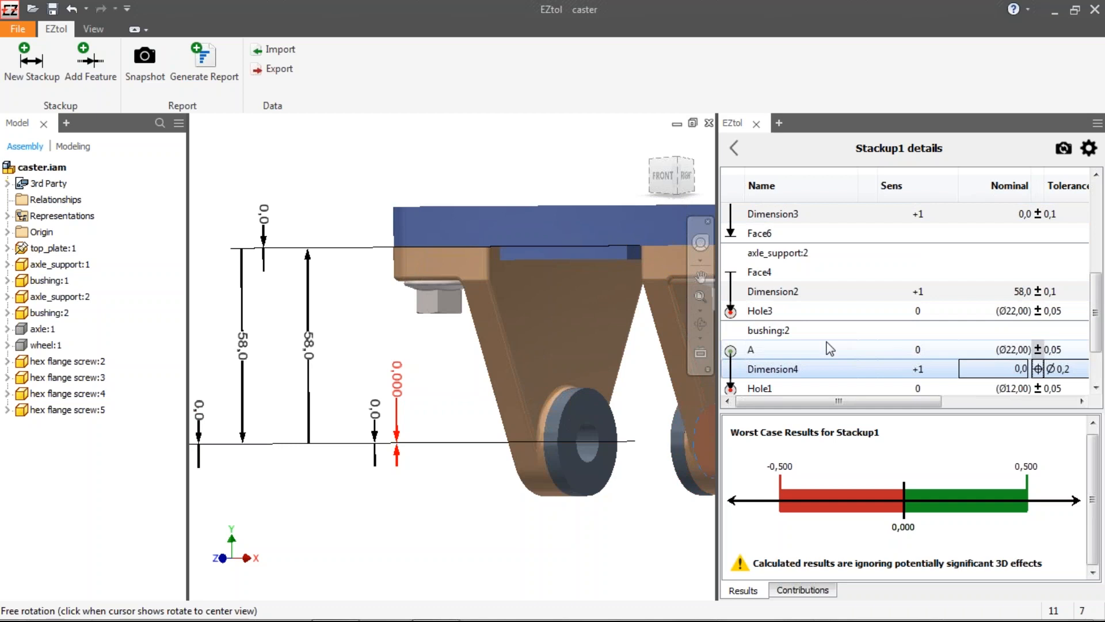
Step: Add the top plate's upper face as a new feature in the stackup
scroll(829, 348, up, 3)
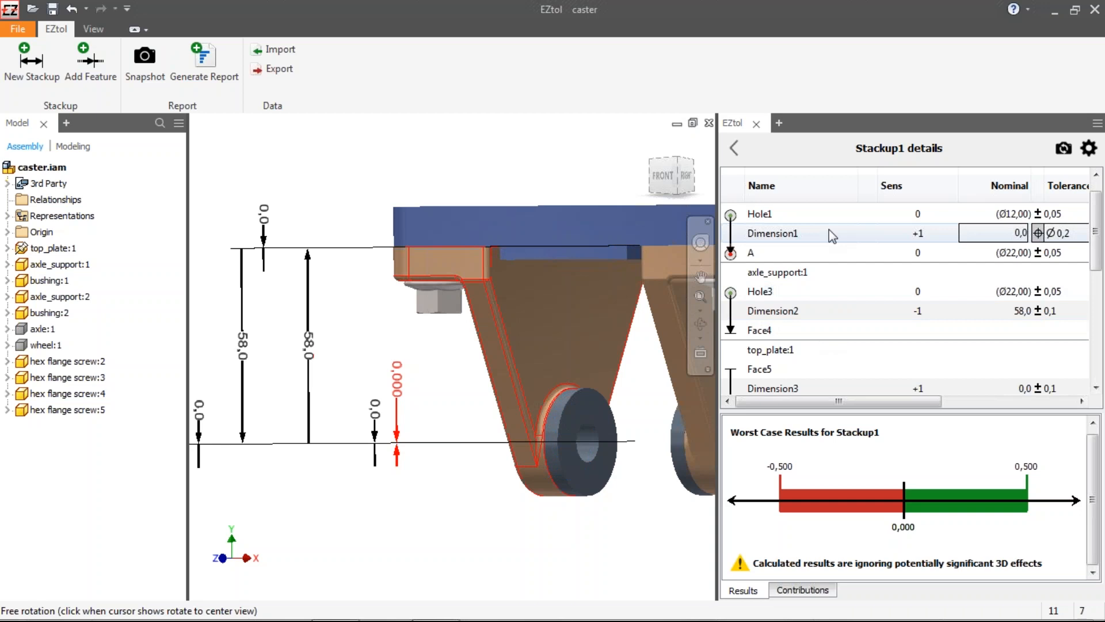
scroll(828, 318, down, 1)
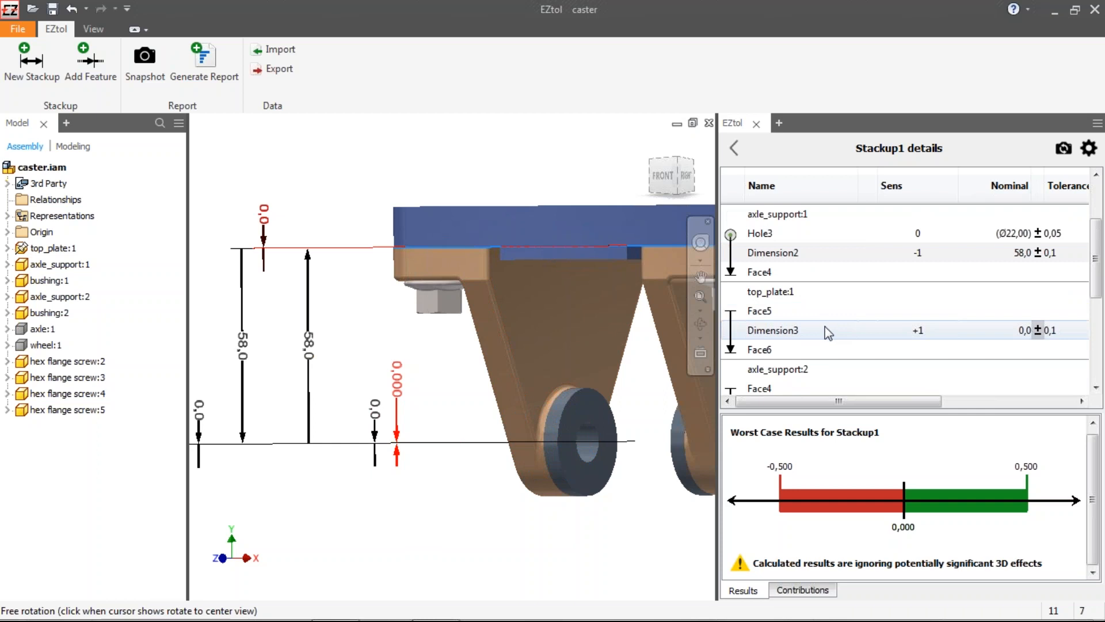
middle_drag(547, 308, 520, 298)
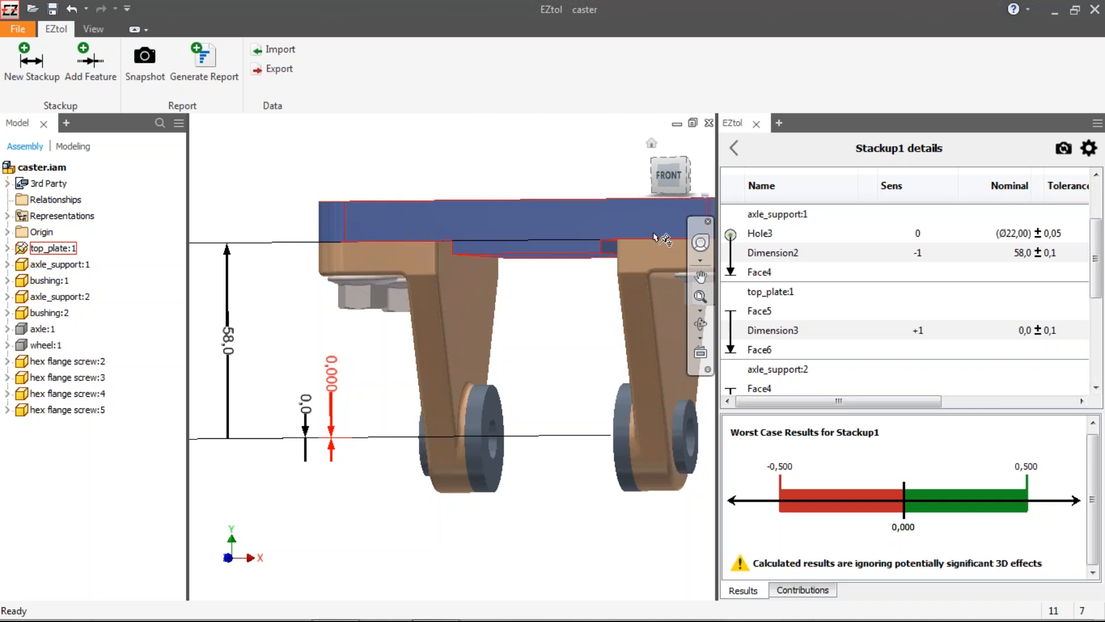
click(545, 236)
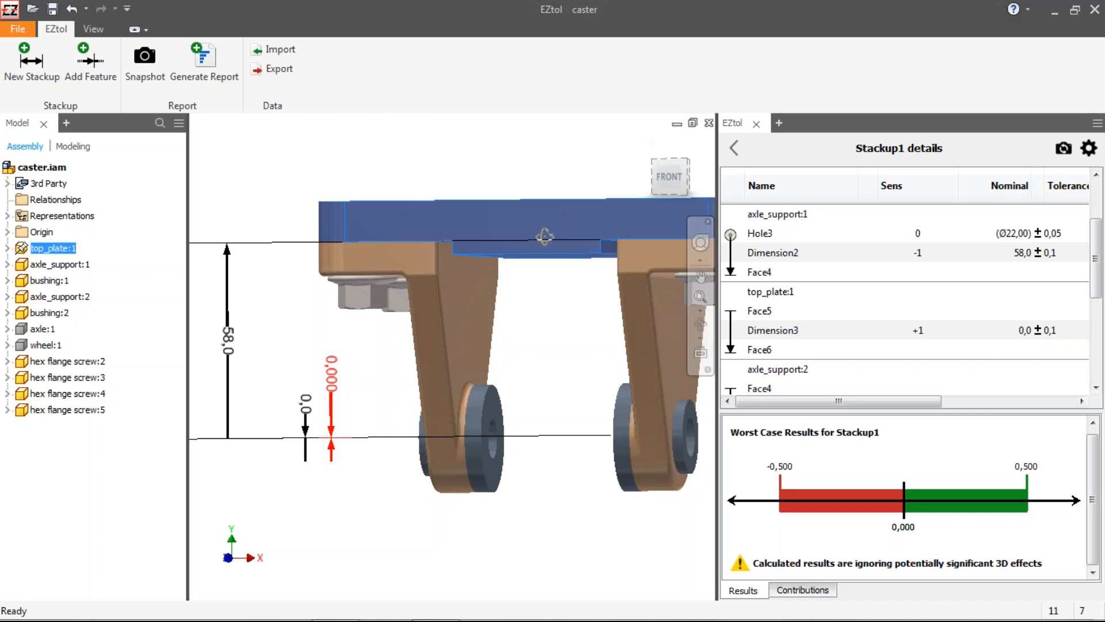
shift+middle_drag(544, 236, 561, 269)
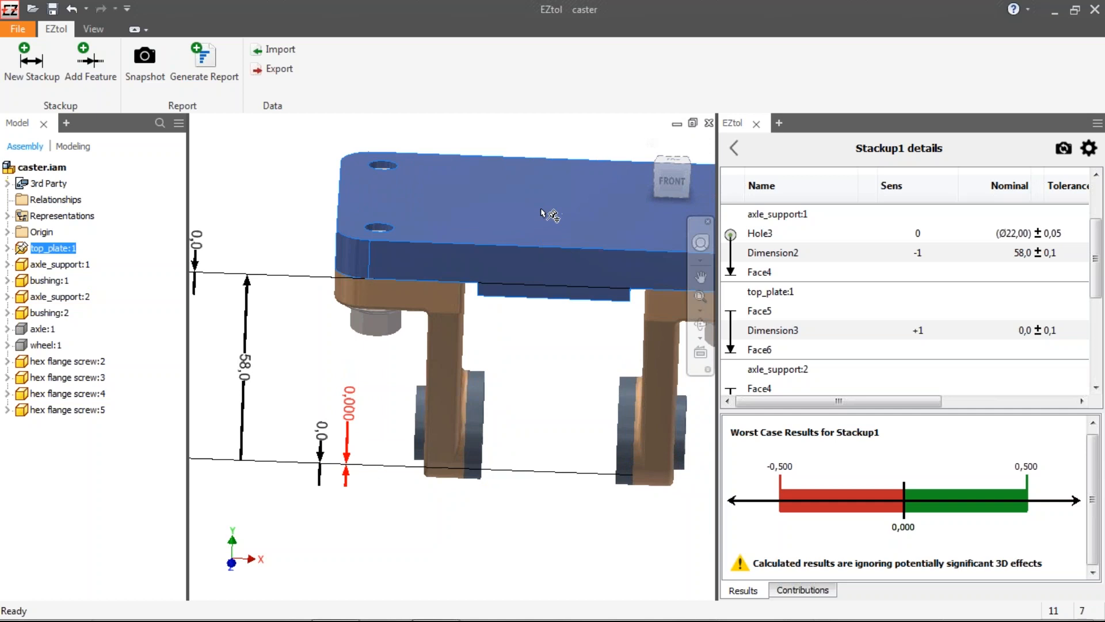
click(90, 64)
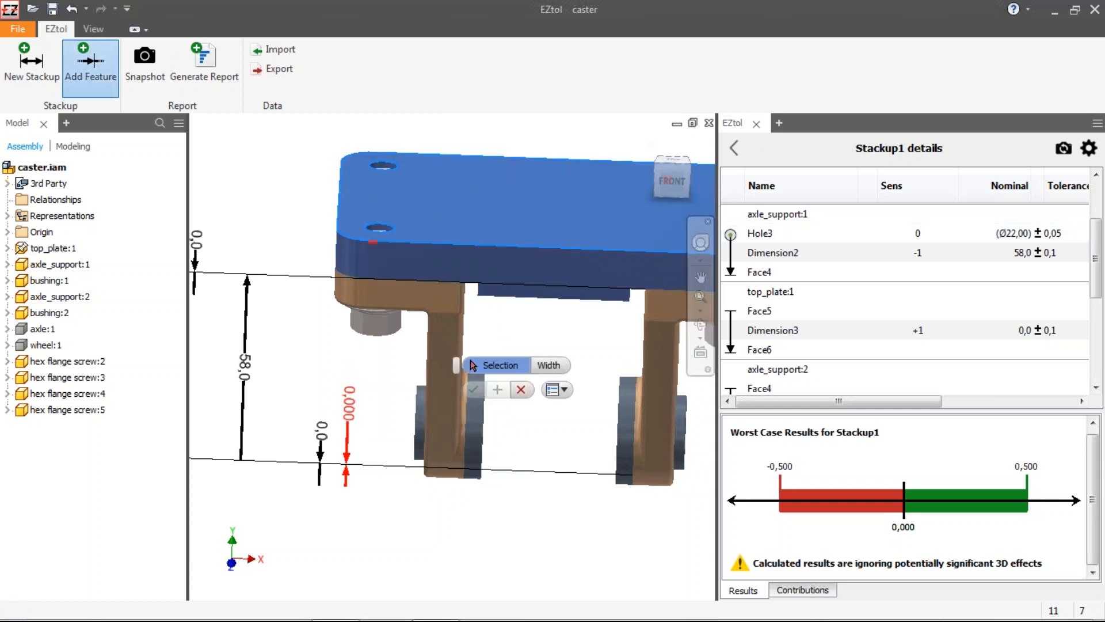
click(497, 174)
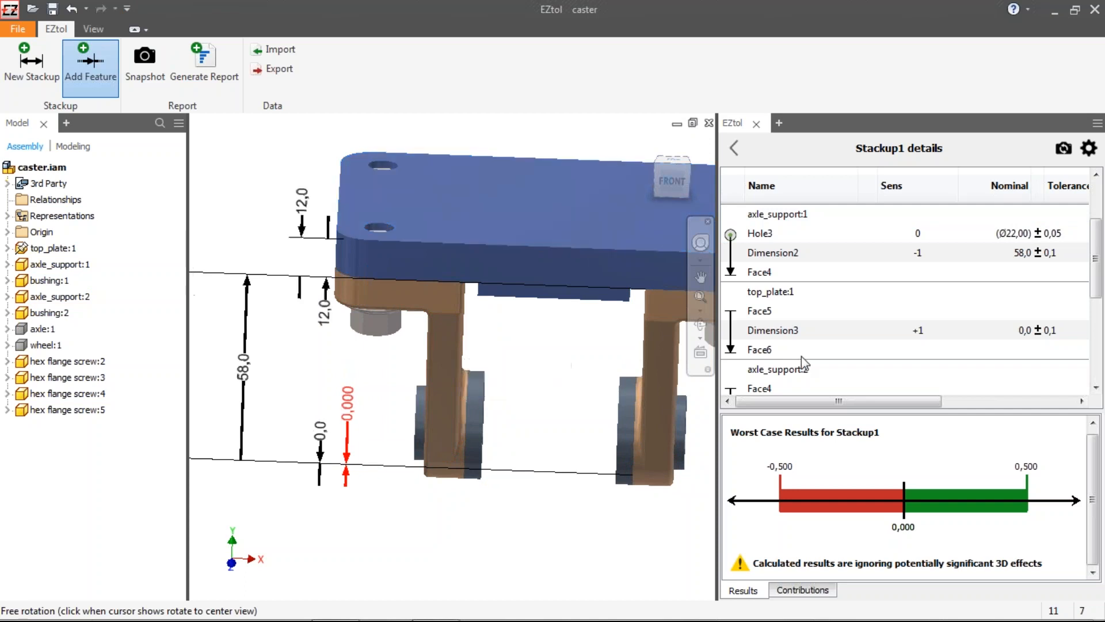
scroll(786, 305, up, 2)
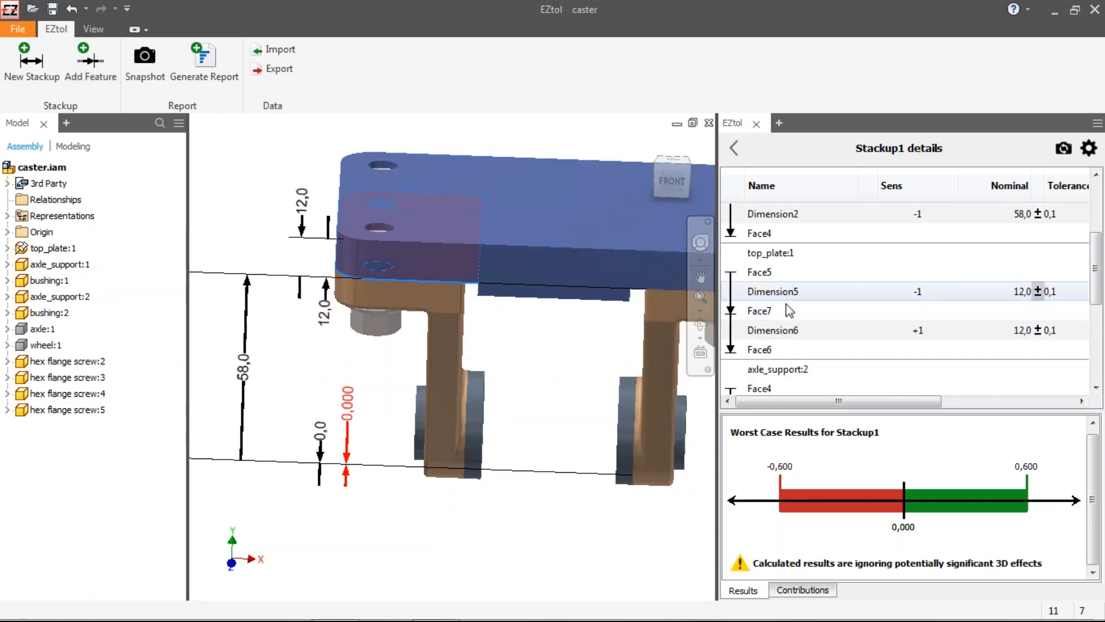
double_click(789, 311)
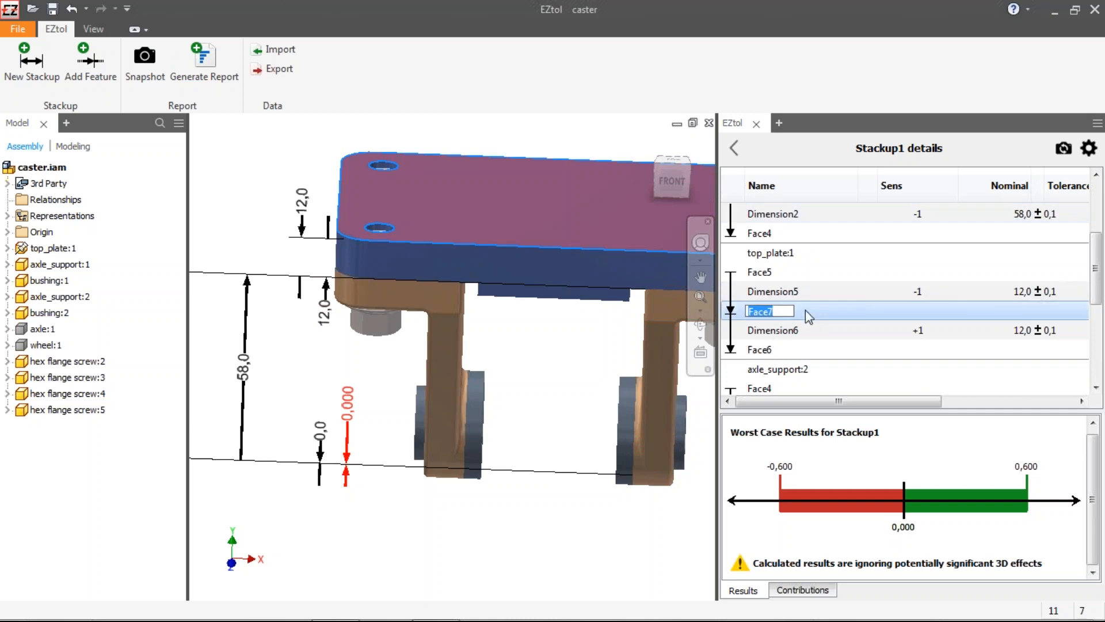
click(1041, 298)
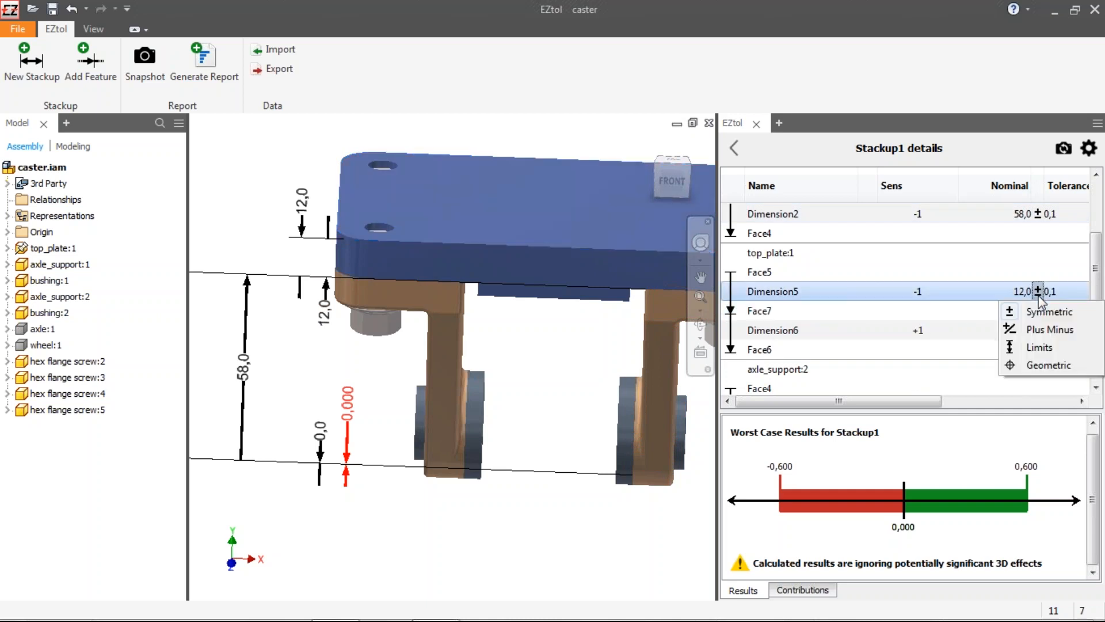
click(1028, 366)
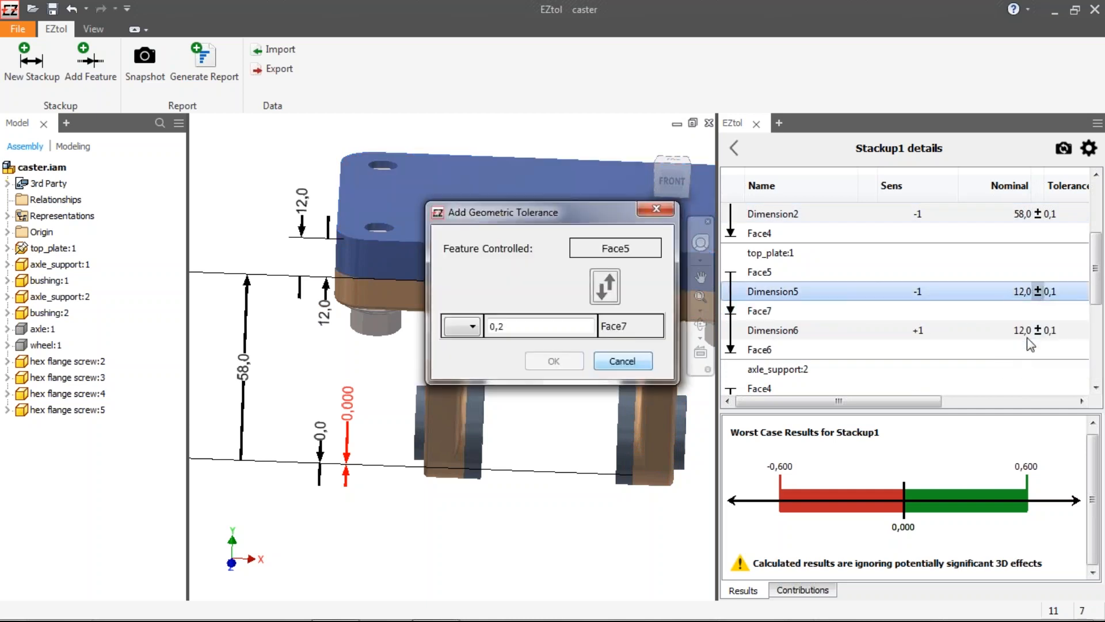
click(645, 363)
Step: Rename the top plate's Face7 feature as A
double_click(811, 311)
text(A)
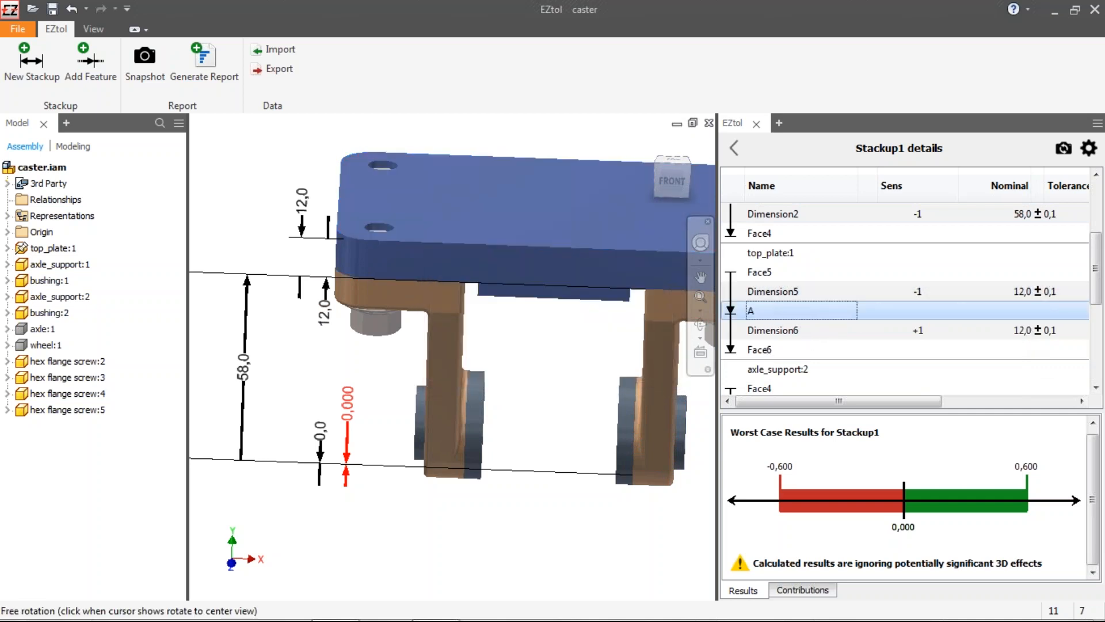
Step: Give Dimension5 a geometric surface profile tolerance of 0,3 for Face5 relative to datum A
click(1043, 304)
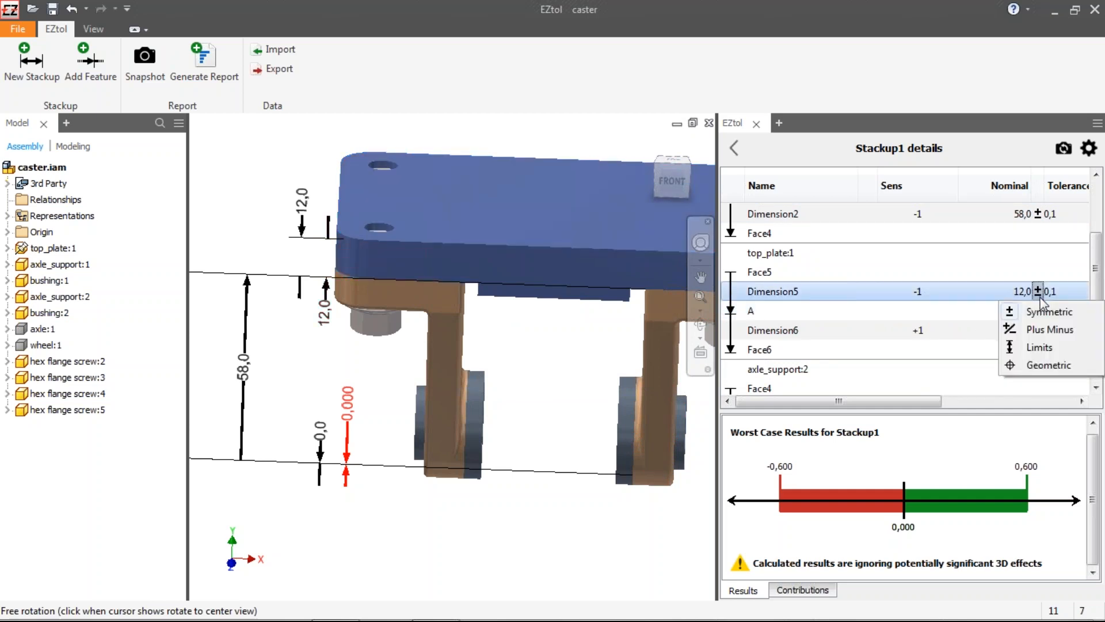
click(1049, 368)
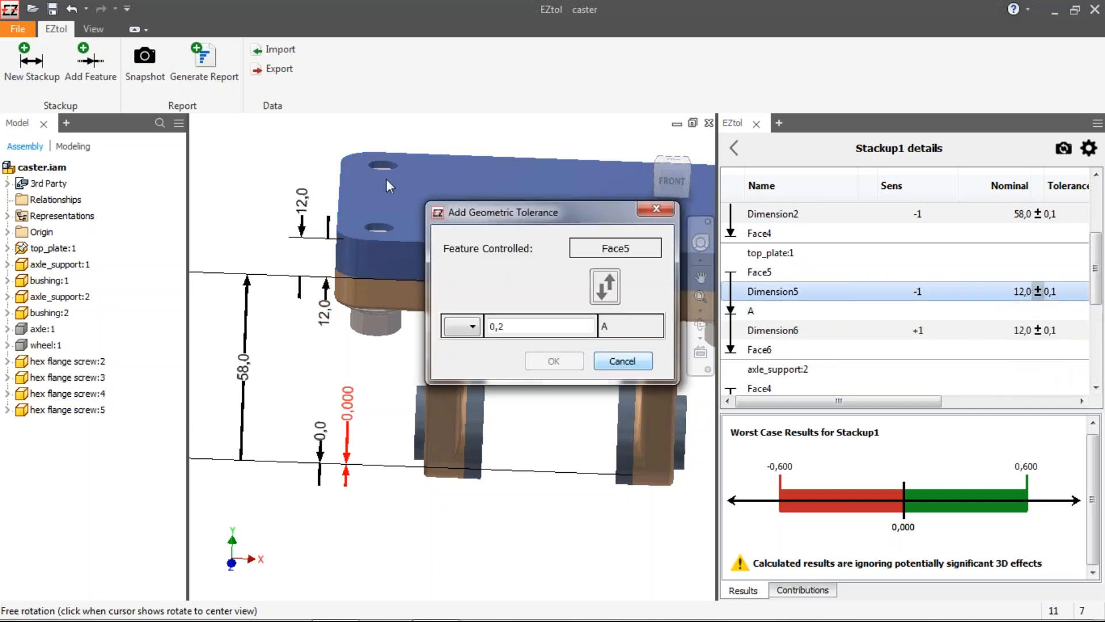
click(471, 327)
click(467, 344)
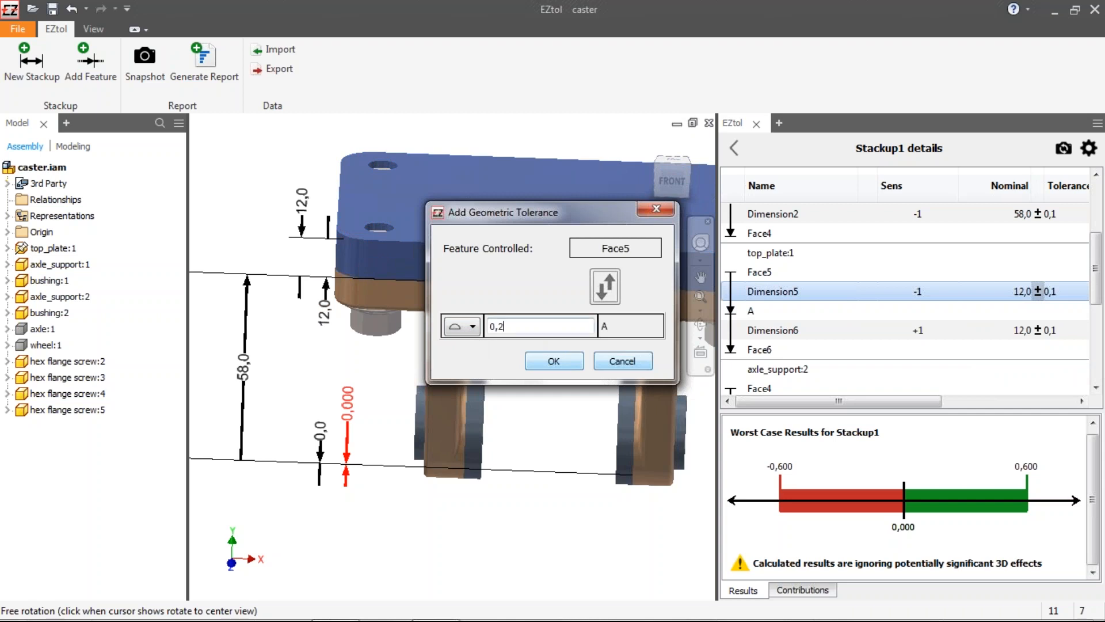
key(BackSpace)
text(3)
click(554, 360)
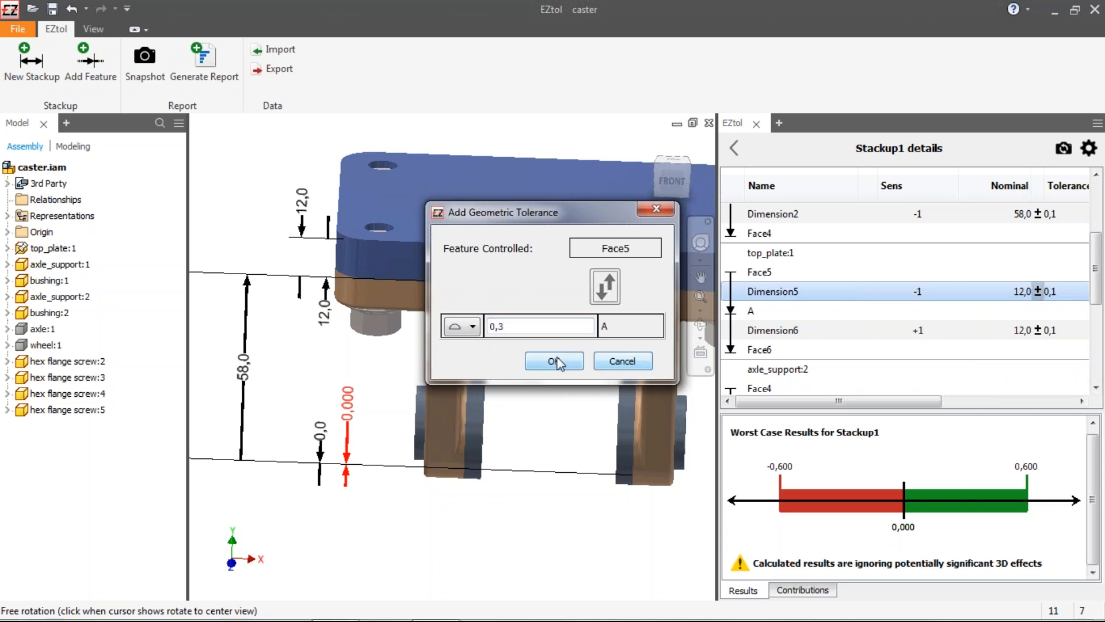
Step: Give Dimension6 a surface profile tolerance of 0,3, swapping so Face6 is controlled relative to datum A
click(1037, 333)
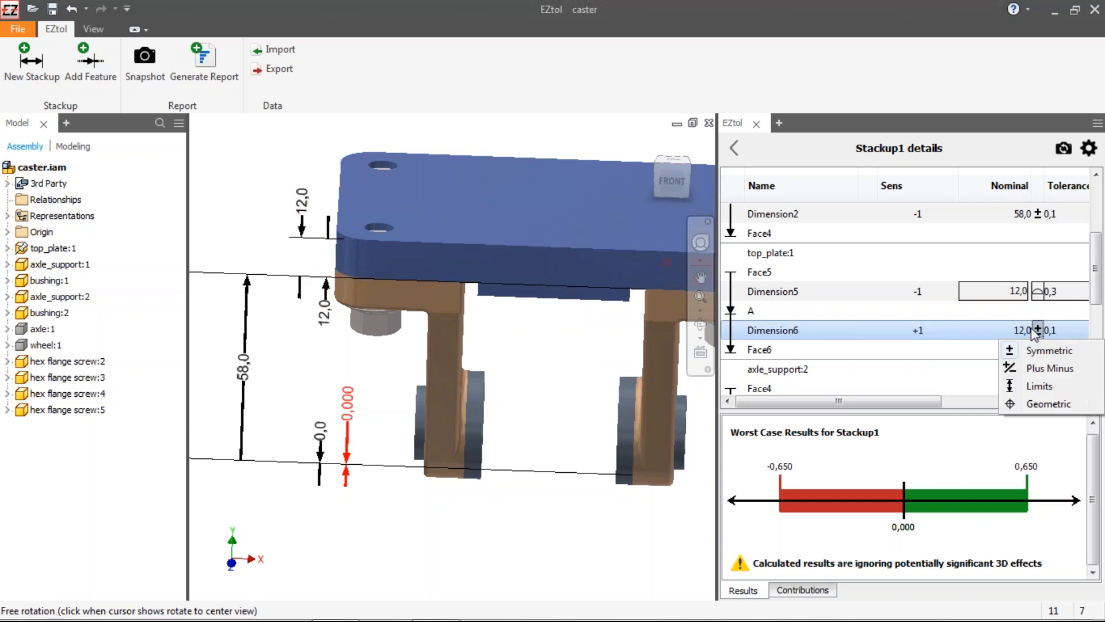
click(1046, 402)
click(467, 326)
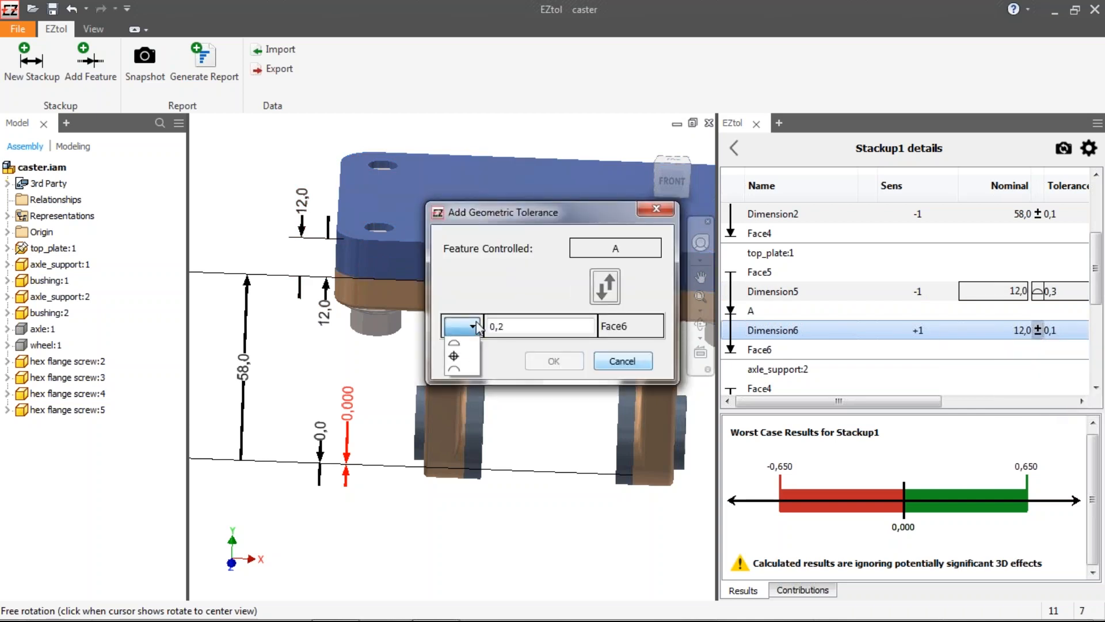
click(469, 348)
click(524, 326)
key(BackSpace)
text(3)
click(603, 294)
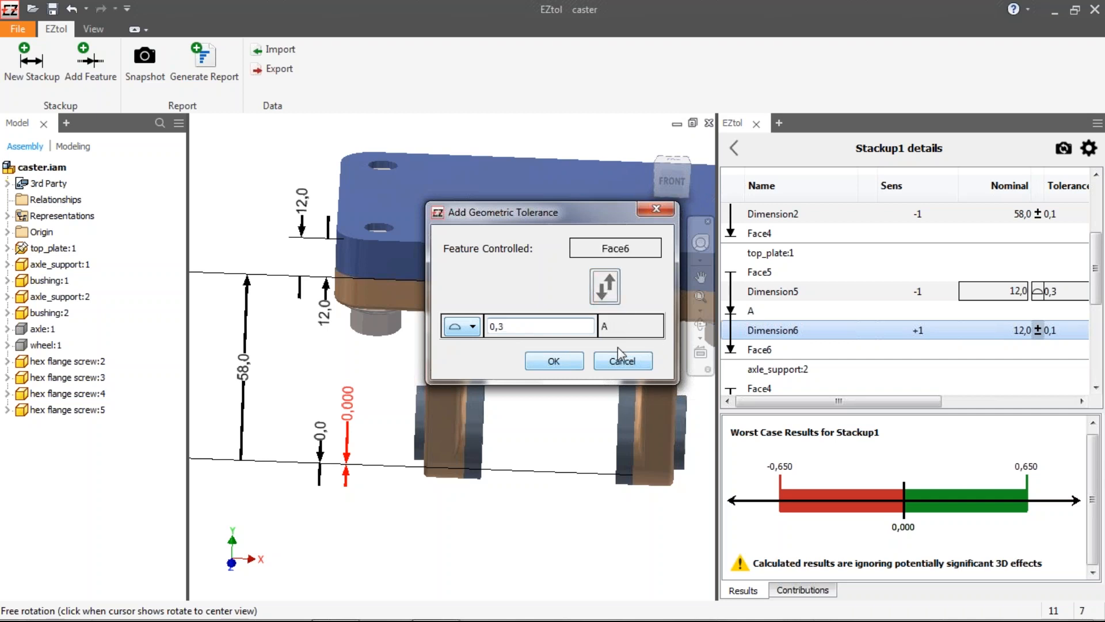
click(554, 361)
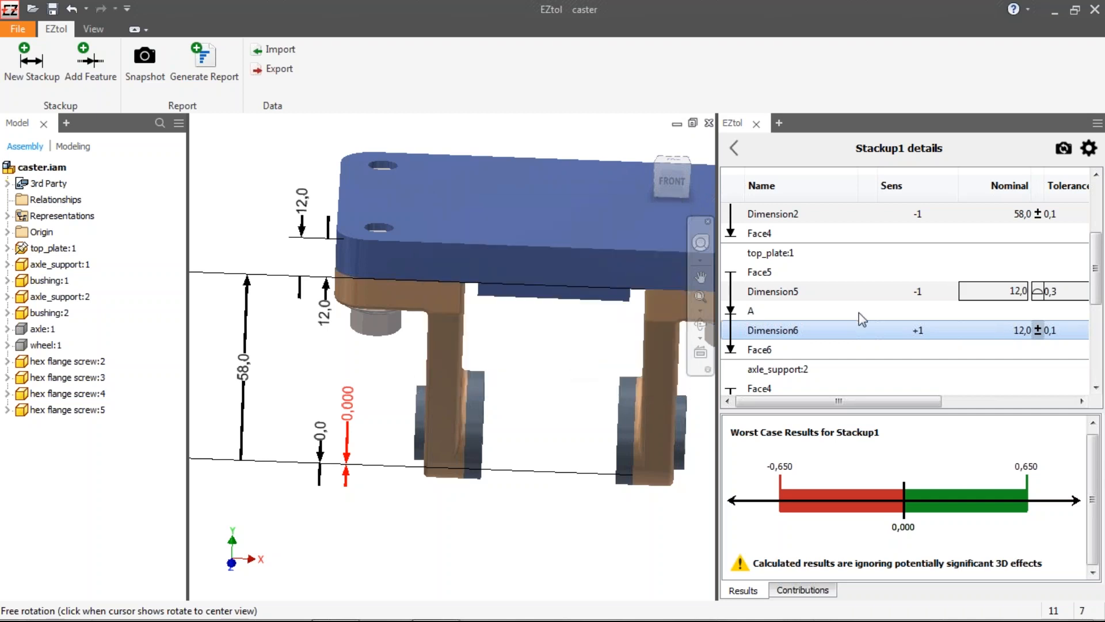
Step: Rename the stackup result as Vertical Coaxiality
click(881, 327)
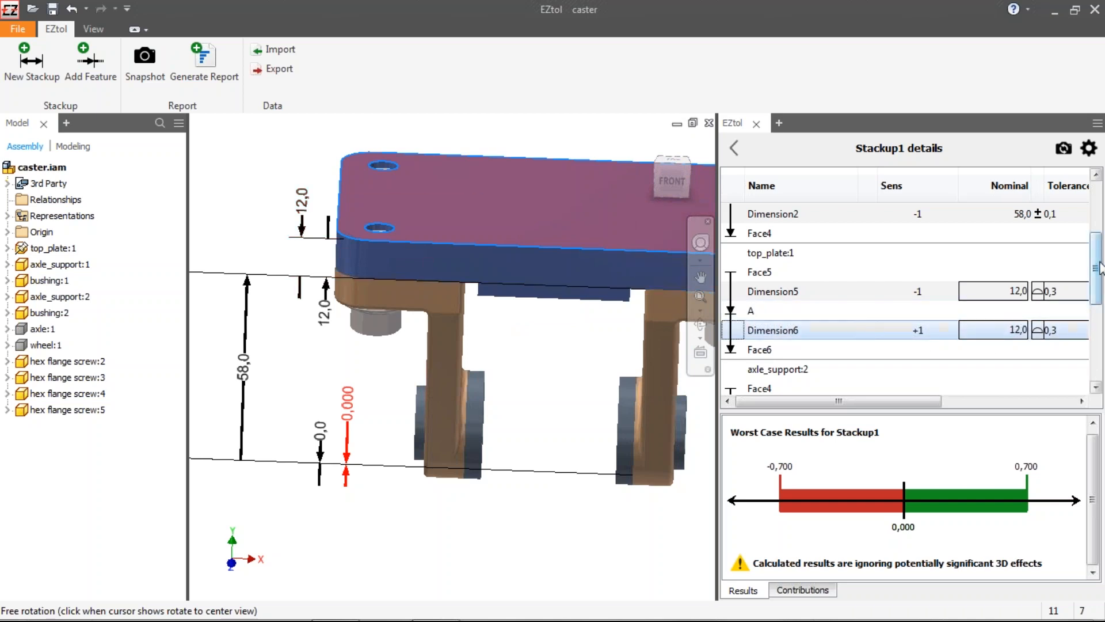
scroll(1037, 310, down, 5)
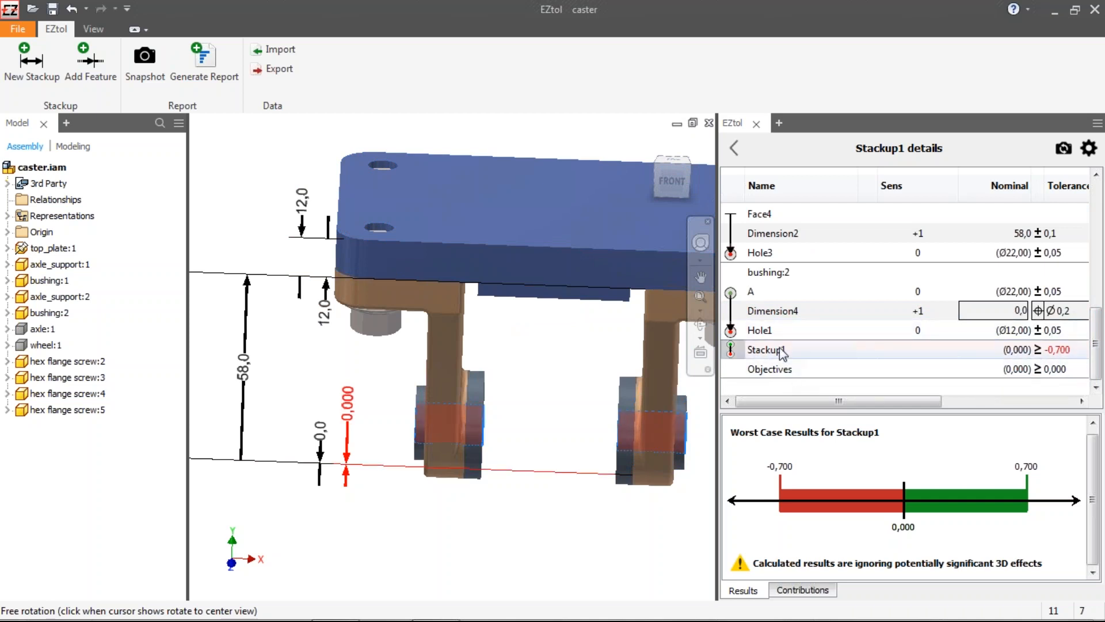
double_click(765, 352)
text(V)
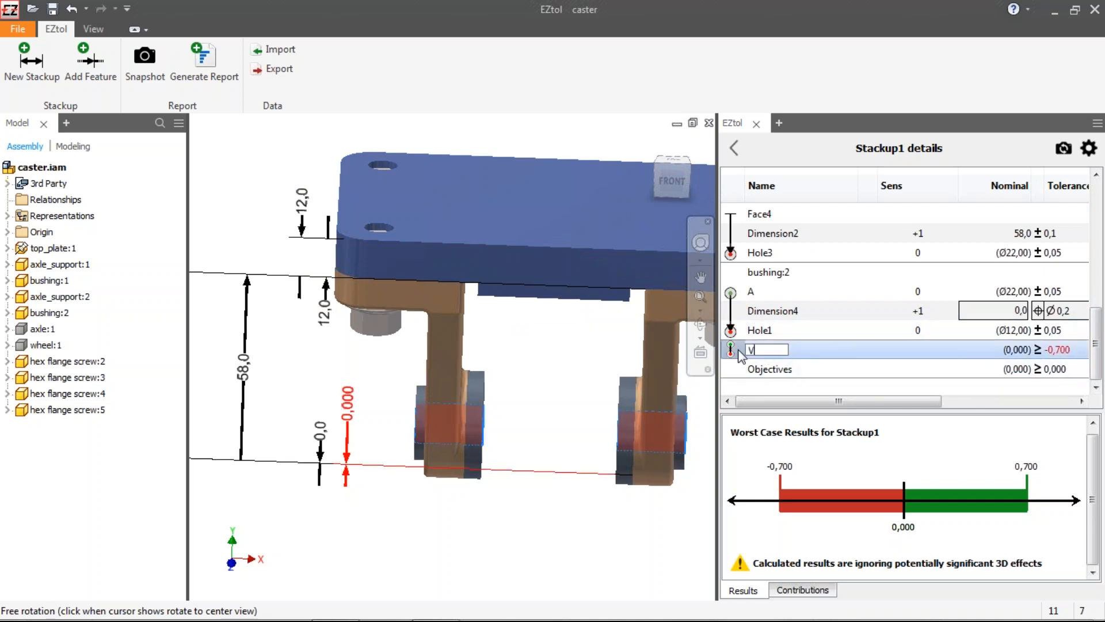
text(ertical Coax)
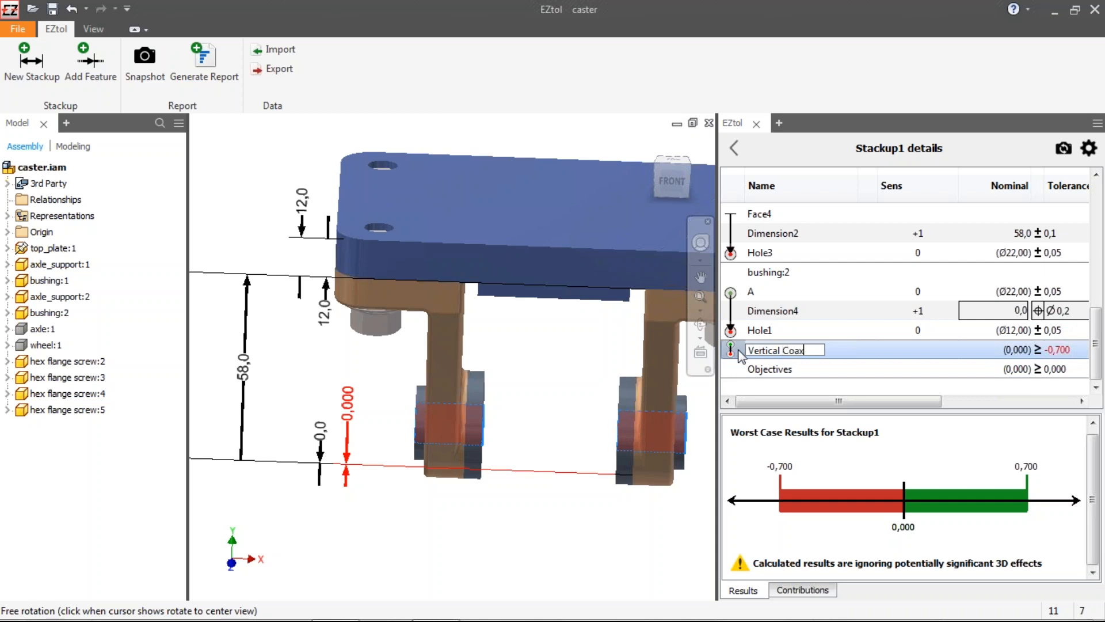
text(iality)
key(Return)
Step: Set the Vertical Coaxiality objective to a plus-minus tolerance of 0,500
drag(716, 275, 463, 274)
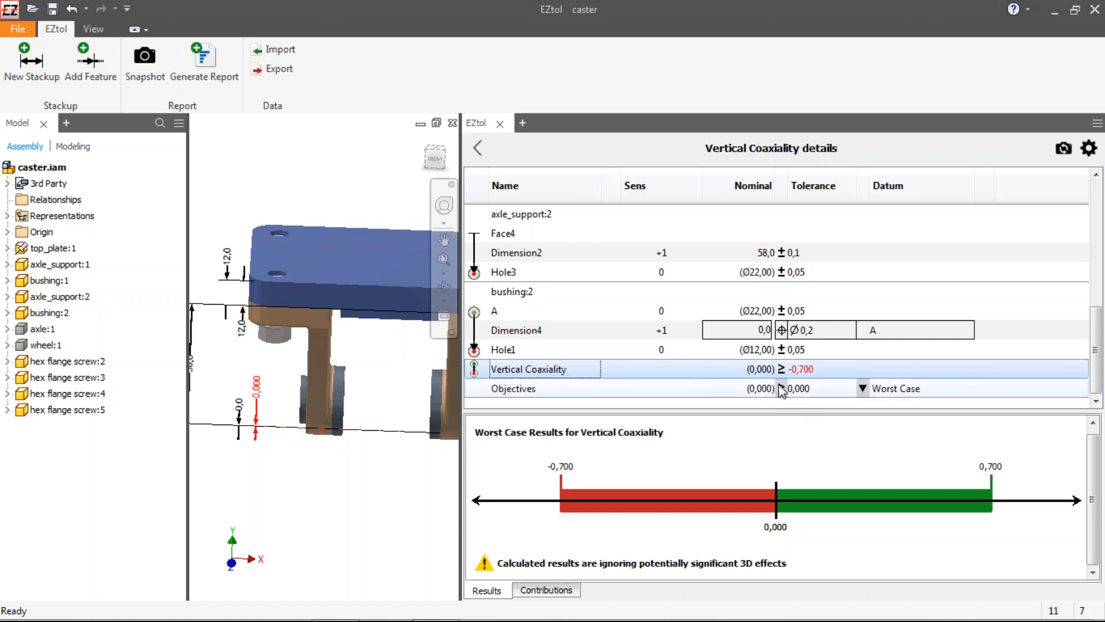
click(782, 389)
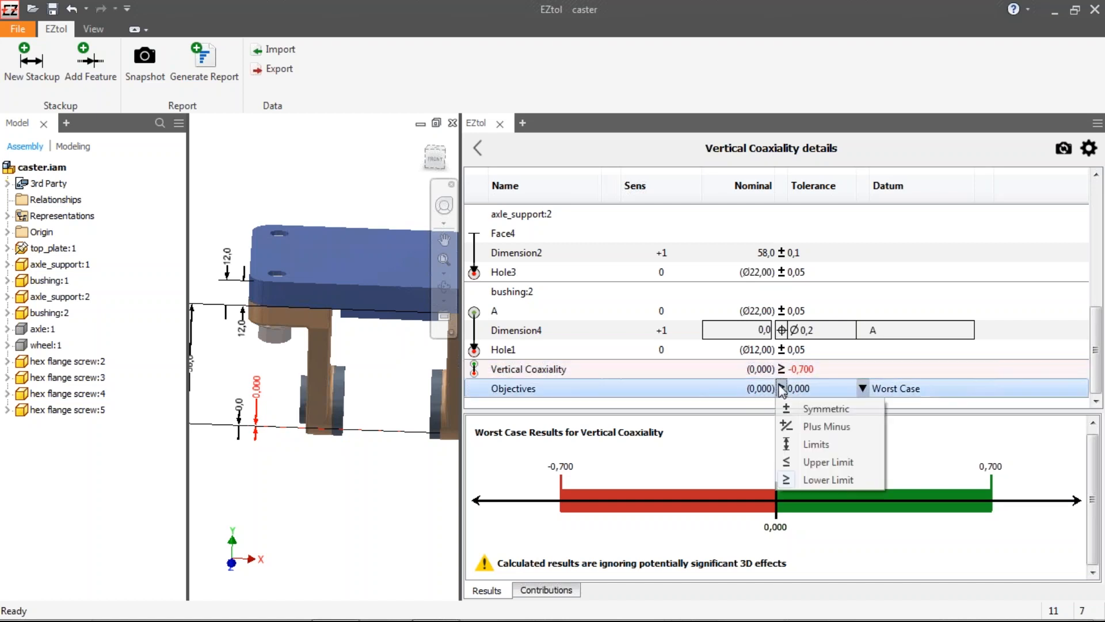
click(844, 427)
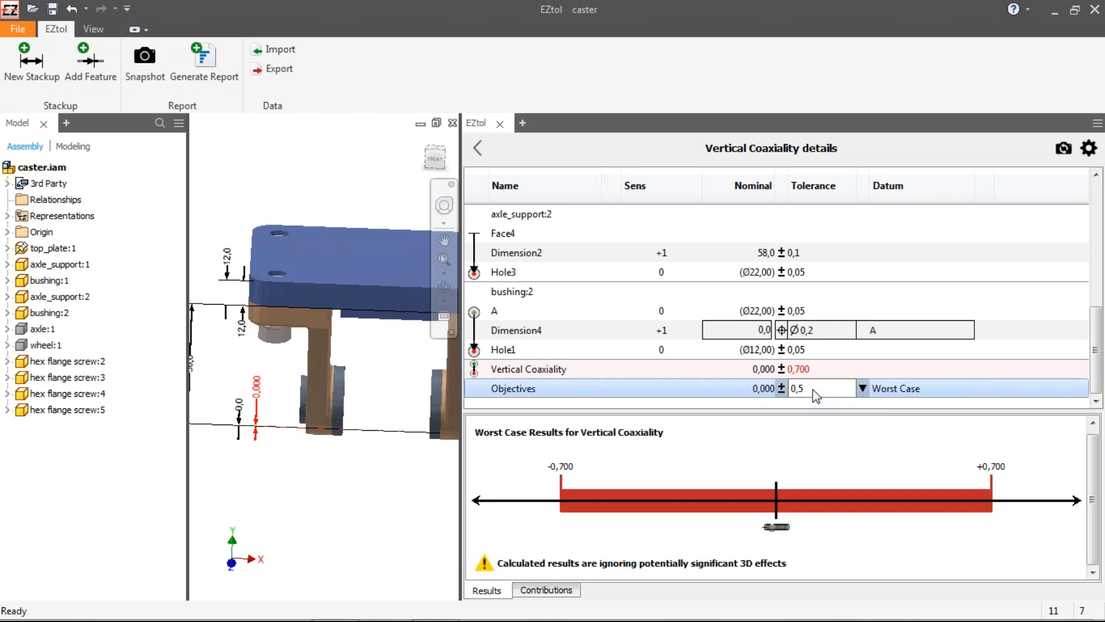
text(00)
key(Return)
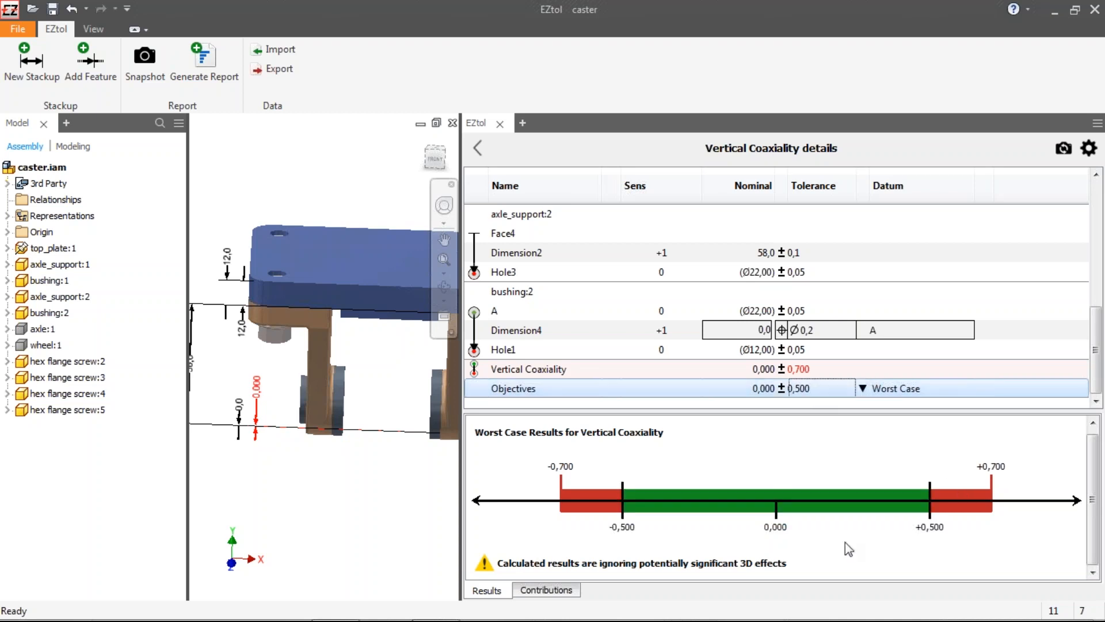
Step: Switch the objective's analysis to RSS with a statistical Cpk target
click(886, 388)
click(892, 426)
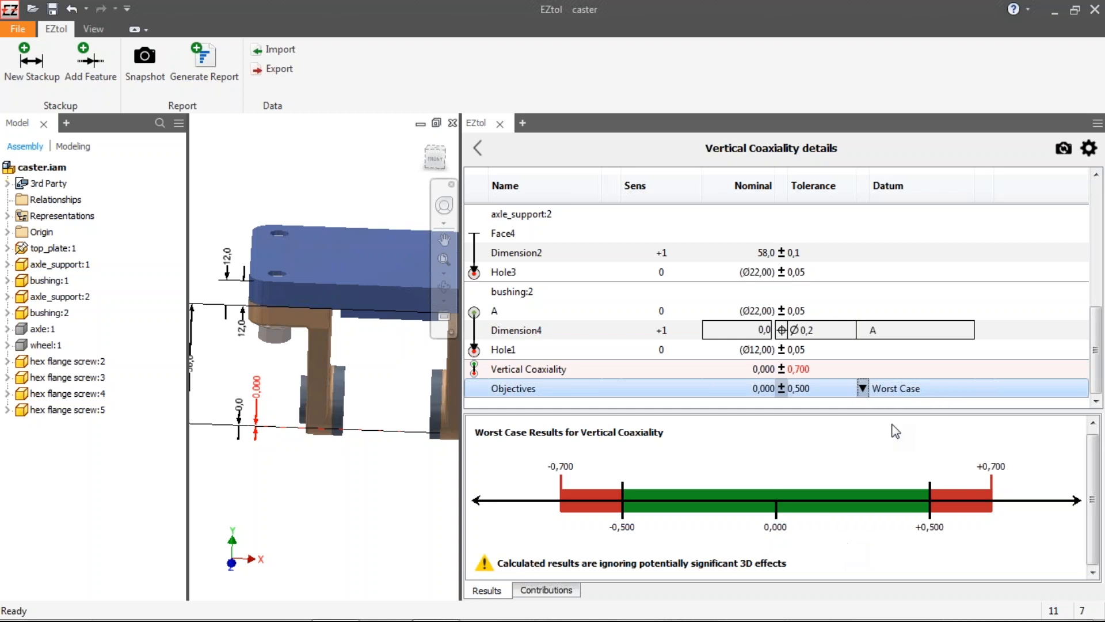
click(868, 390)
mouse_move(905, 447)
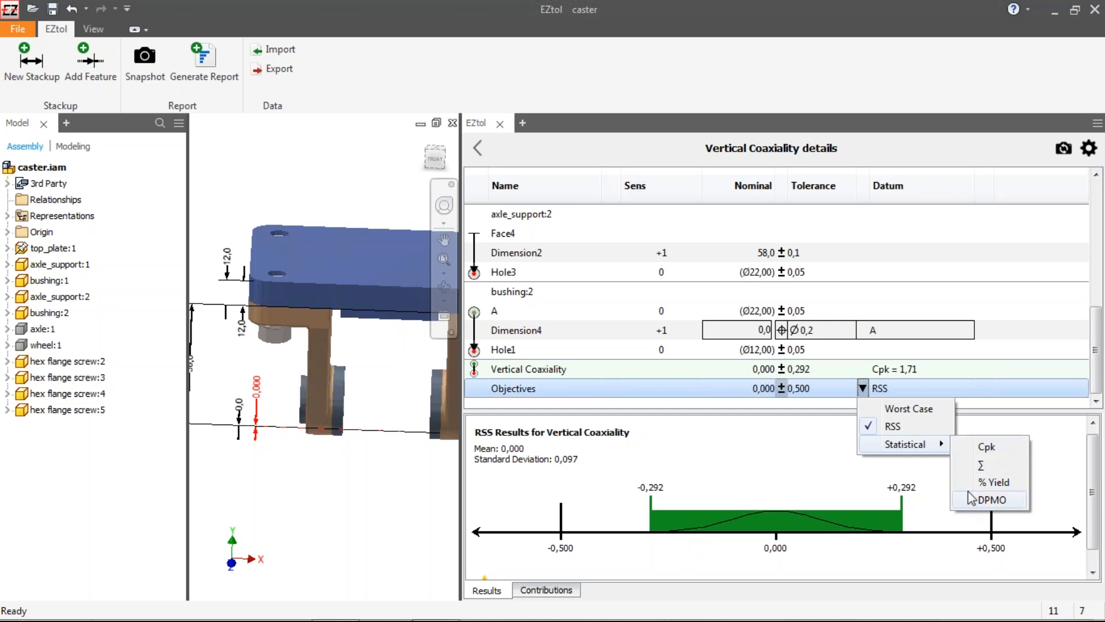
click(970, 447)
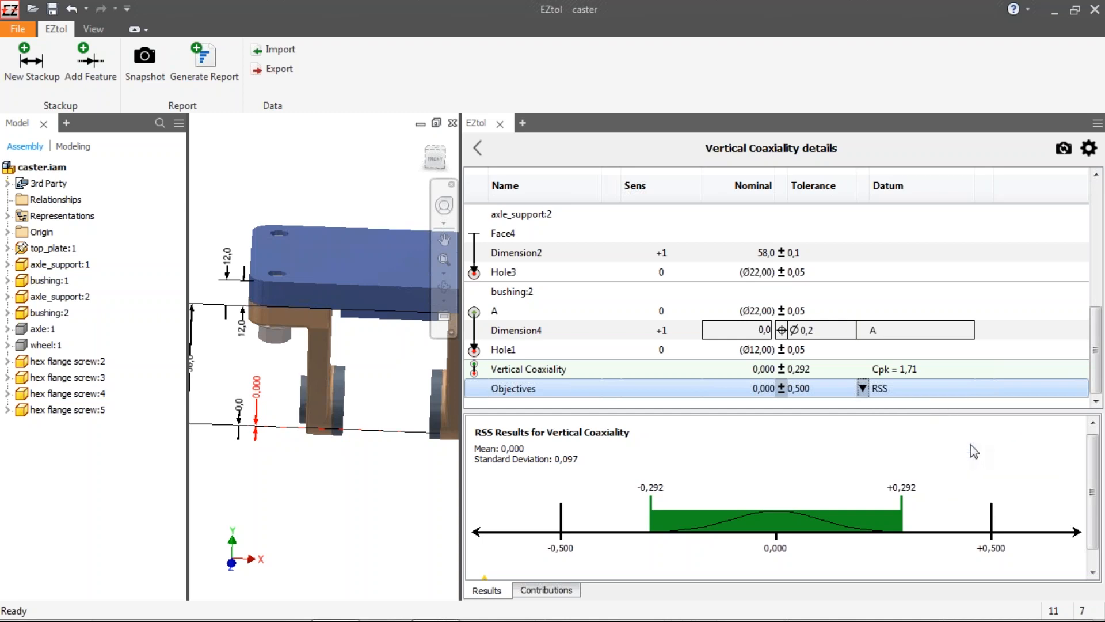
scroll(835, 462, down, 1)
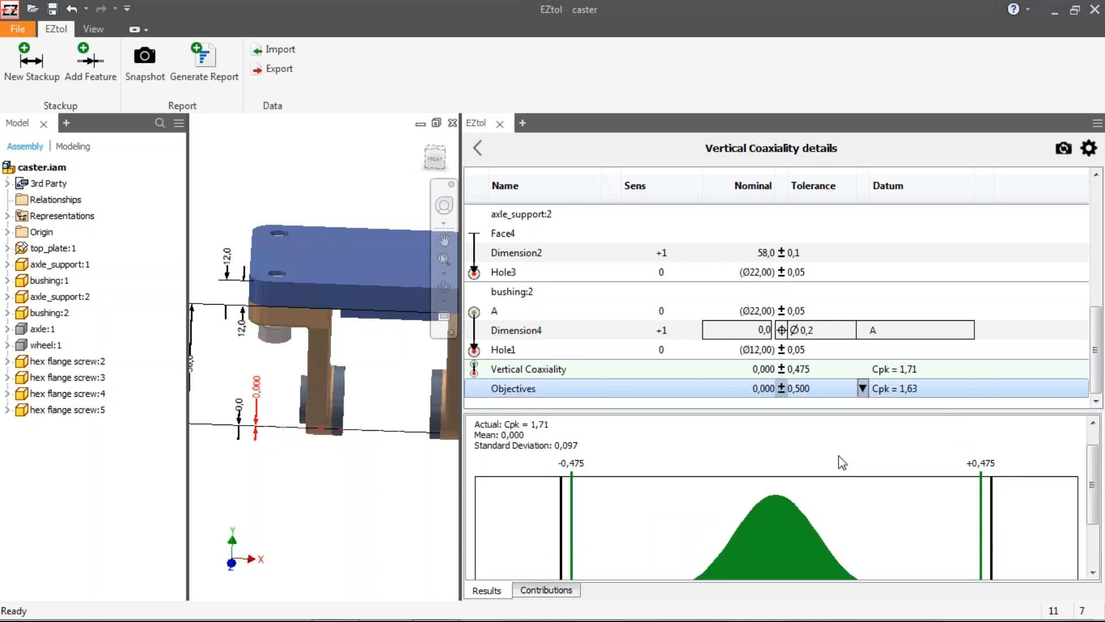
scroll(839, 455, down, 2)
scroll(701, 501, up, 1)
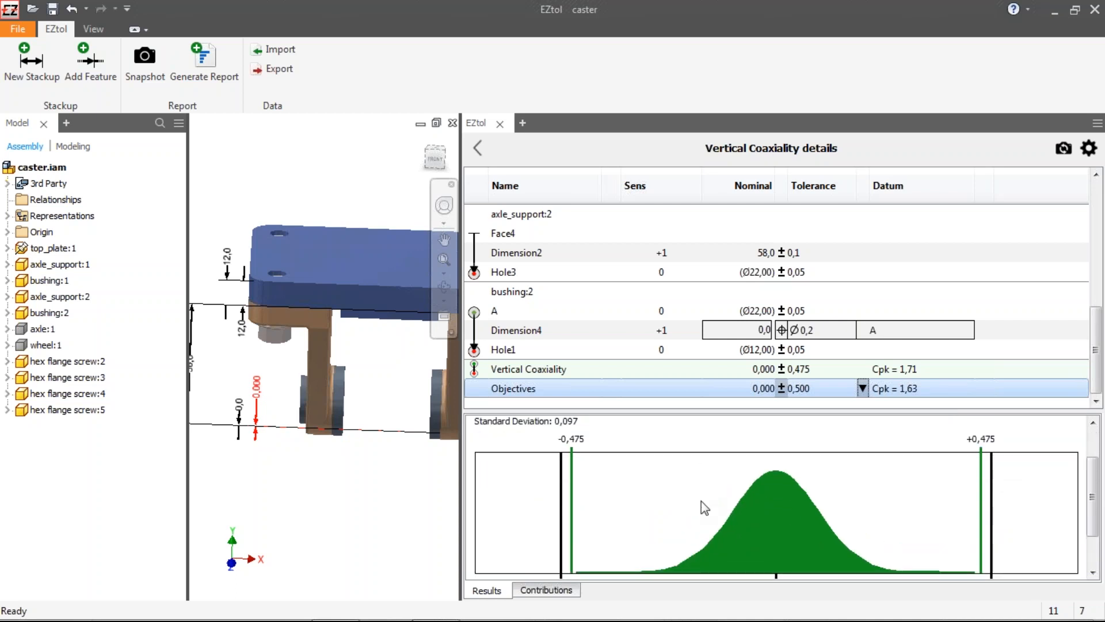
scroll(564, 437, up, 1)
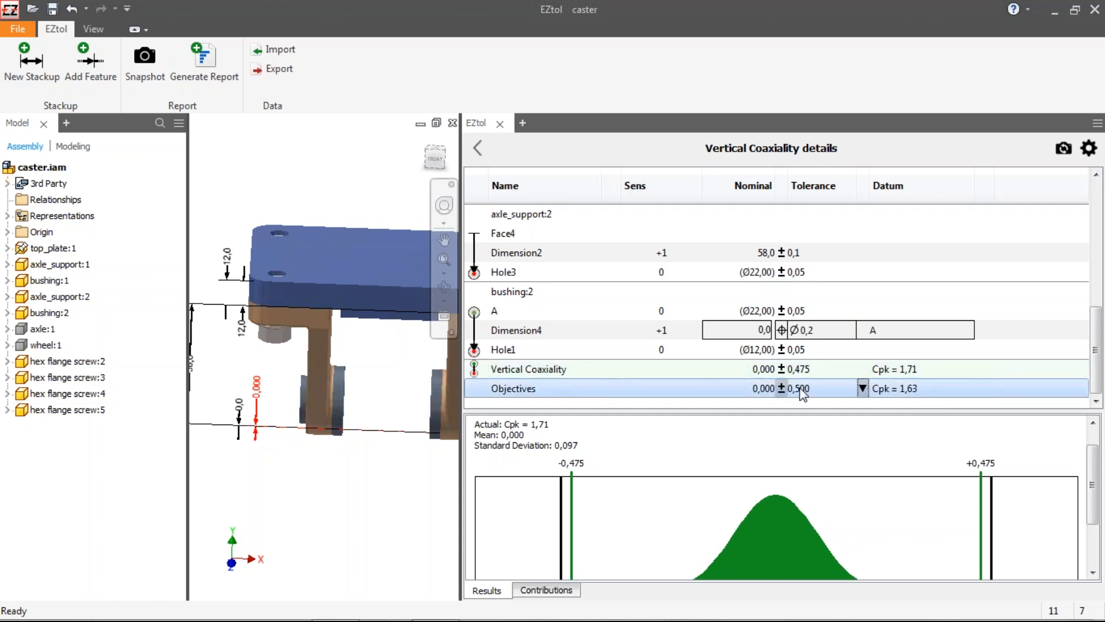
Step: Set the Vertical Coaxiality objective's target Cpk to 2
double_click(907, 392)
text(2)
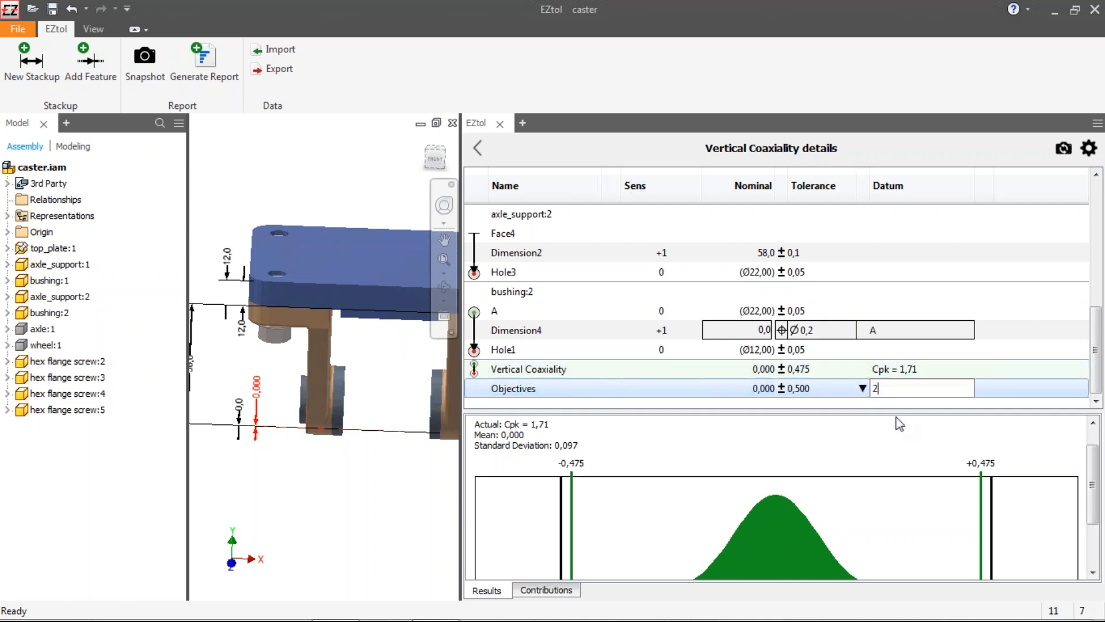
key(Return)
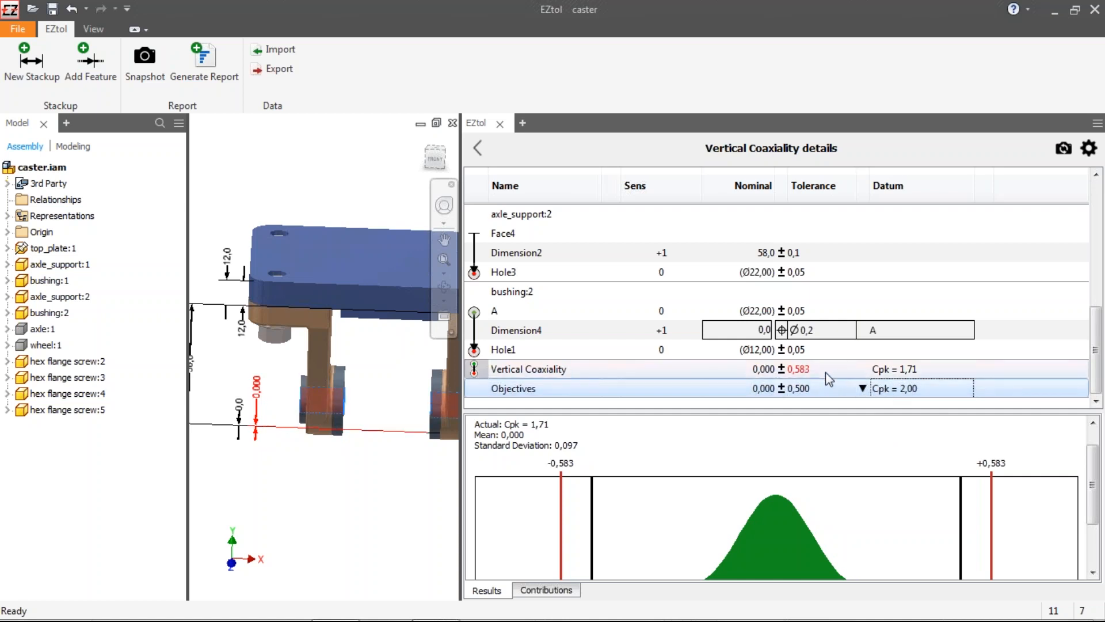
Step: Review the results distribution and the statistical contributions, then return to the stackup summary and its results overview
drag(1098, 465, 1098, 506)
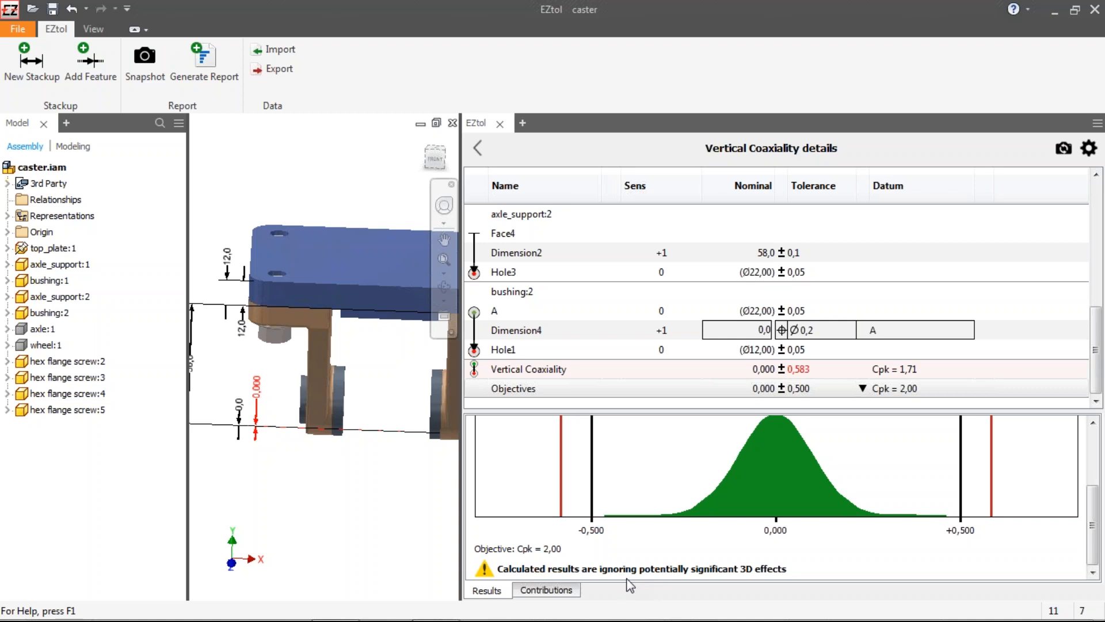
click(547, 591)
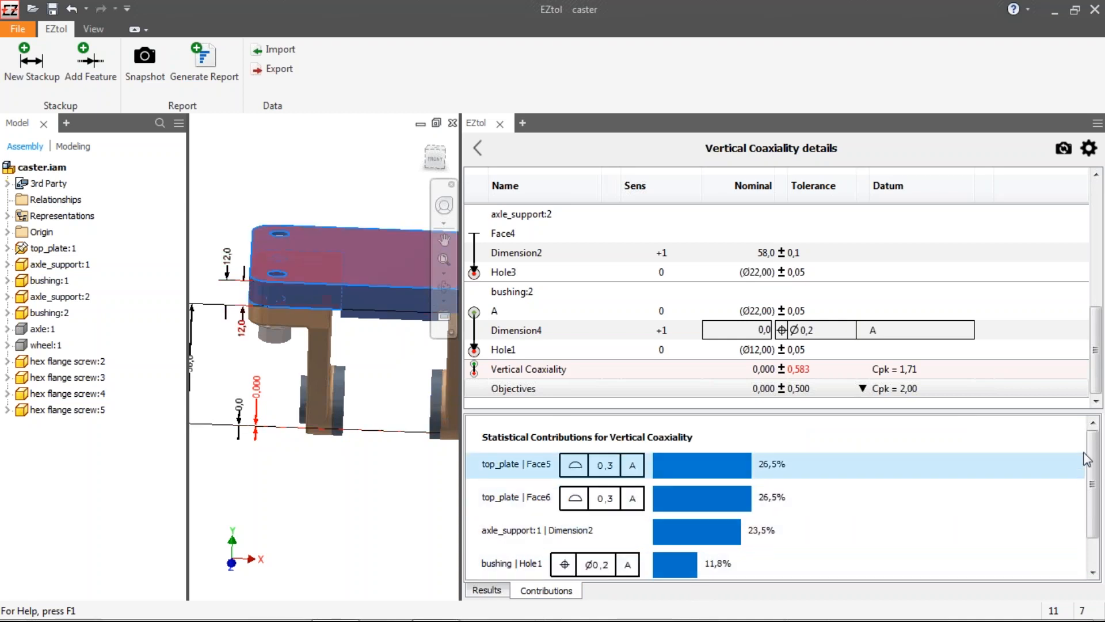
scroll(1097, 466, down, 2)
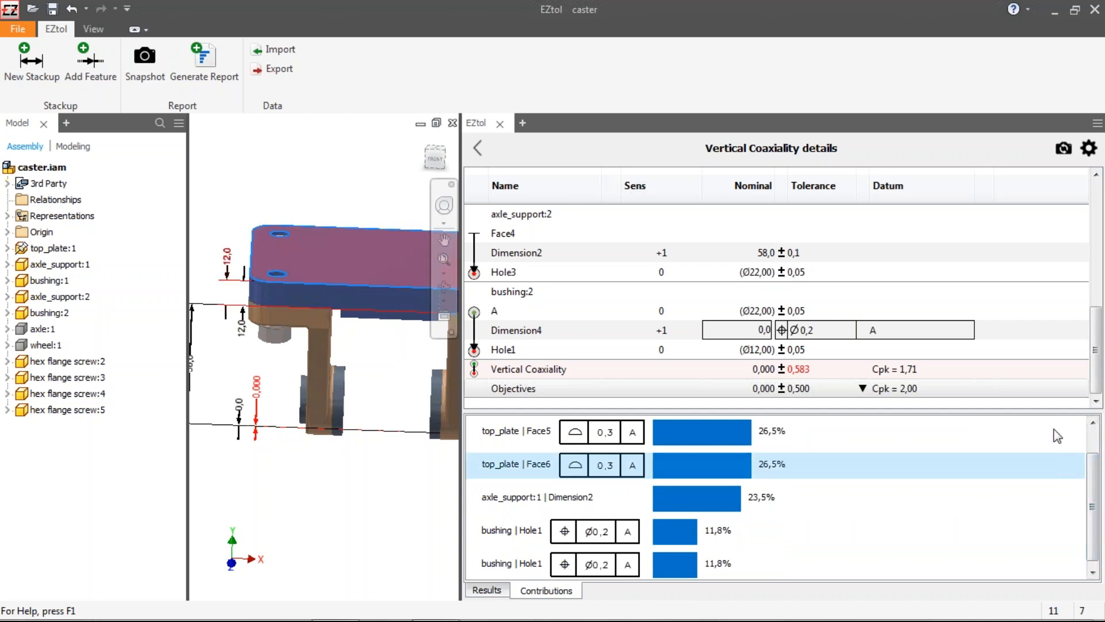
click(478, 149)
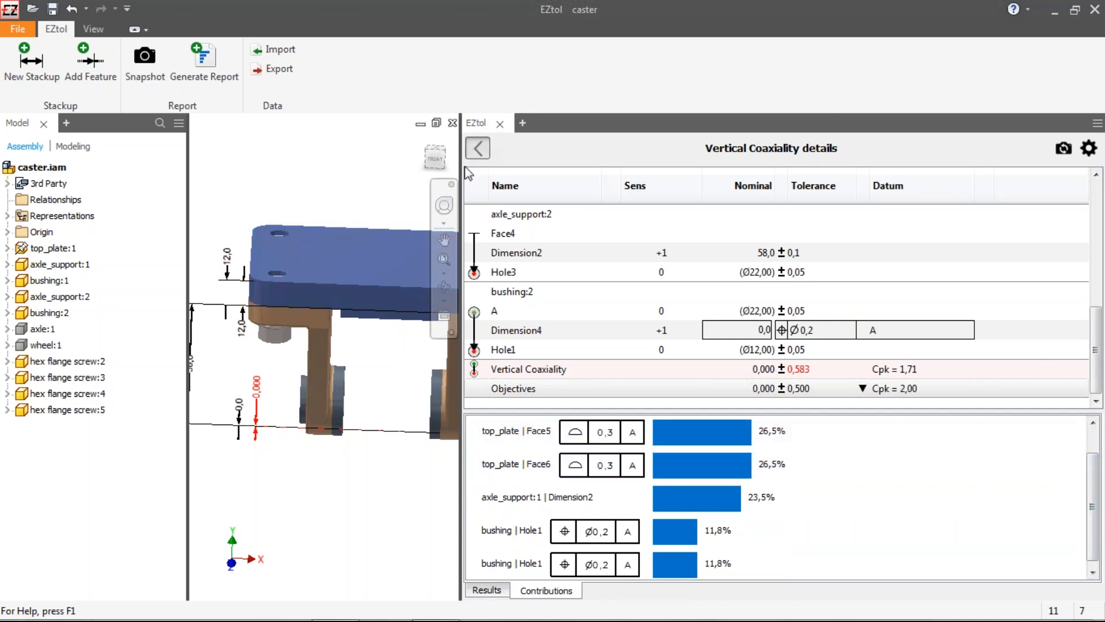
drag(462, 237, 634, 249)
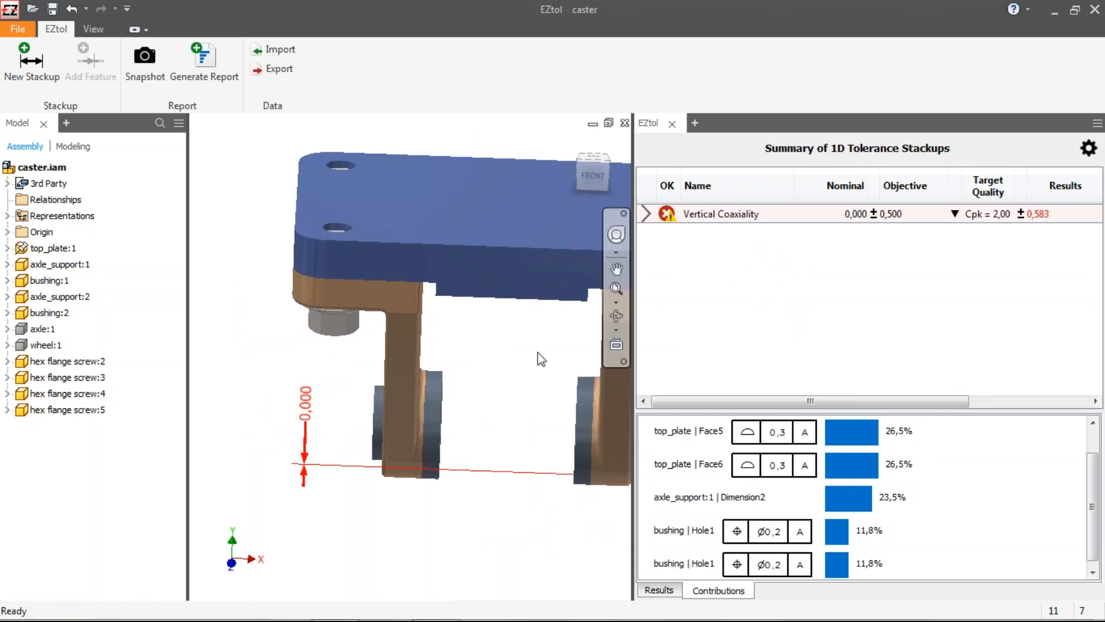
click(659, 590)
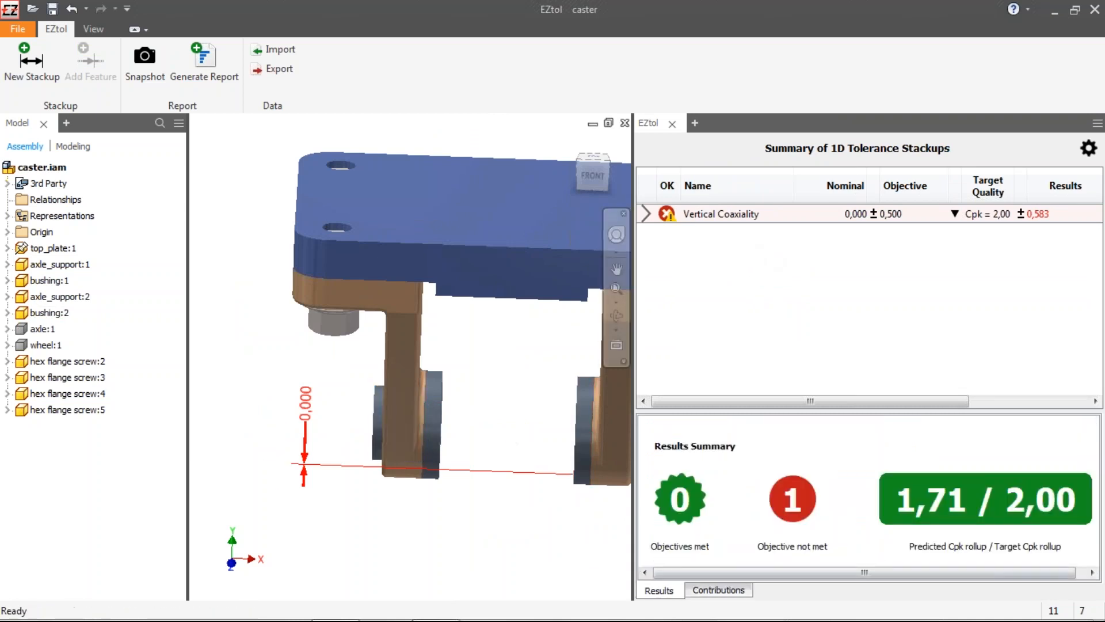
Step: Switch to the front view and make the hidden axle and wheel visible again
click(588, 174)
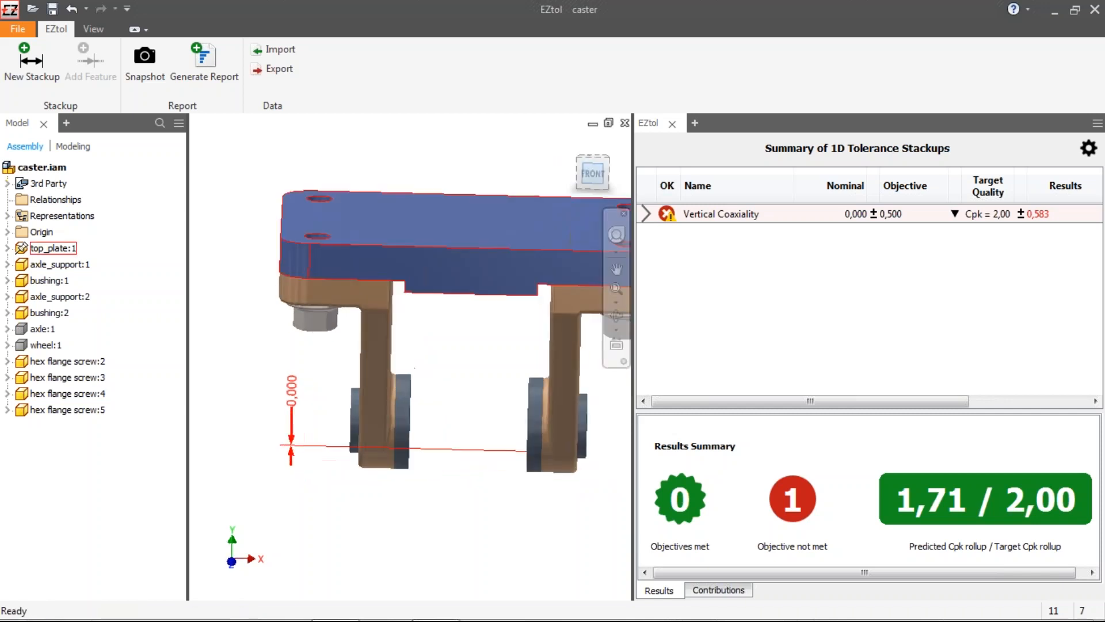
click(36, 331)
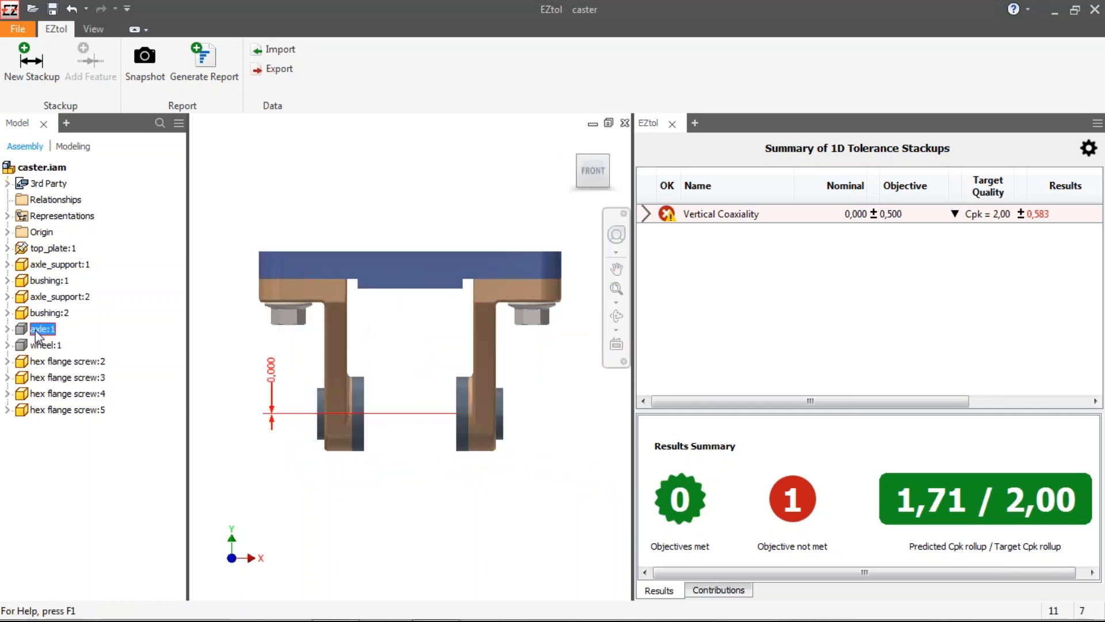
right_click(36, 334)
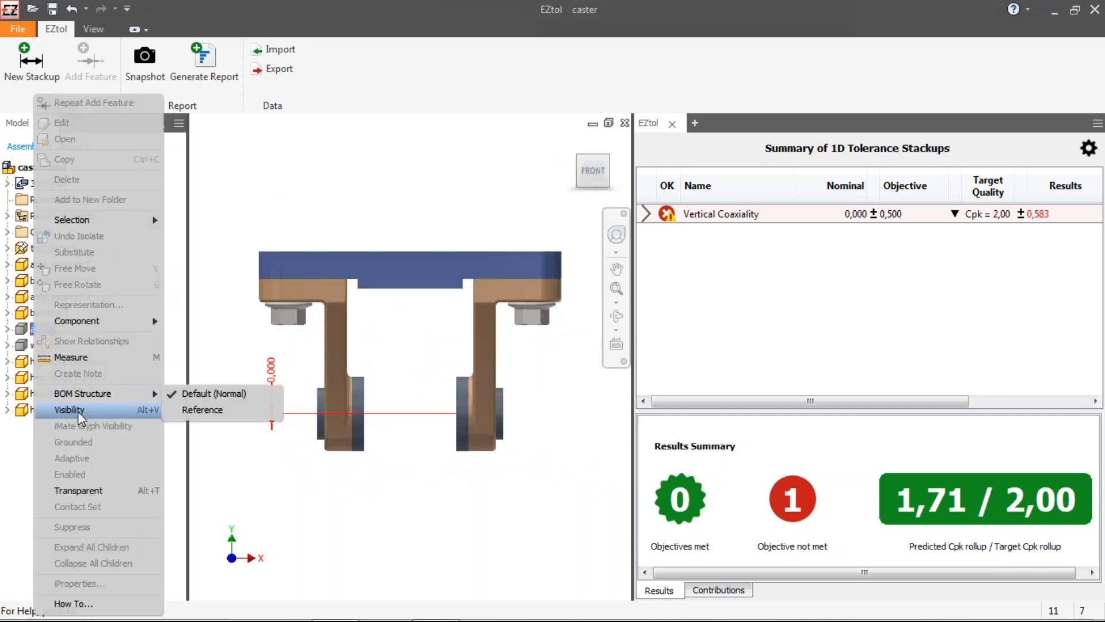
click(78, 411)
click(46, 345)
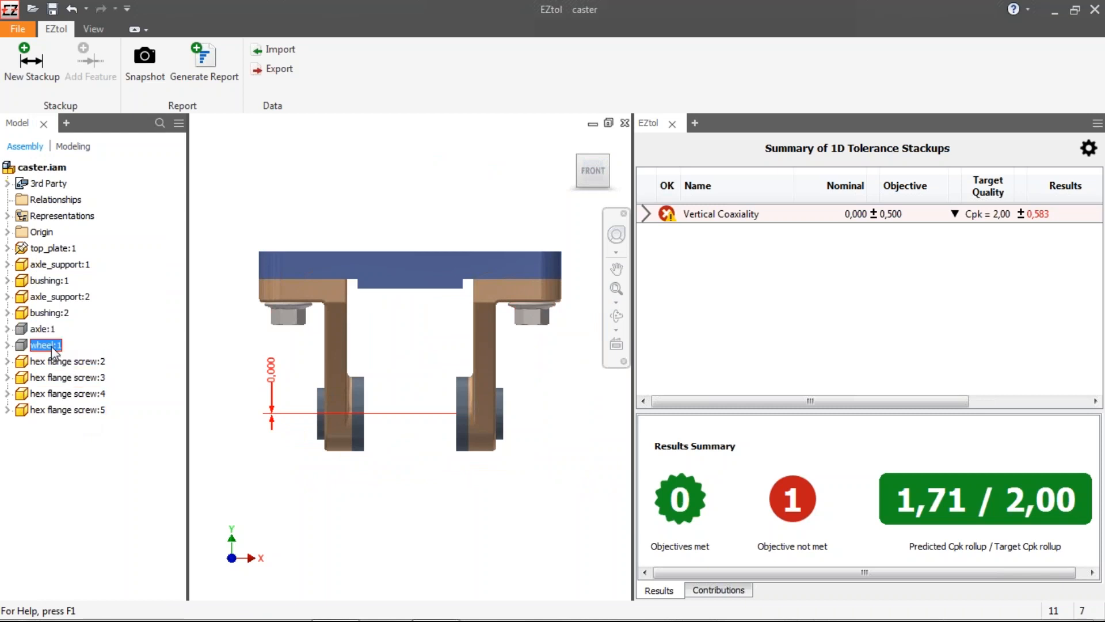
right_click(46, 345)
click(88, 410)
click(38, 329)
right_click(40, 328)
click(93, 410)
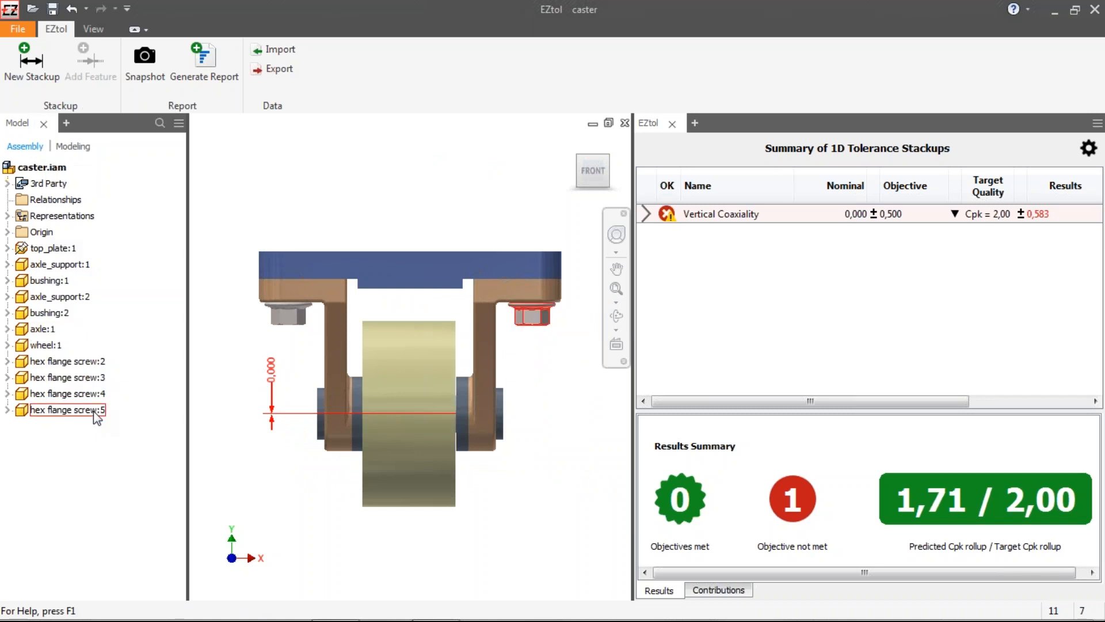
Step: Make the wheel transparent
click(52, 345)
right_click(51, 343)
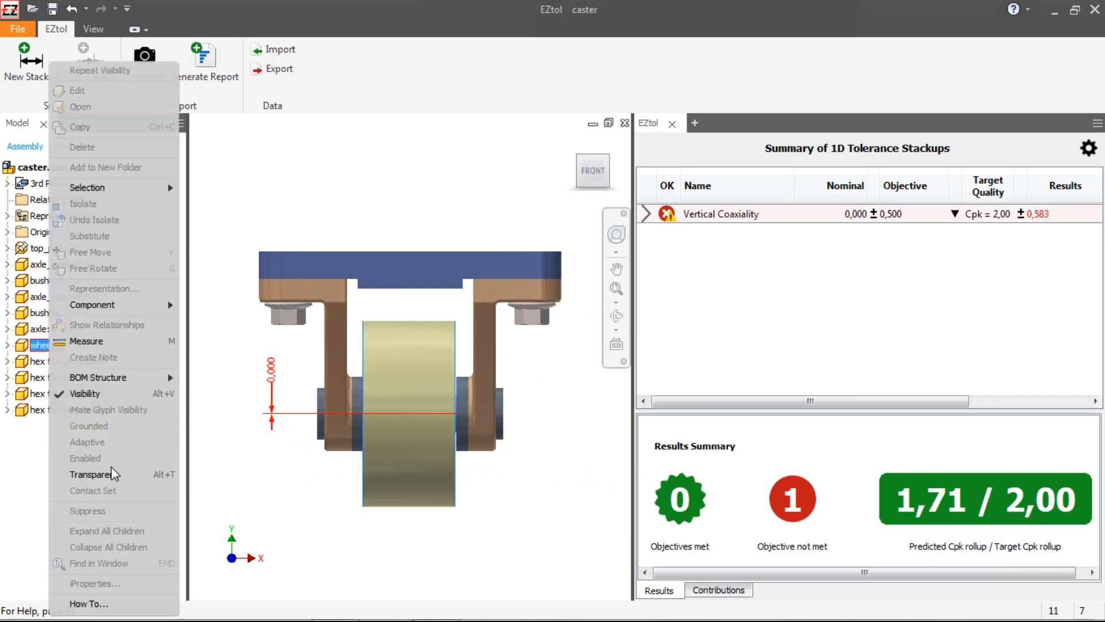
click(112, 470)
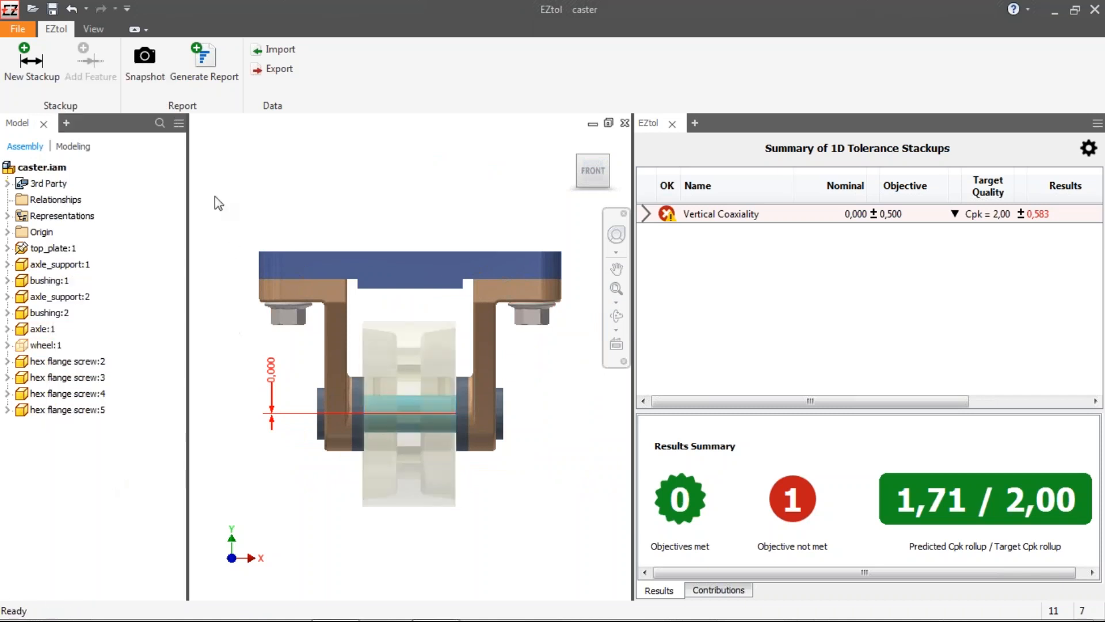
Step: Start a new stackup from the top plate's top face to the axle, set the analysis plane, and place the 70 mm dimension
click(32, 63)
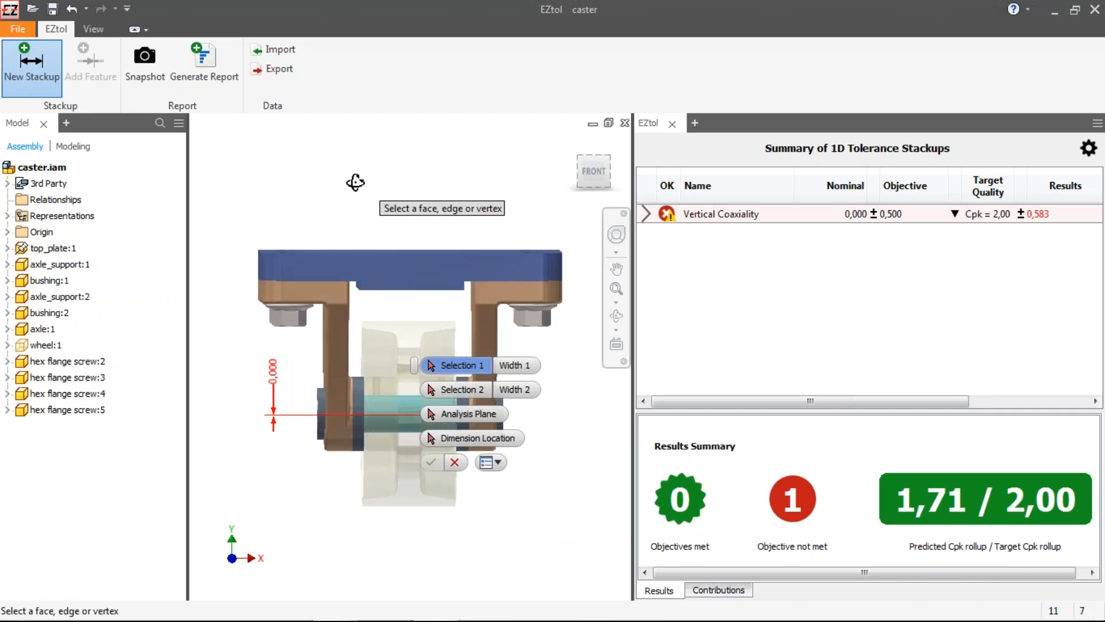
click(397, 253)
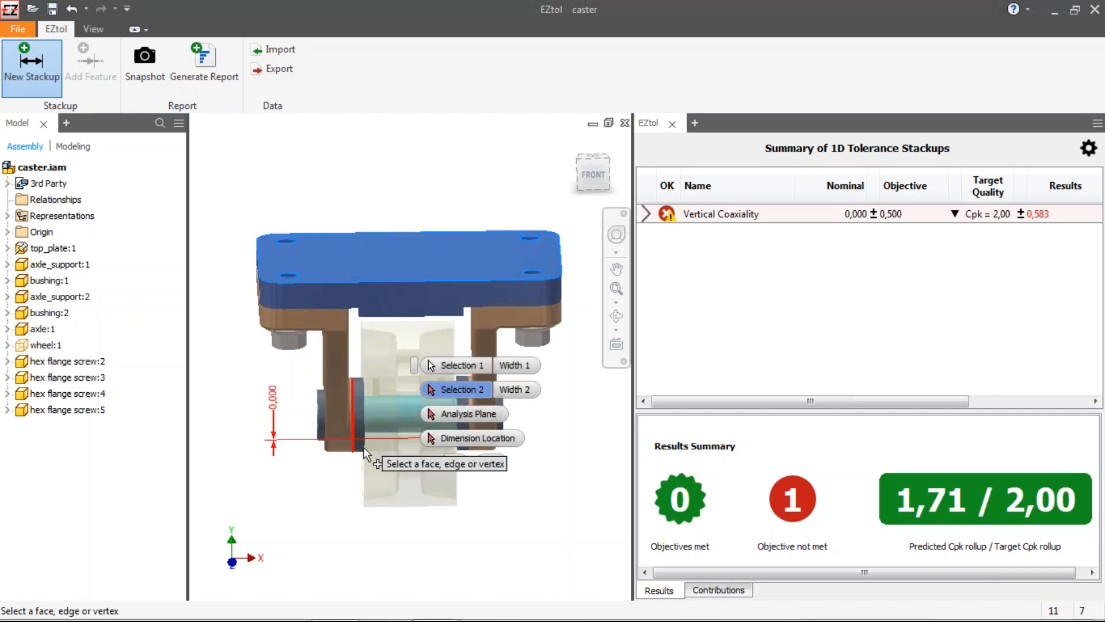
shift+middle_drag(366, 467, 366, 458)
click(403, 455)
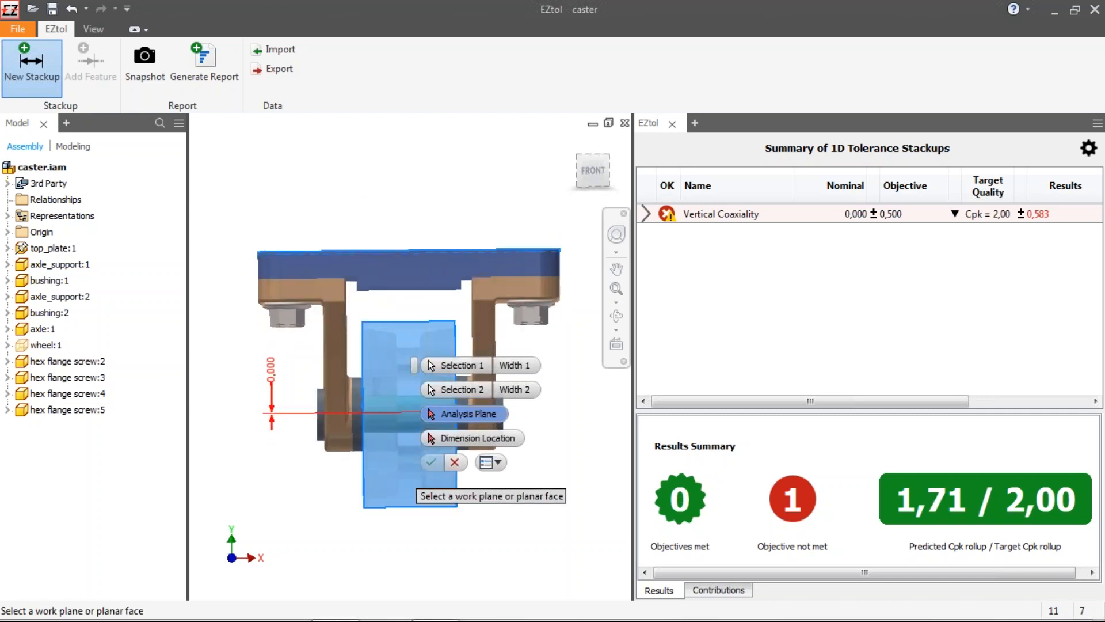
click(368, 272)
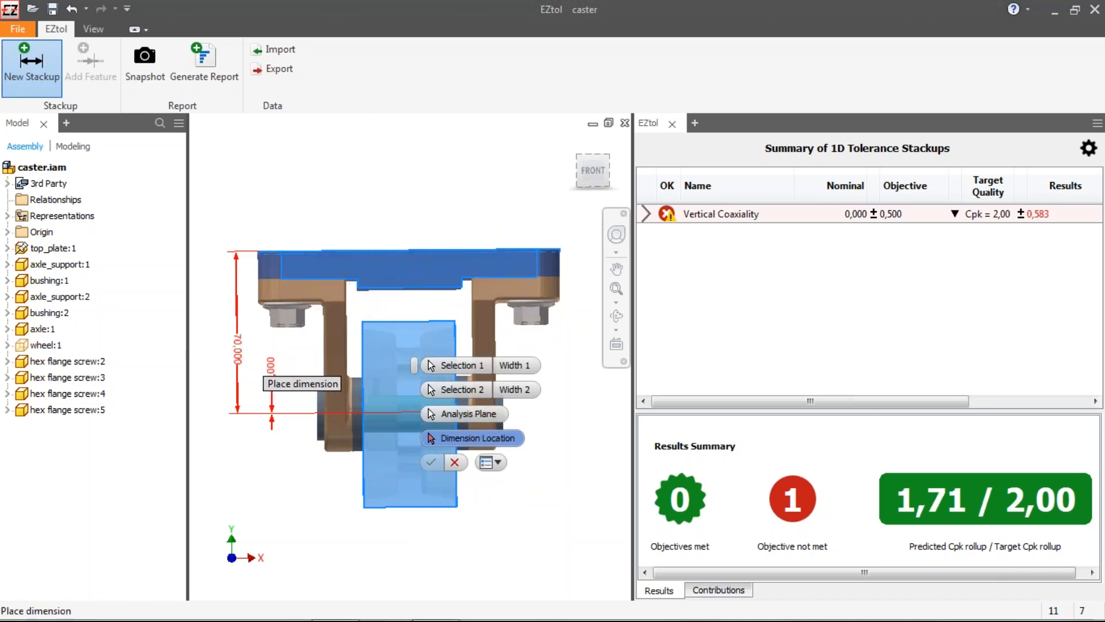
click(266, 374)
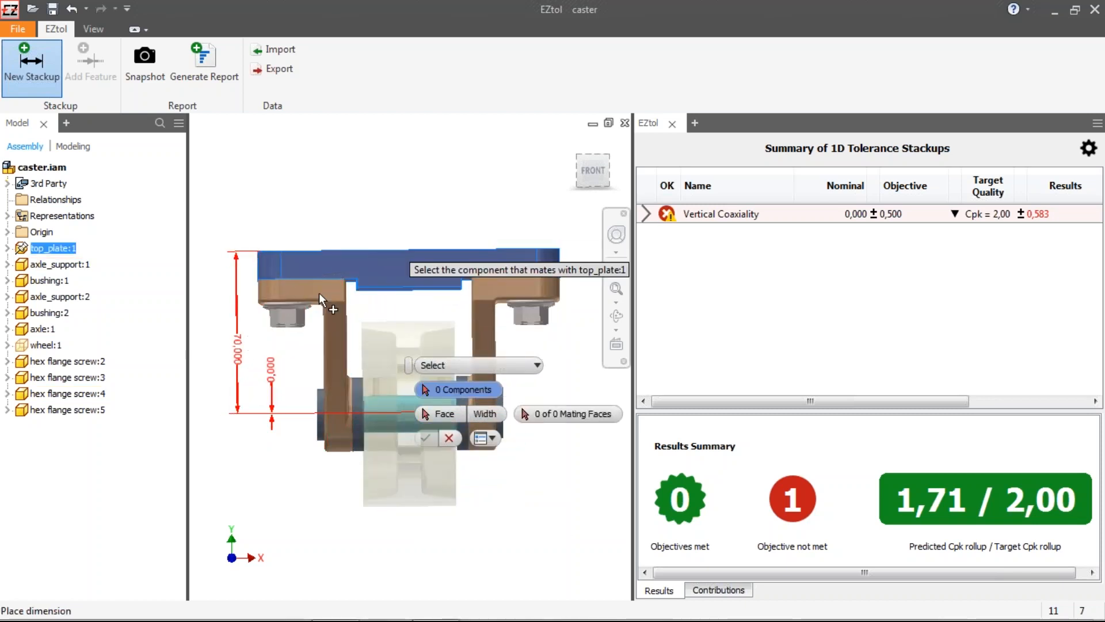
Step: Pick the mating component chain through the axle support and bushing, choosing the axle from the overlapping candidates
click(333, 323)
click(358, 413)
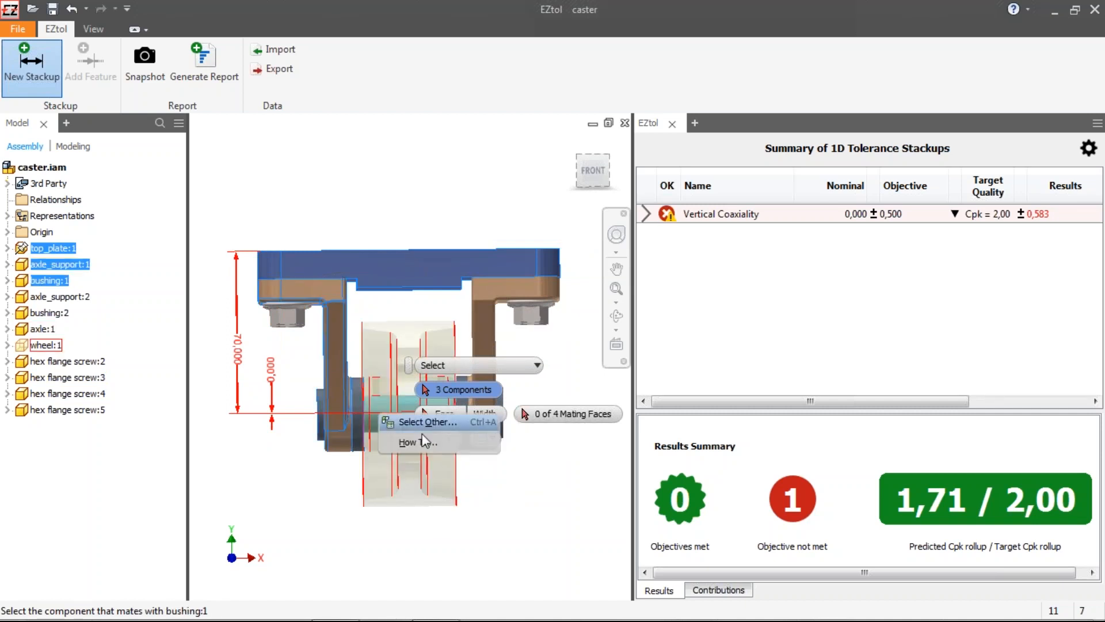
click(429, 423)
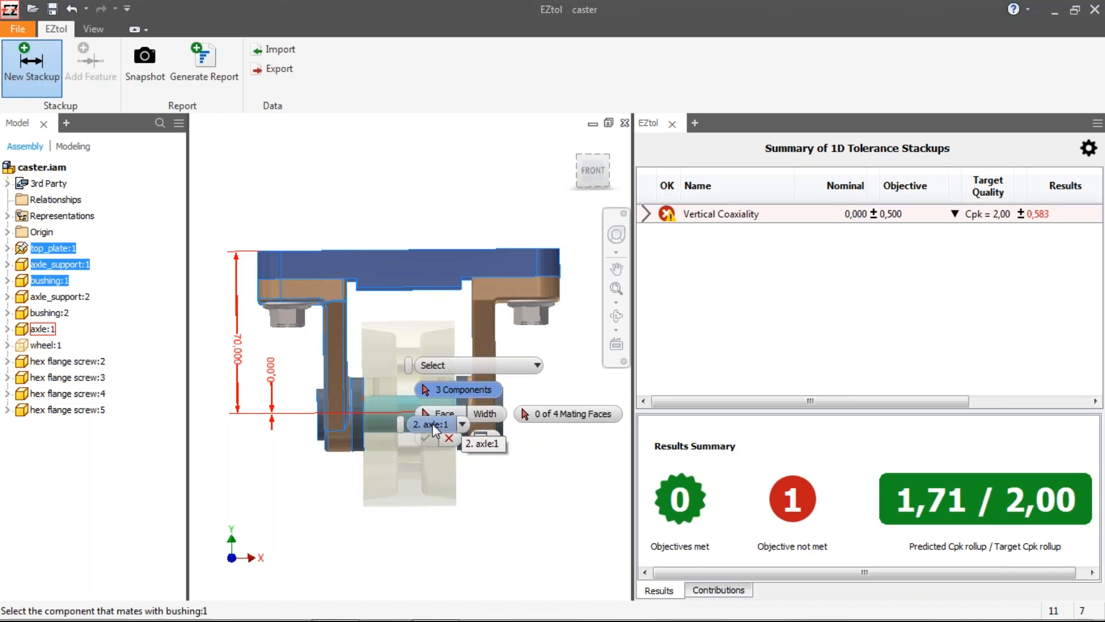
click(462, 425)
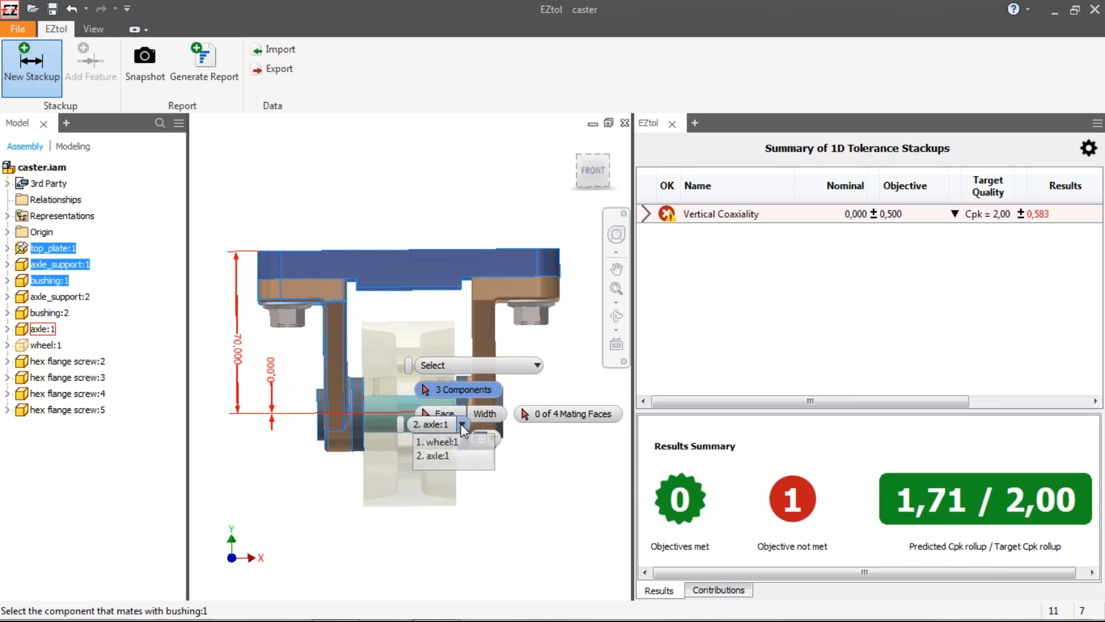
click(432, 455)
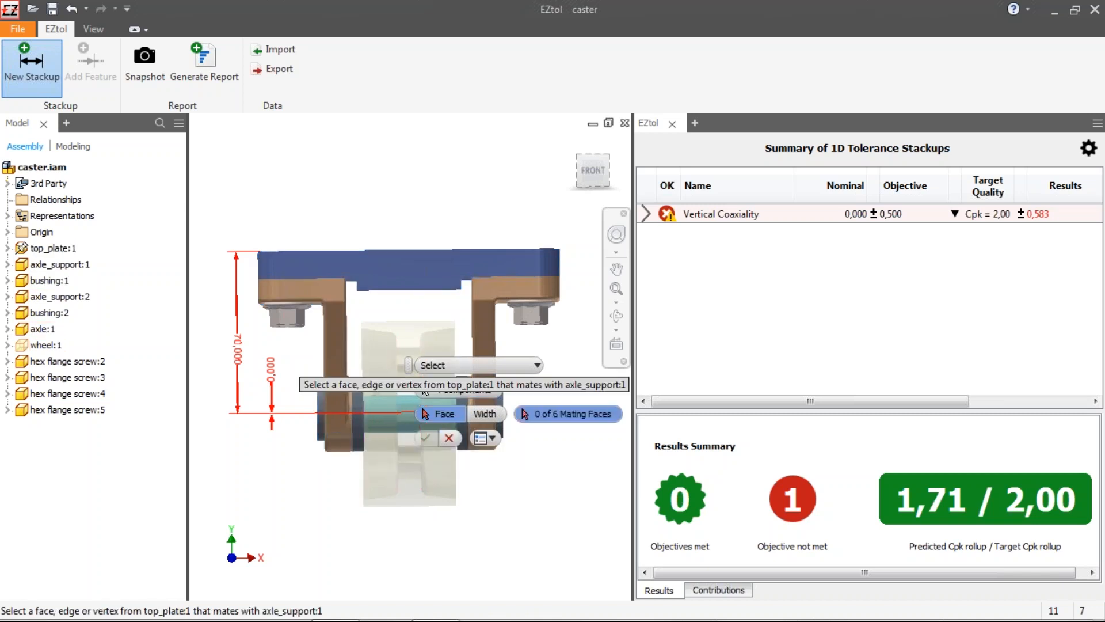
Step: Select the mating faces between the top plate, axle support and bushing
shift+middle_drag(334, 280, 334, 282)
click(334, 282)
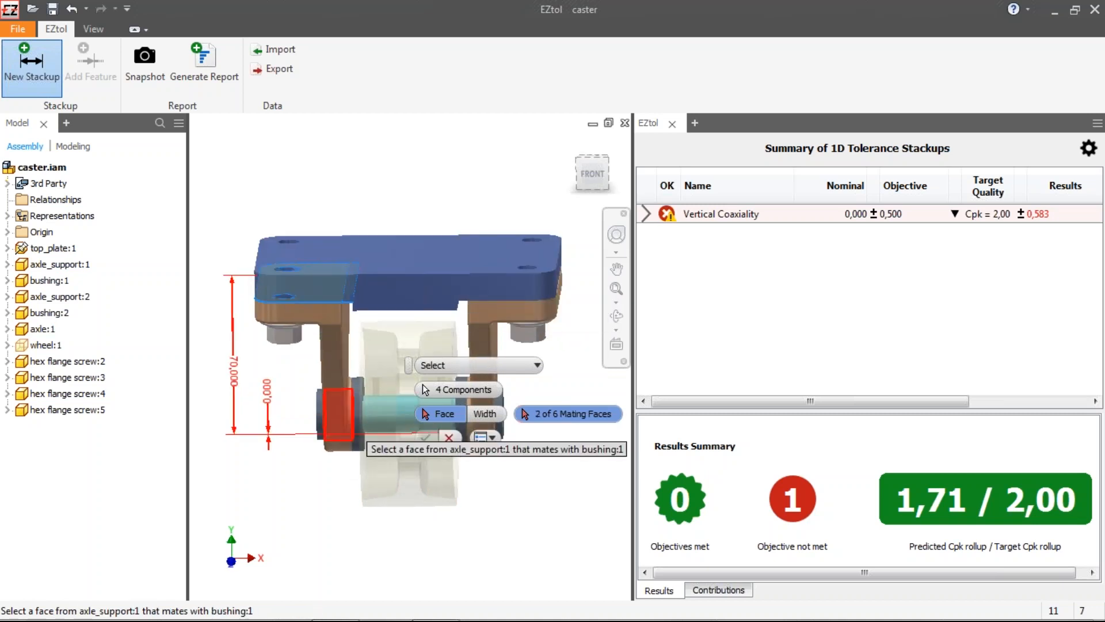
click(340, 416)
click(337, 419)
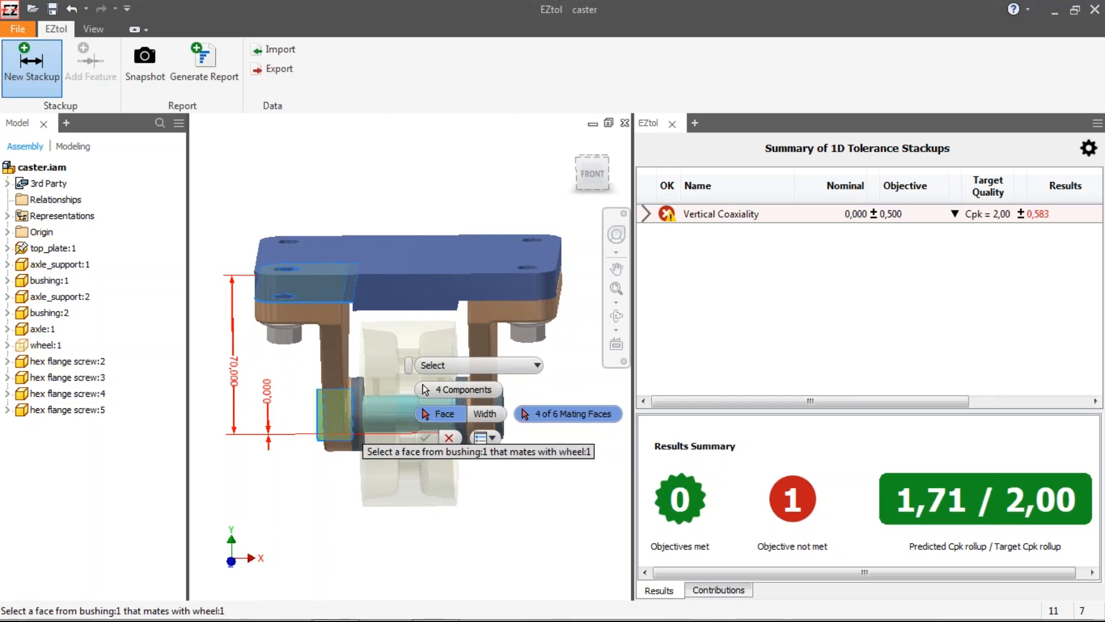
Step: Choose the bushing and wheel mating faces from the overlapping candidates and confirm the new stackup
right_click(338, 419)
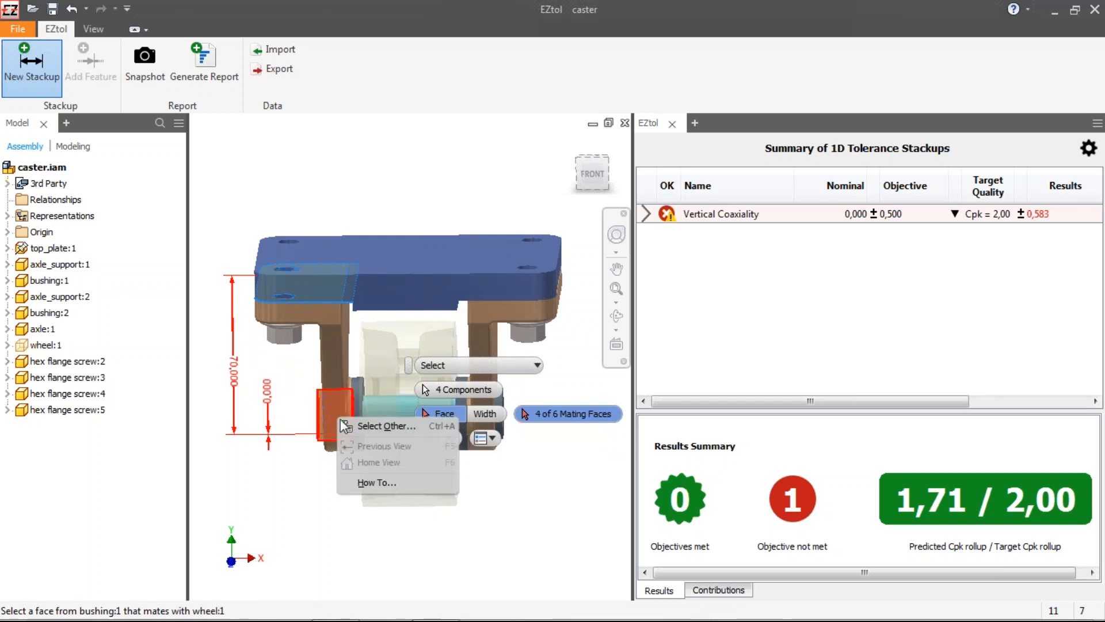
click(369, 430)
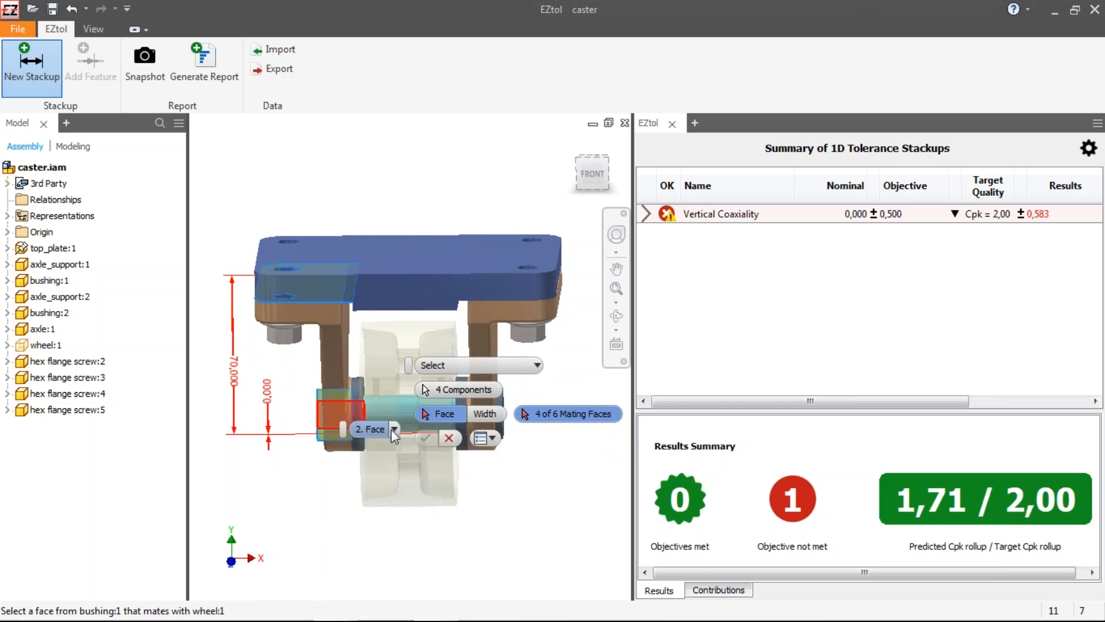
click(393, 429)
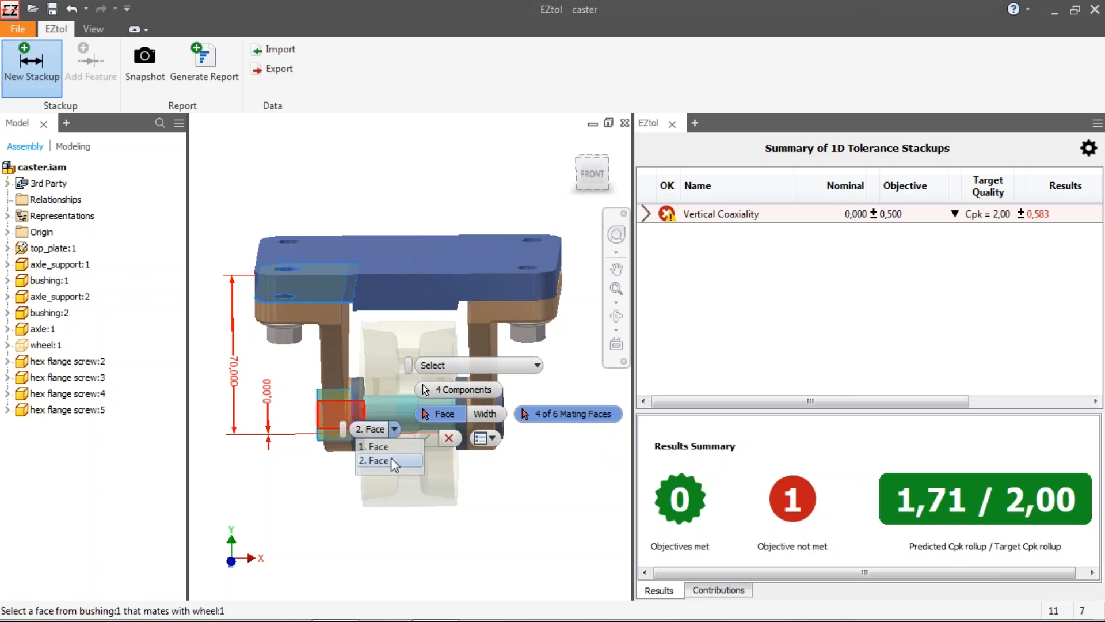
click(392, 459)
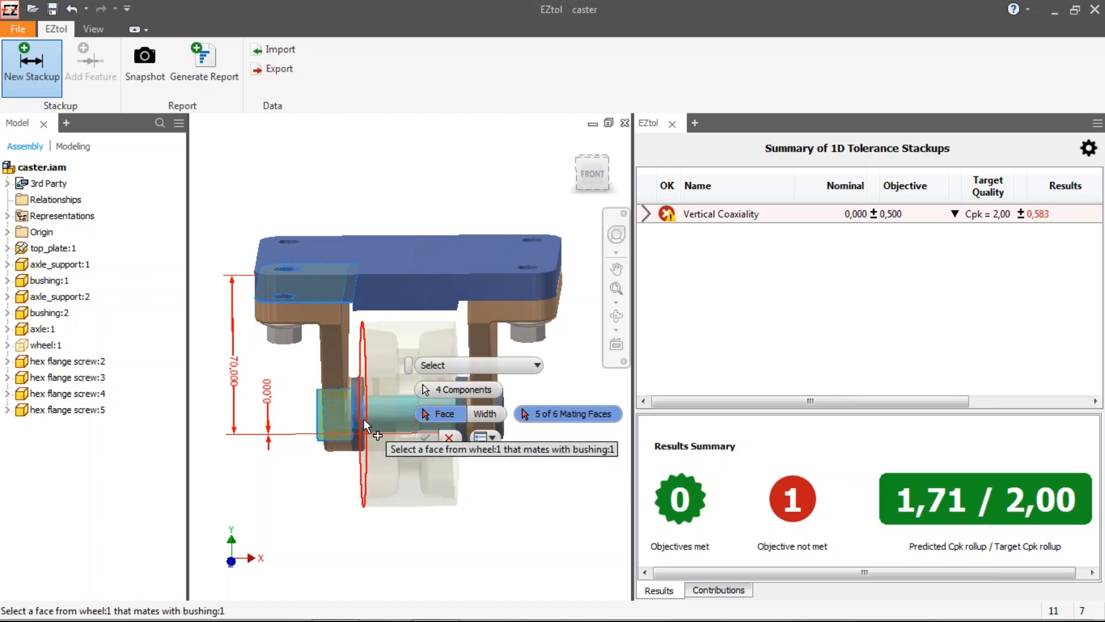
right_click(396, 429)
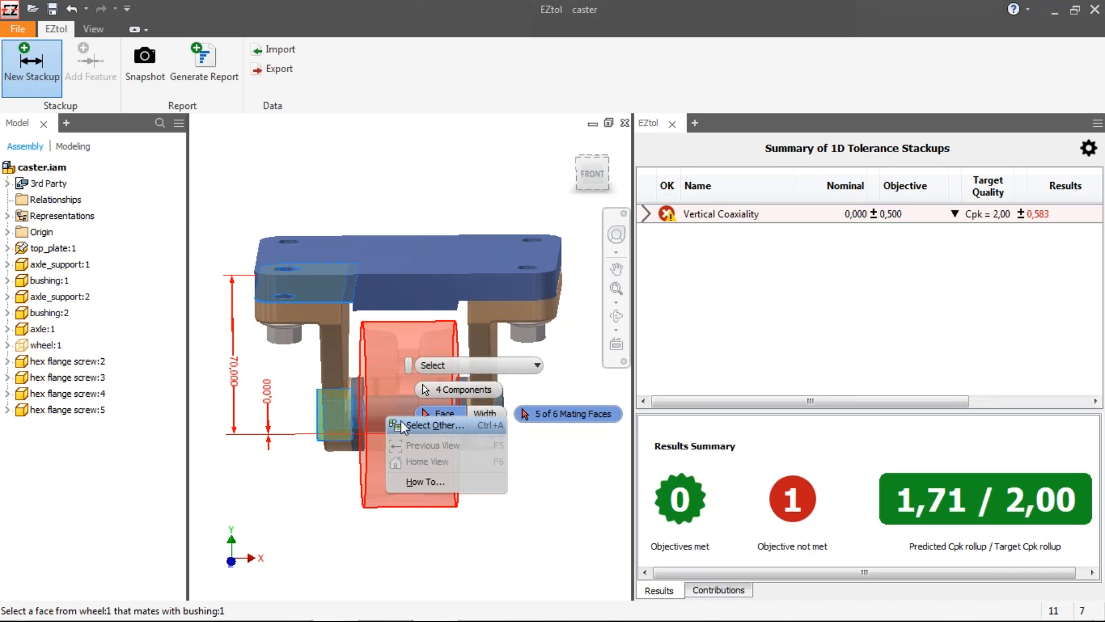
click(406, 427)
click(424, 422)
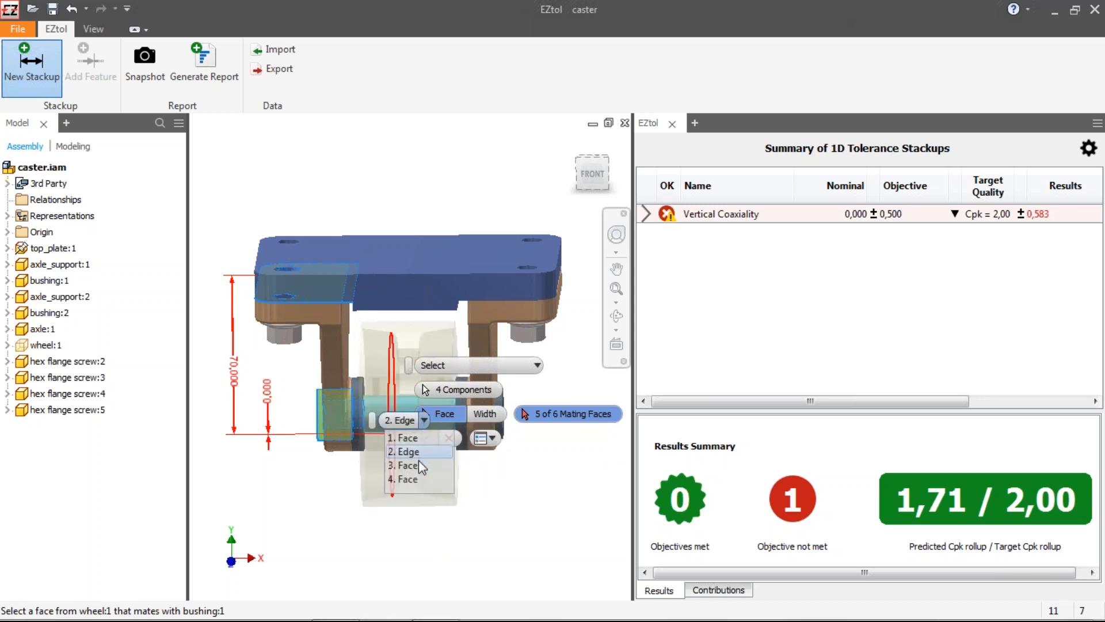
click(420, 479)
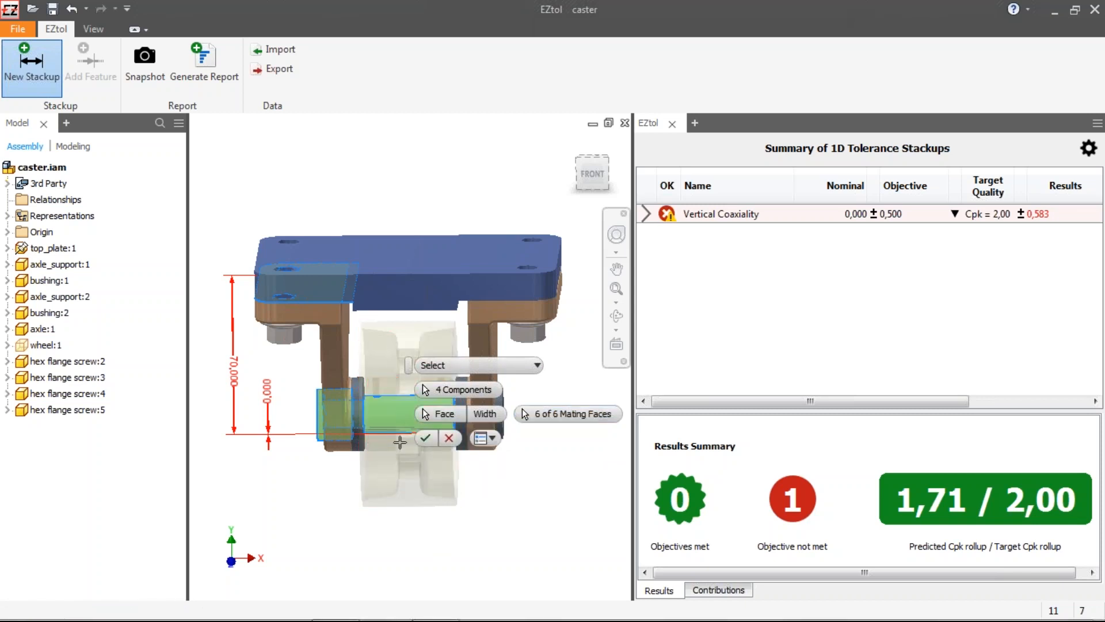
click(425, 438)
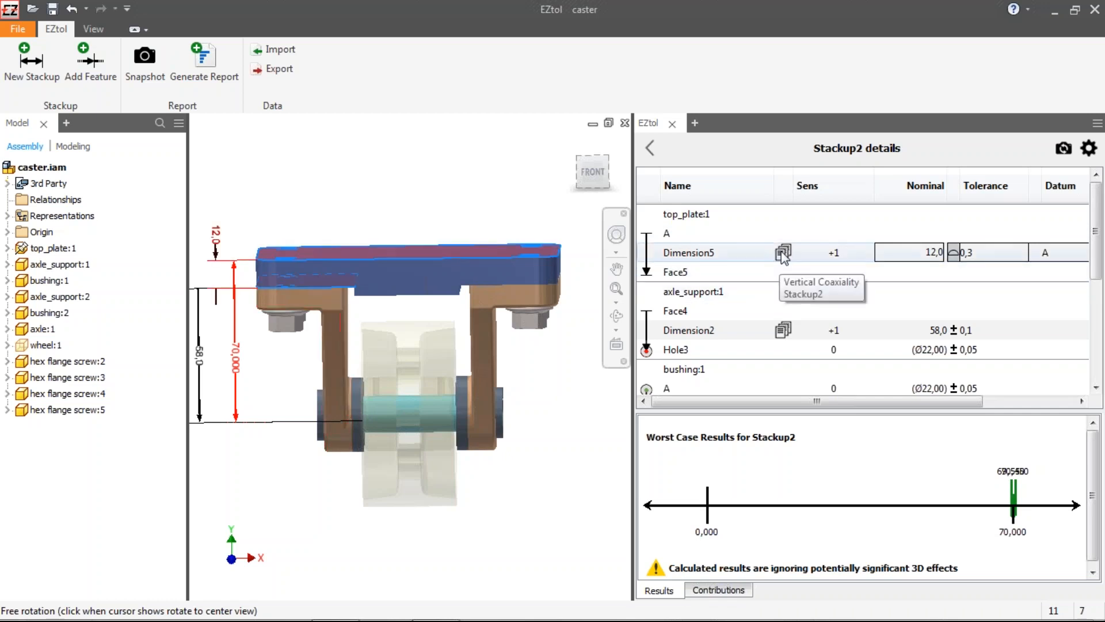
mouse_move(783, 257)
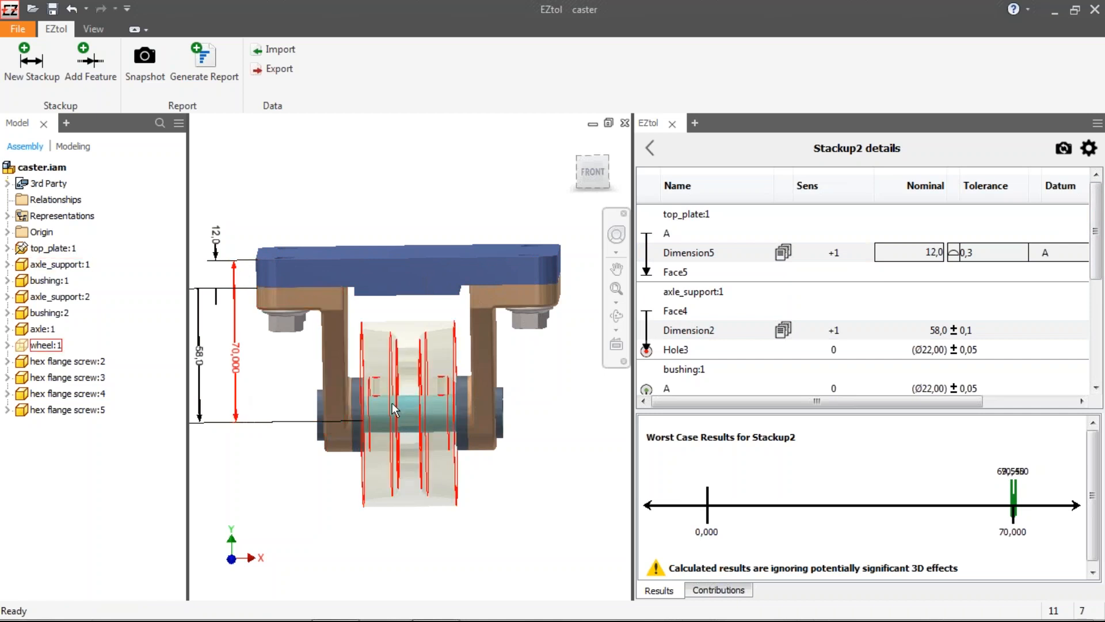
Step: Set Stackup2's end reference on the wheel's outer shaft to the Far side
drag(1097, 213, 1096, 313)
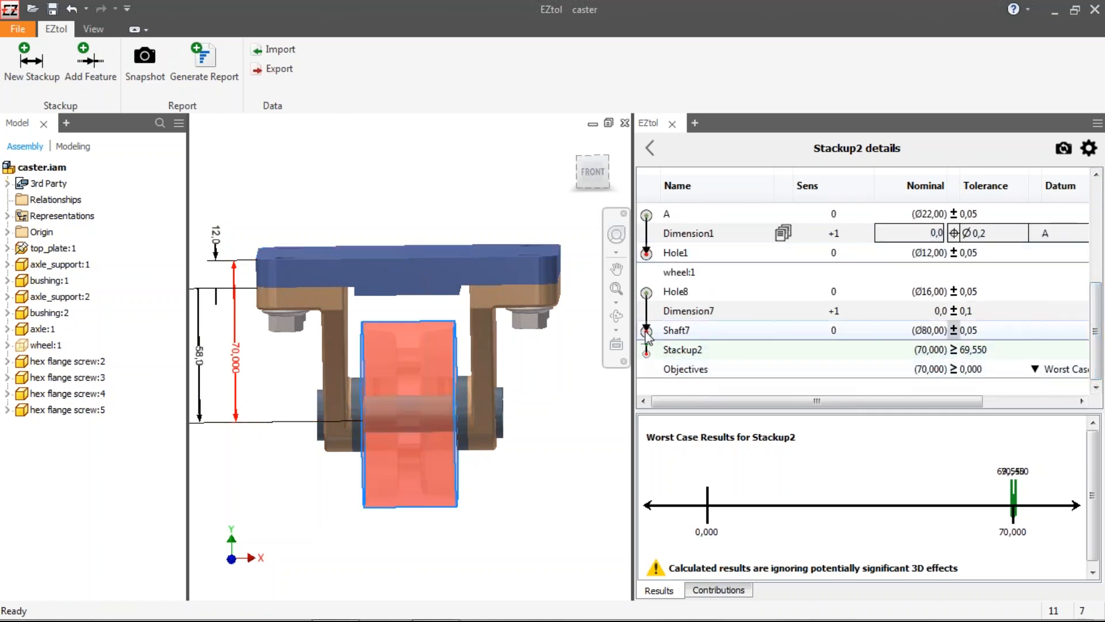
click(647, 349)
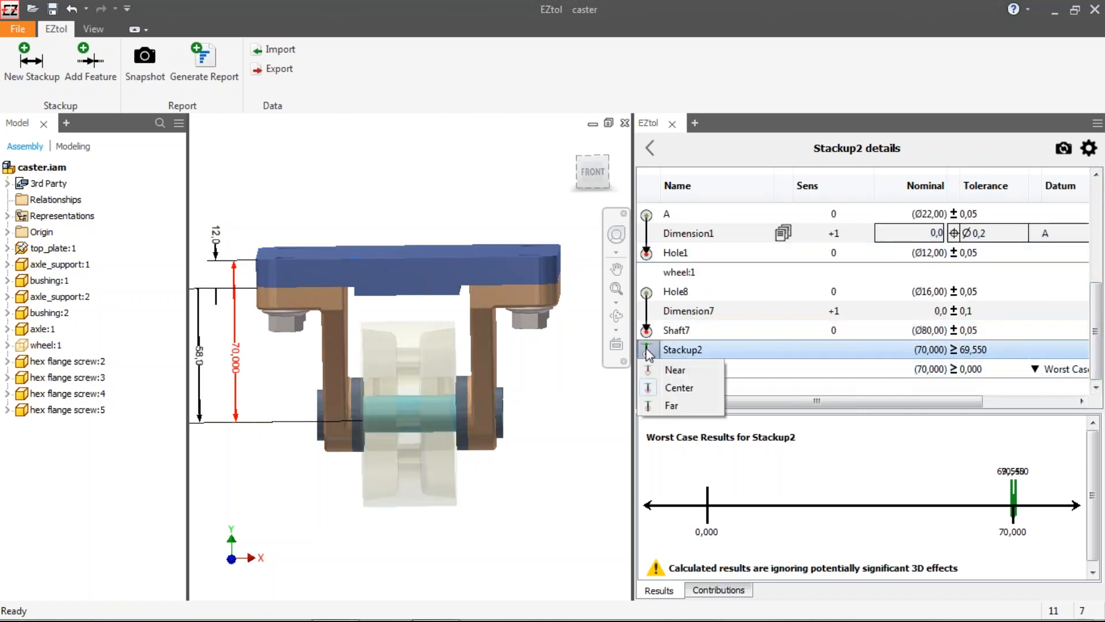
click(686, 372)
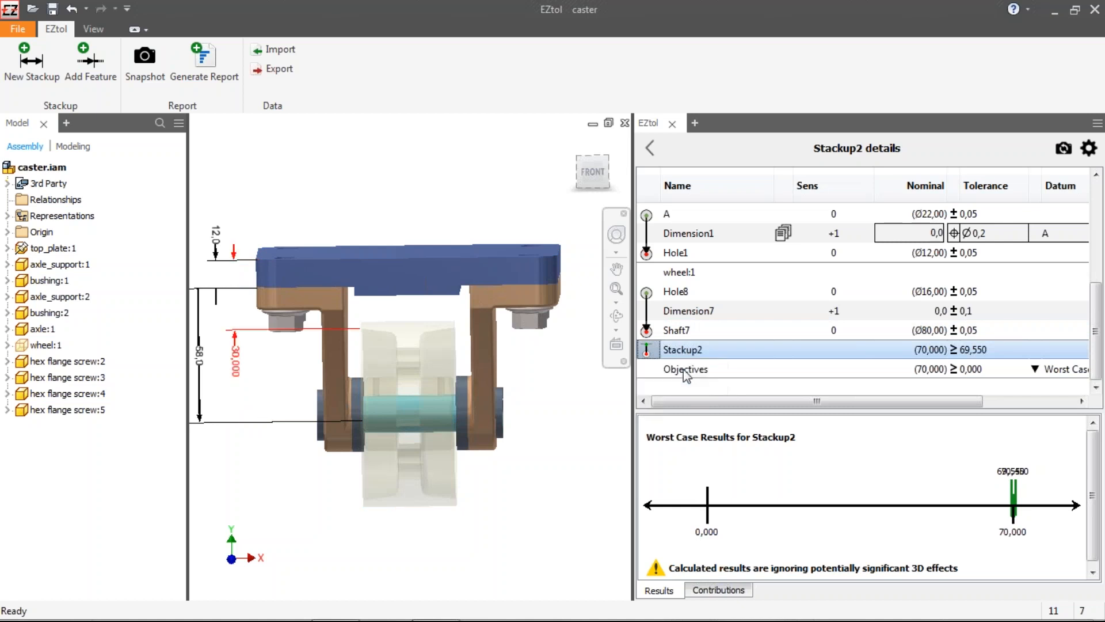
click(646, 350)
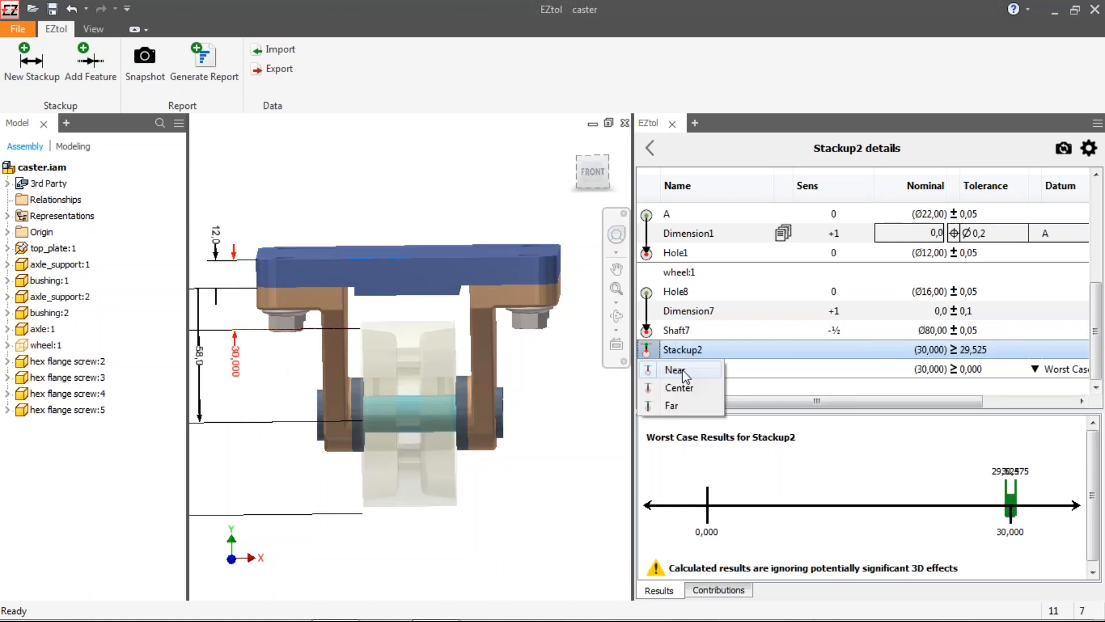
click(677, 404)
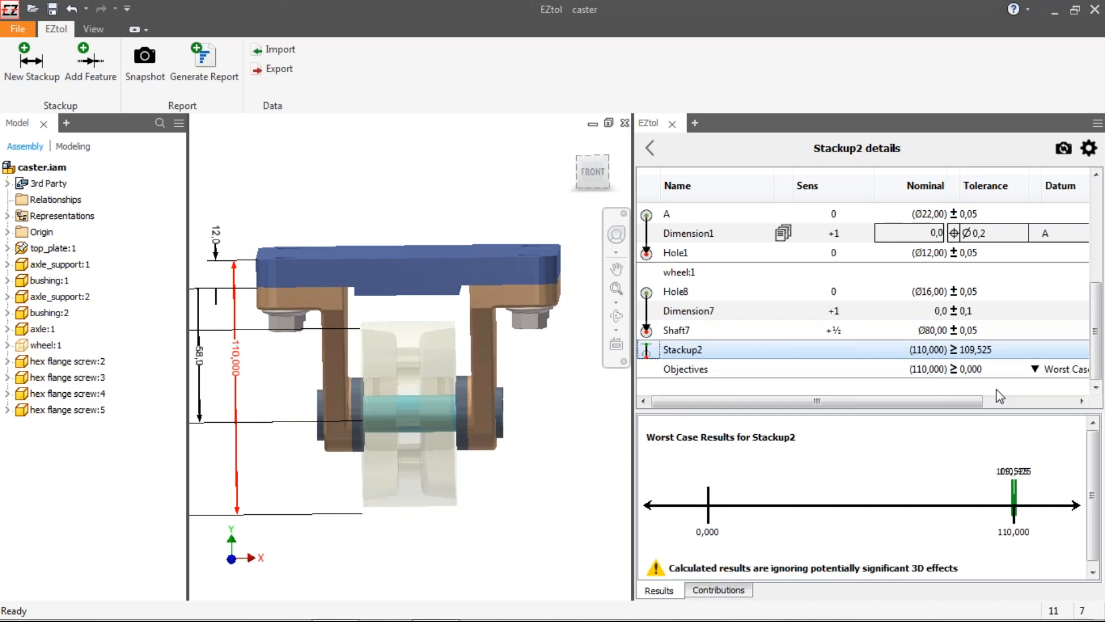
Step: Return to the summary of 1D tolerance stackups and widen the stackup panel
drag(942, 402, 980, 403)
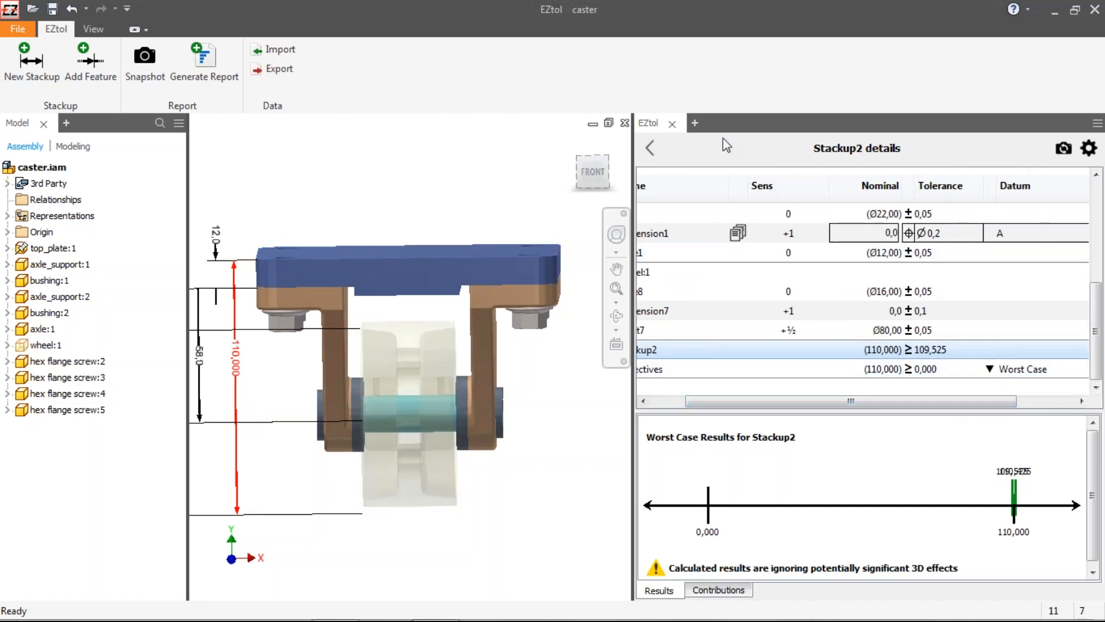
click(650, 149)
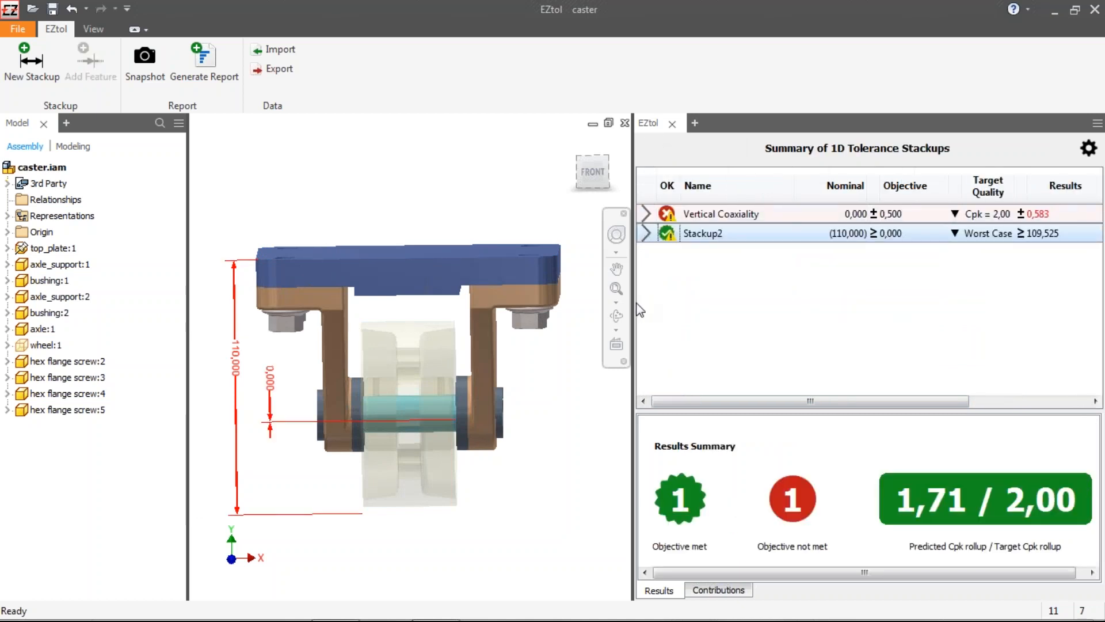
drag(633, 303, 543, 300)
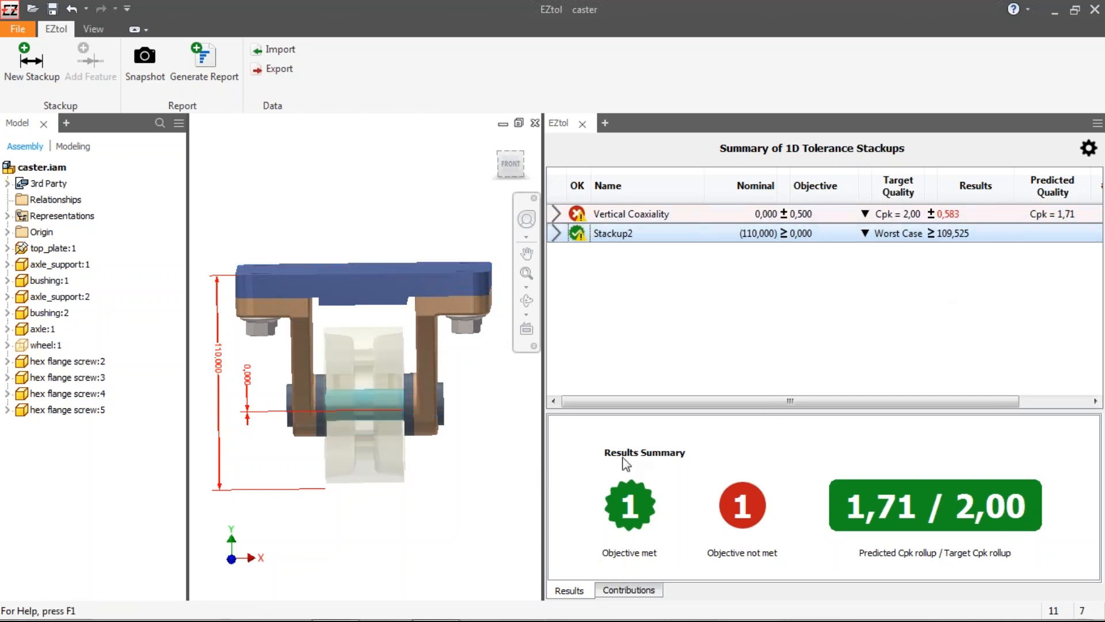
Step: Examine the contributions rollup of the tolerances, then go back to the results summary
click(631, 591)
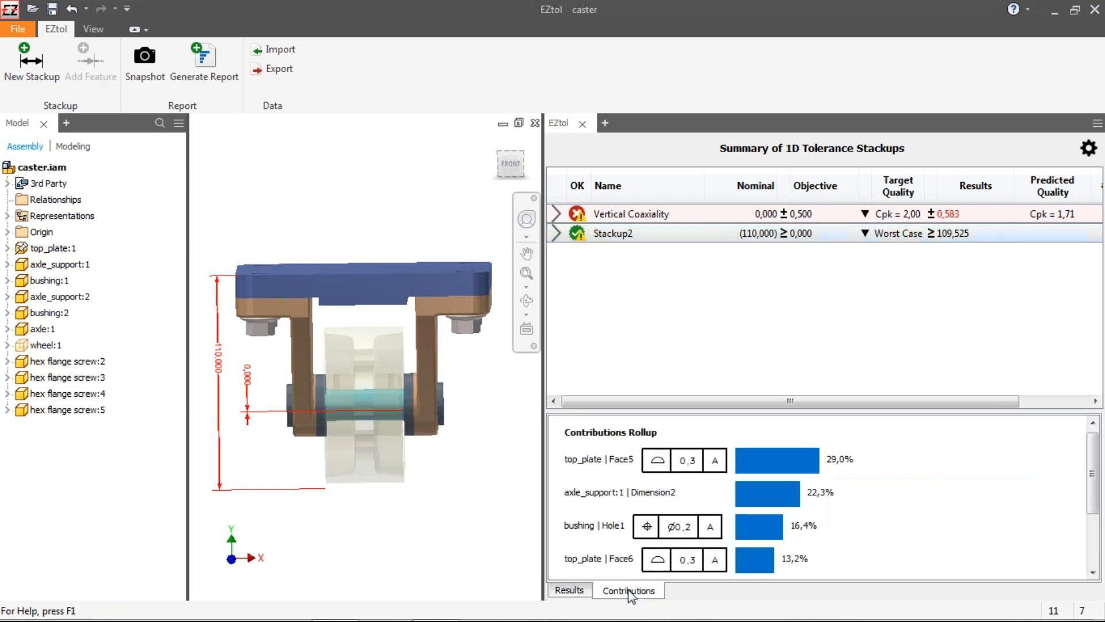
click(614, 459)
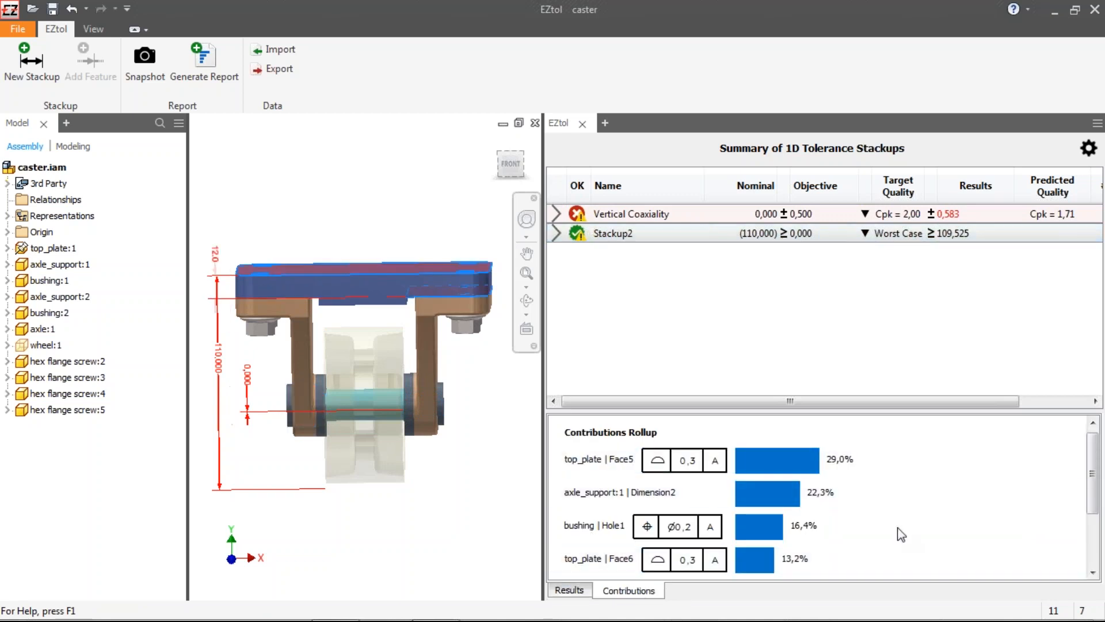
drag(1094, 449, 1102, 505)
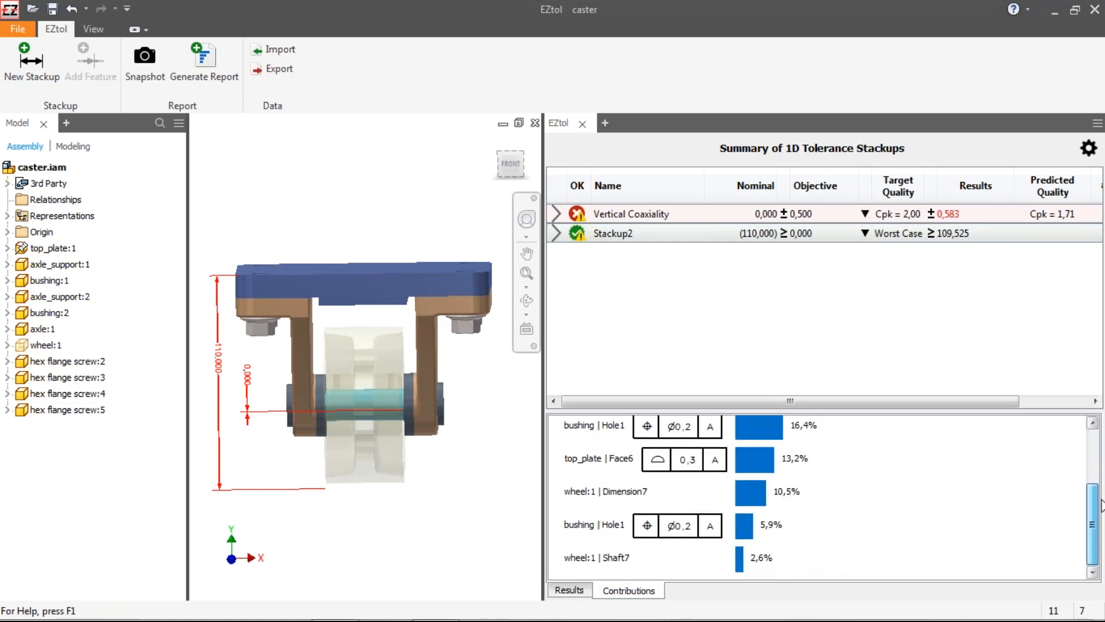
drag(1098, 500, 1078, 444)
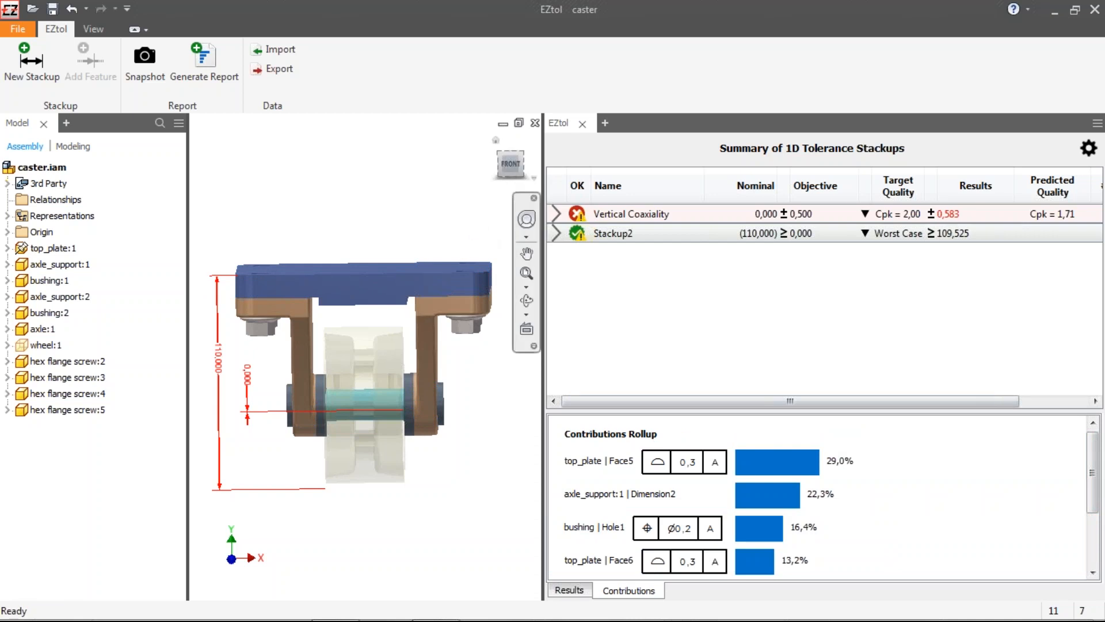
click(567, 591)
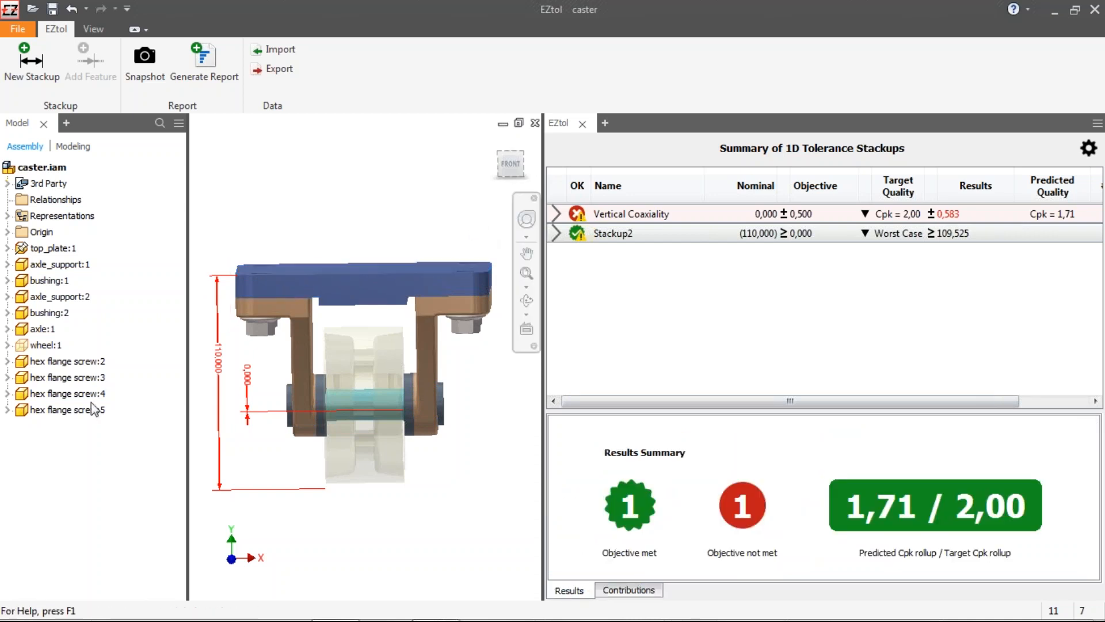
Step: Orient the model to the front view, zoom to fit, and take a snapshot for the summary report image
click(510, 164)
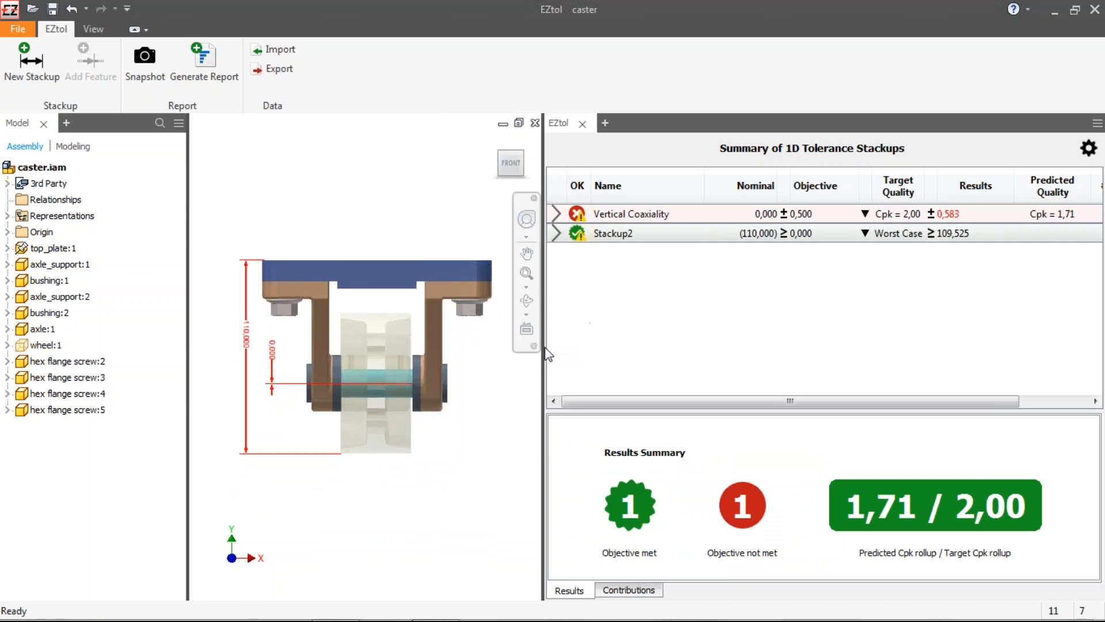
drag(548, 354, 688, 348)
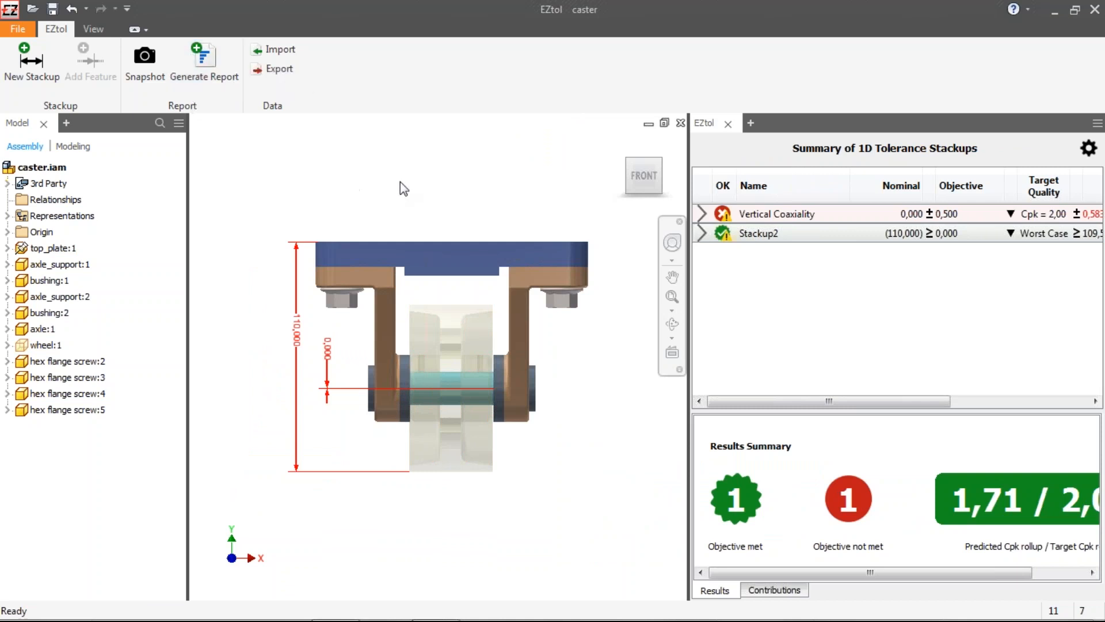
scroll(399, 181, up, 3)
scroll(400, 181, down, 3)
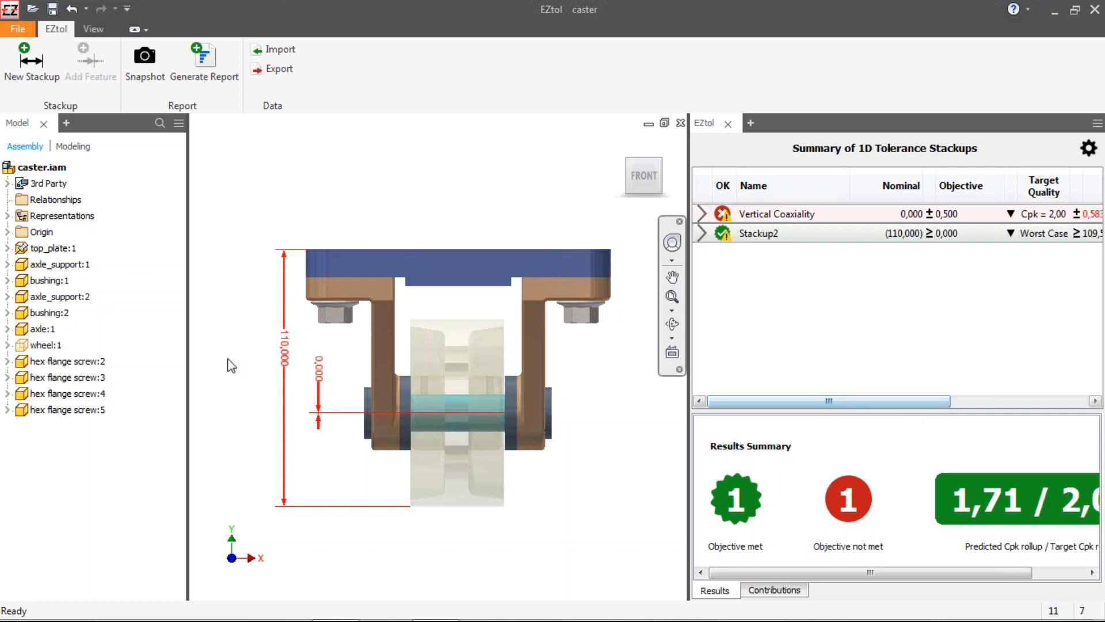
click(144, 60)
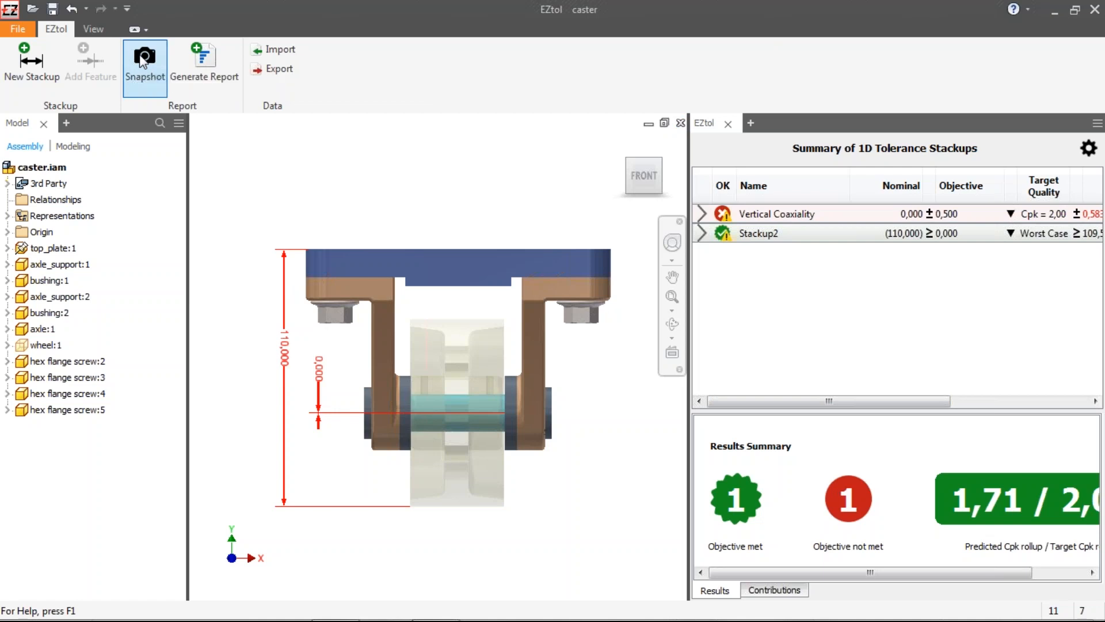
Step: Open the Vertical Coaxiality stackup, frame a zoomed view of its dimensions and snapshot it for the report
click(703, 215)
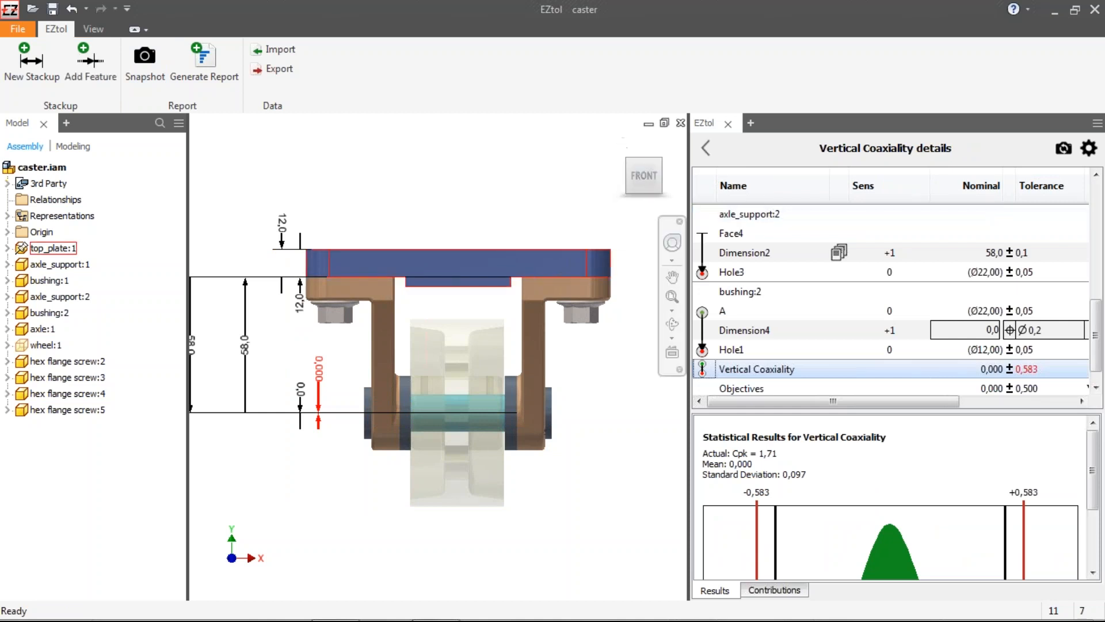
middle_drag(427, 329, 599, 337)
scroll(477, 291, down, 4)
scroll(524, 339, up, 4)
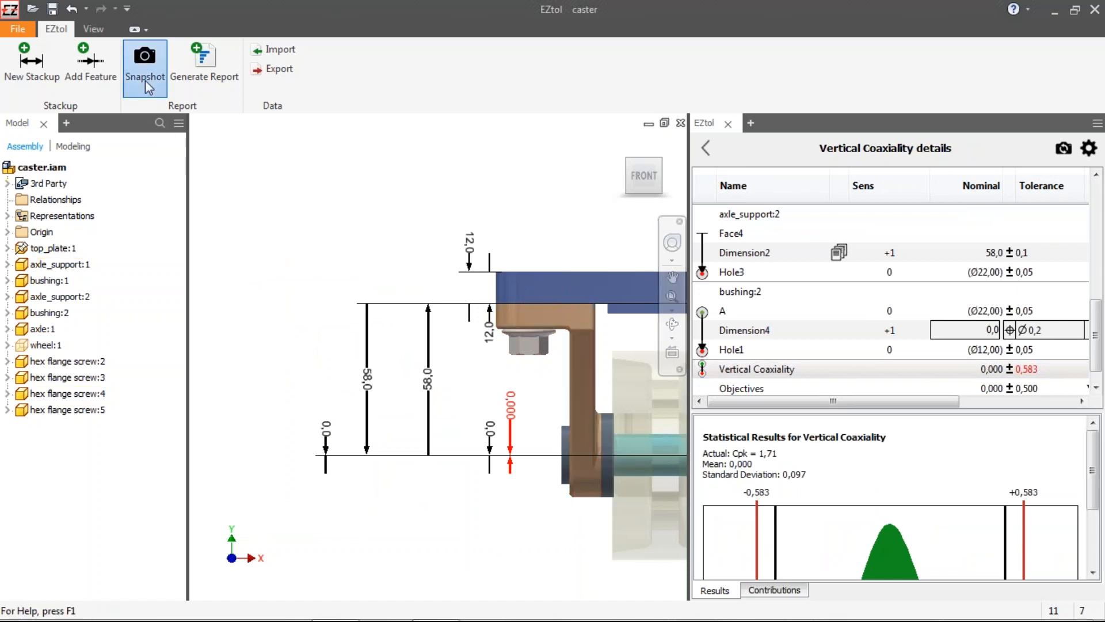
click(708, 148)
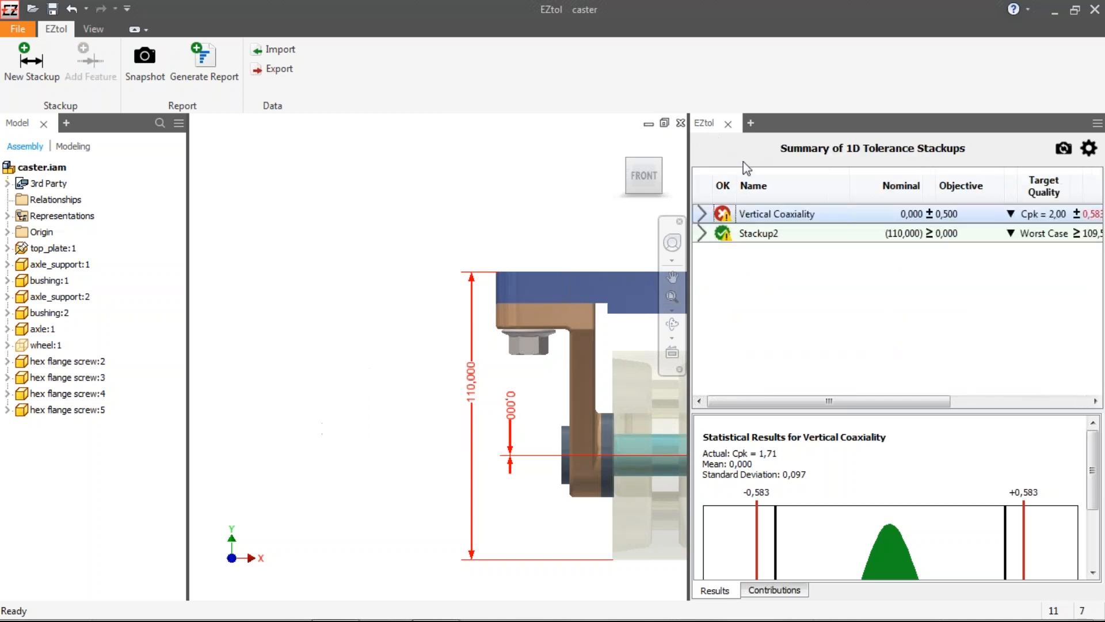
Step: Open Stackup2's details, take a snapshot of its view, and return to the summary
click(700, 233)
click(700, 233)
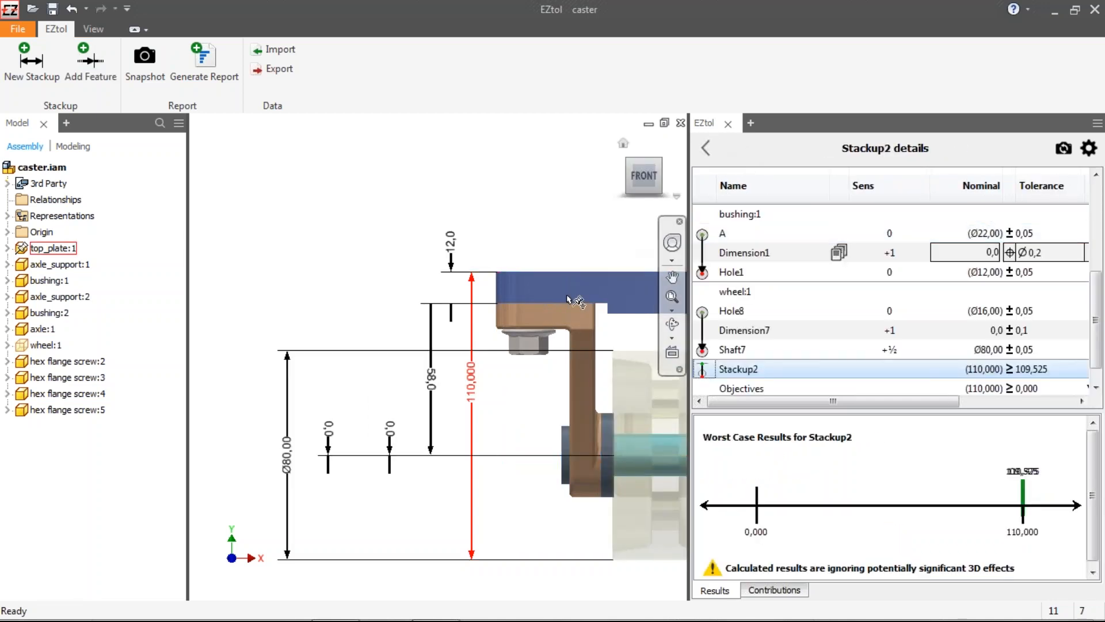
click(143, 62)
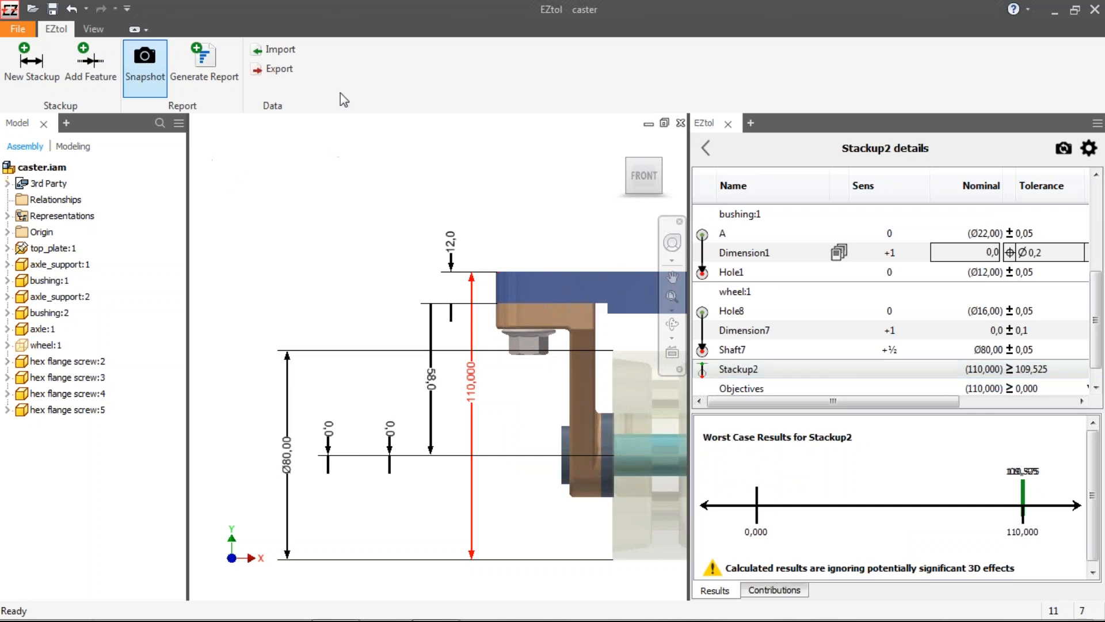
click(700, 149)
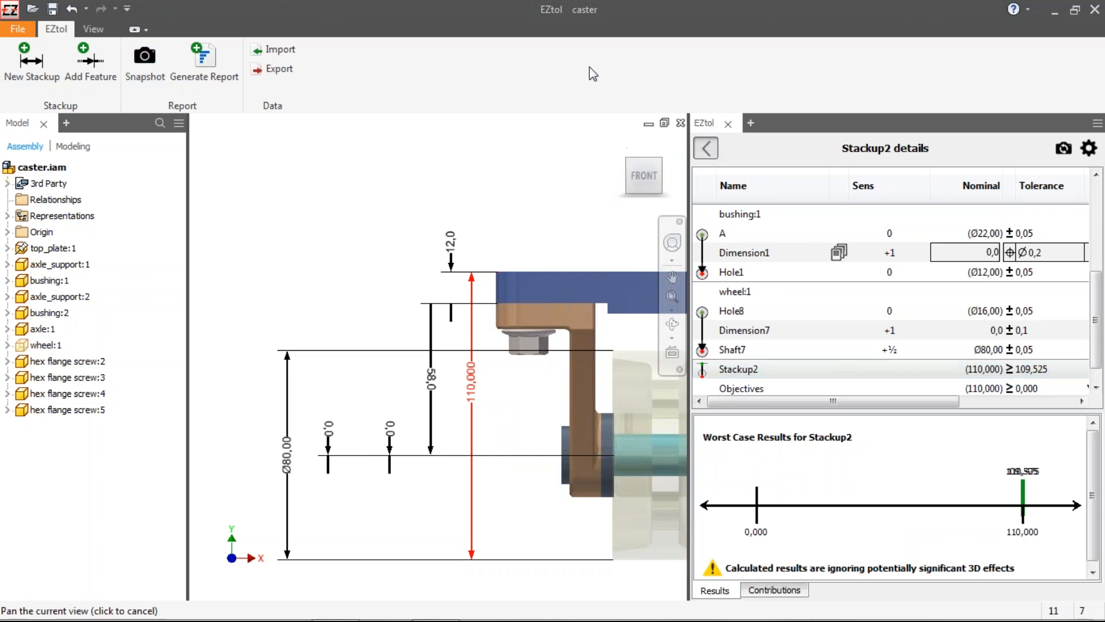
Step: Generate the report and save it as Report New in the Caster Wheel folder
click(205, 63)
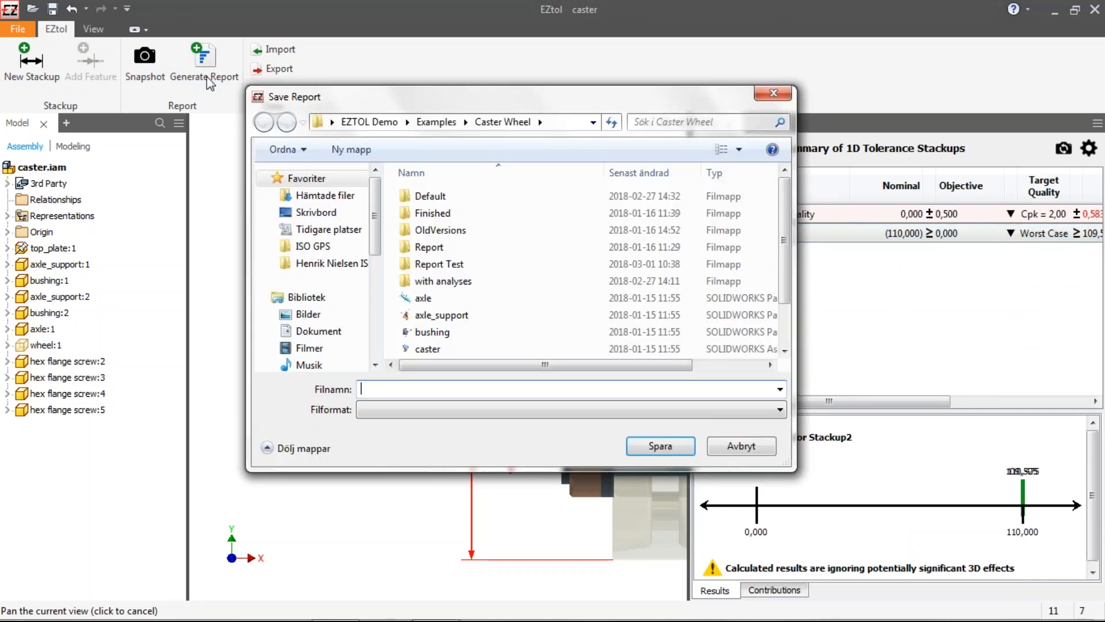
click(479, 393)
text(Report Ne)
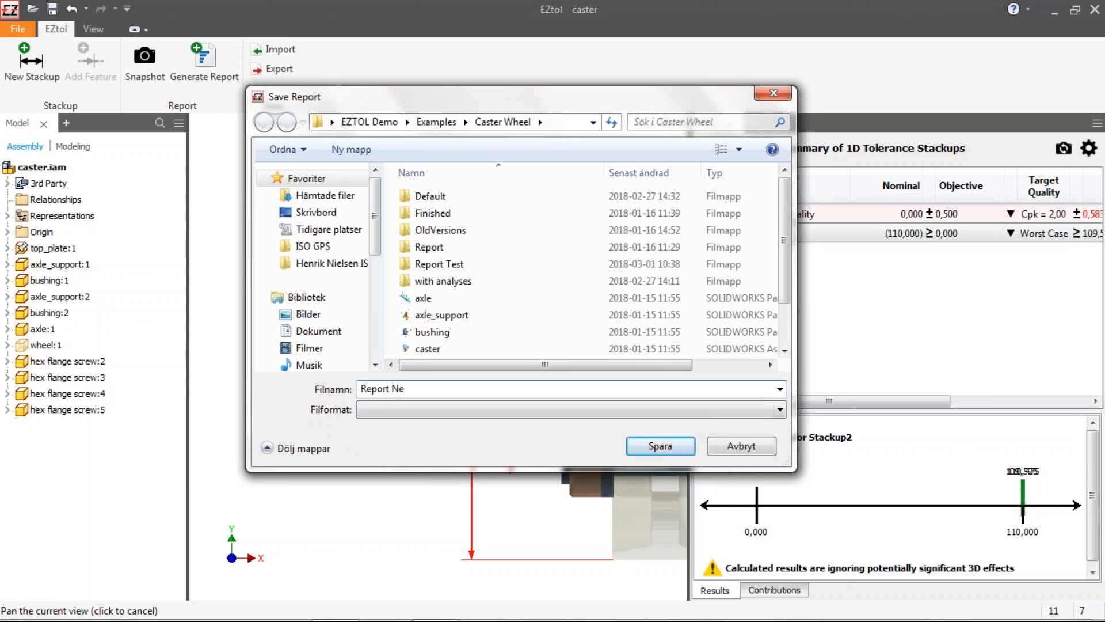
click(671, 448)
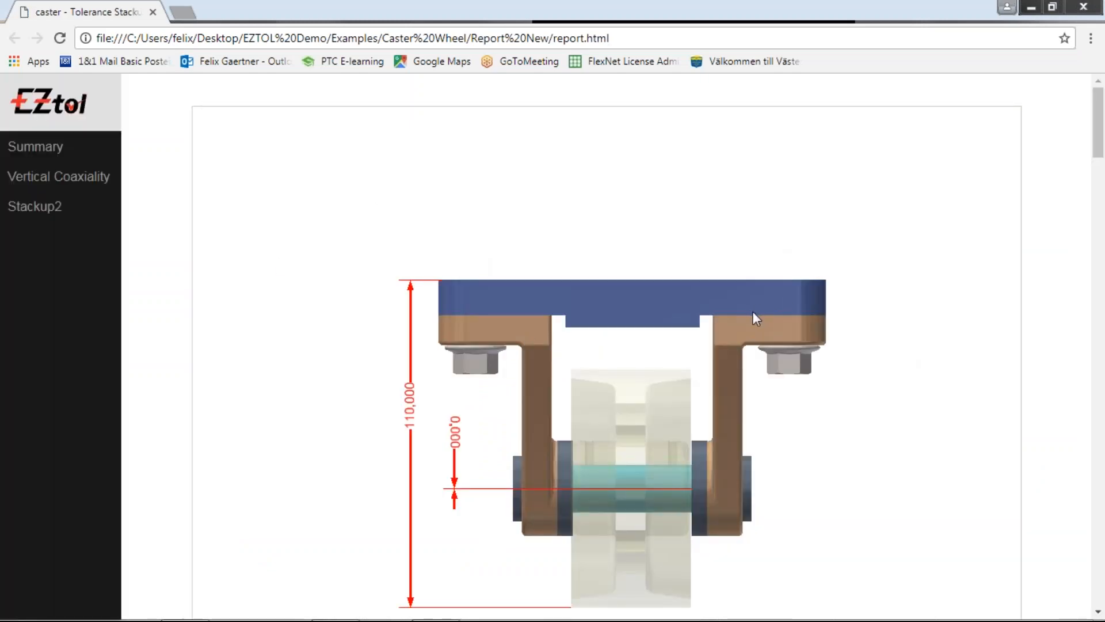
Step: Scroll through the generated HTML report's summary, stackup tables, results charts and contributions
scroll(753, 314, down, 1)
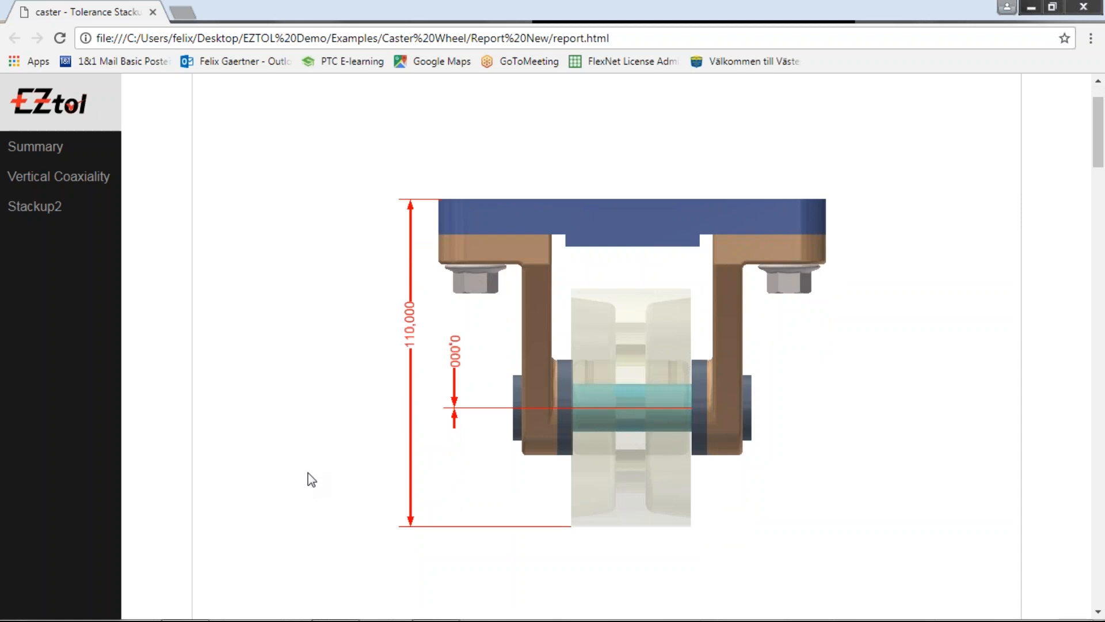
scroll(311, 479, down, 10)
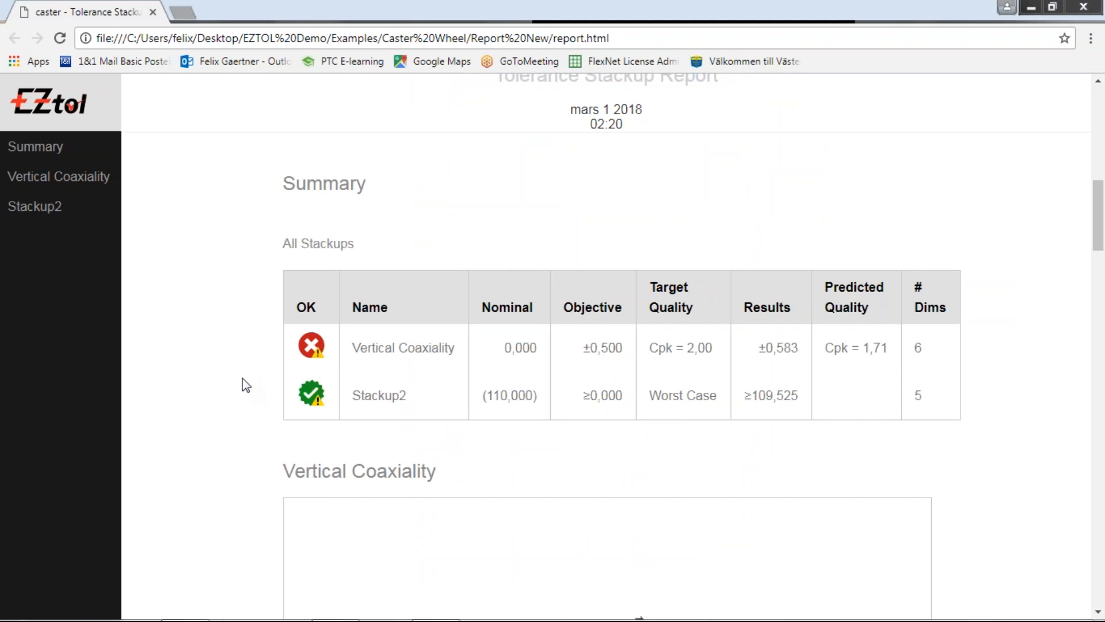
scroll(246, 385, down, 3)
scroll(347, 378, down, 1)
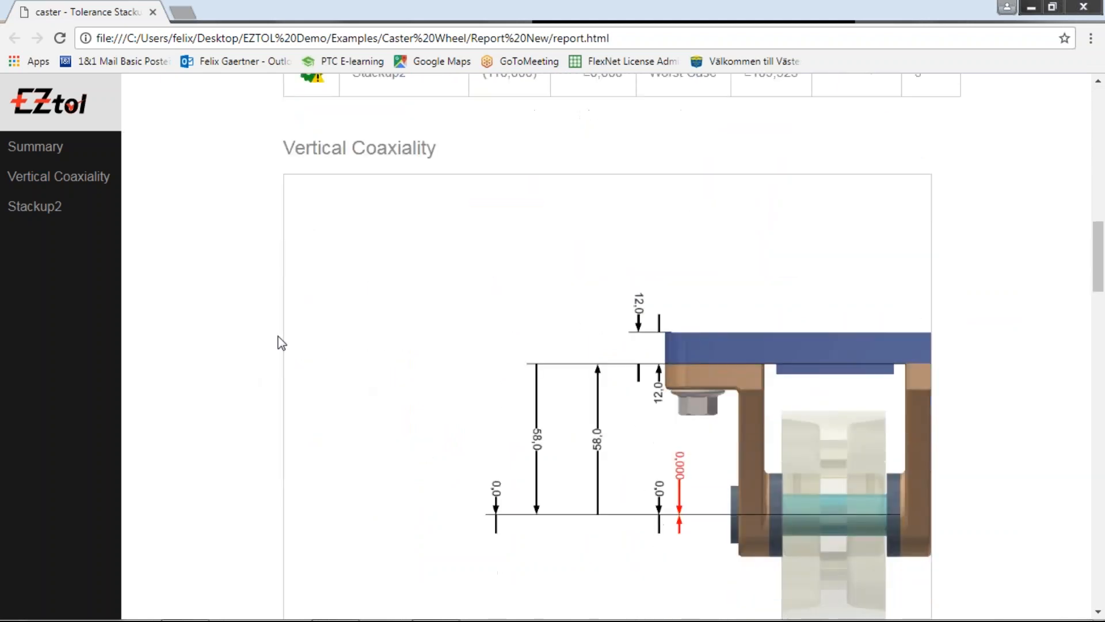
scroll(414, 506, down, 3)
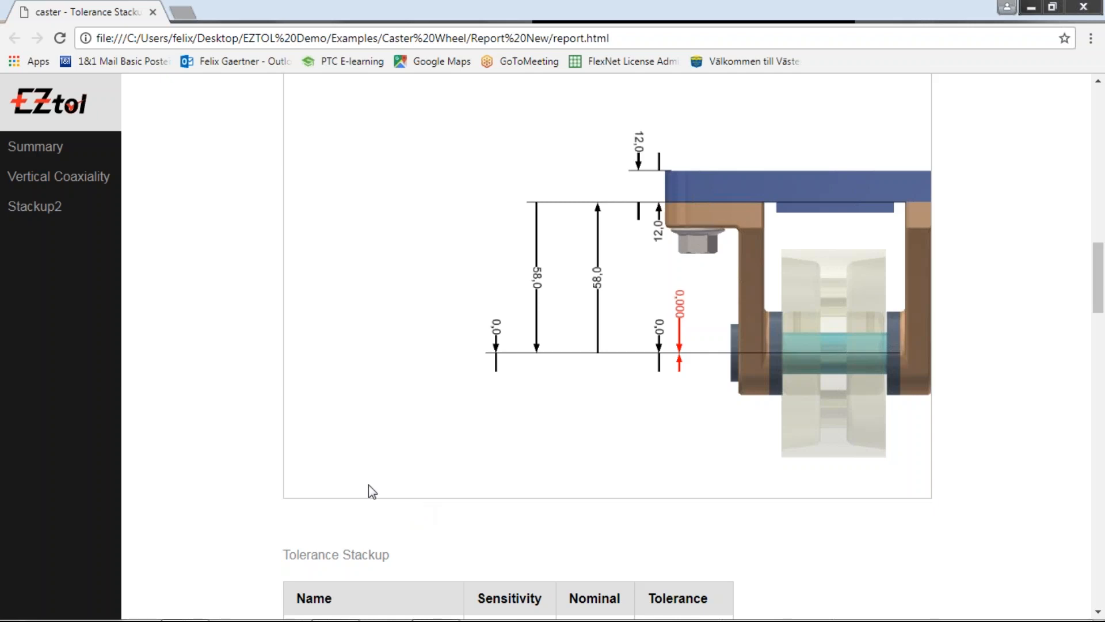
scroll(316, 483, down, 3)
scroll(308, 481, down, 3)
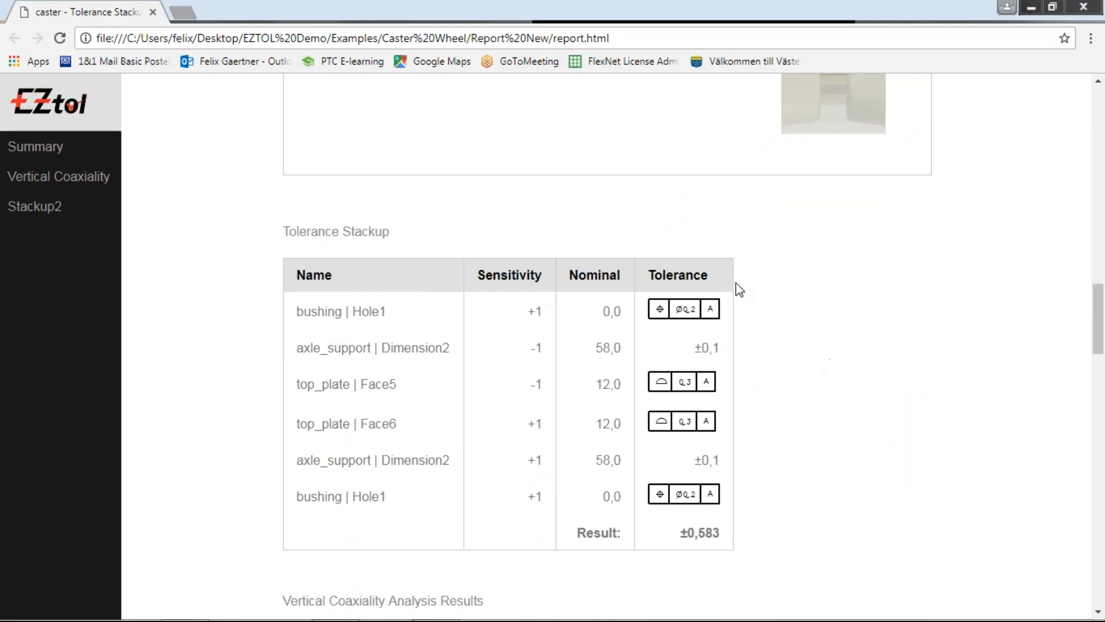
scroll(756, 443, down, 7)
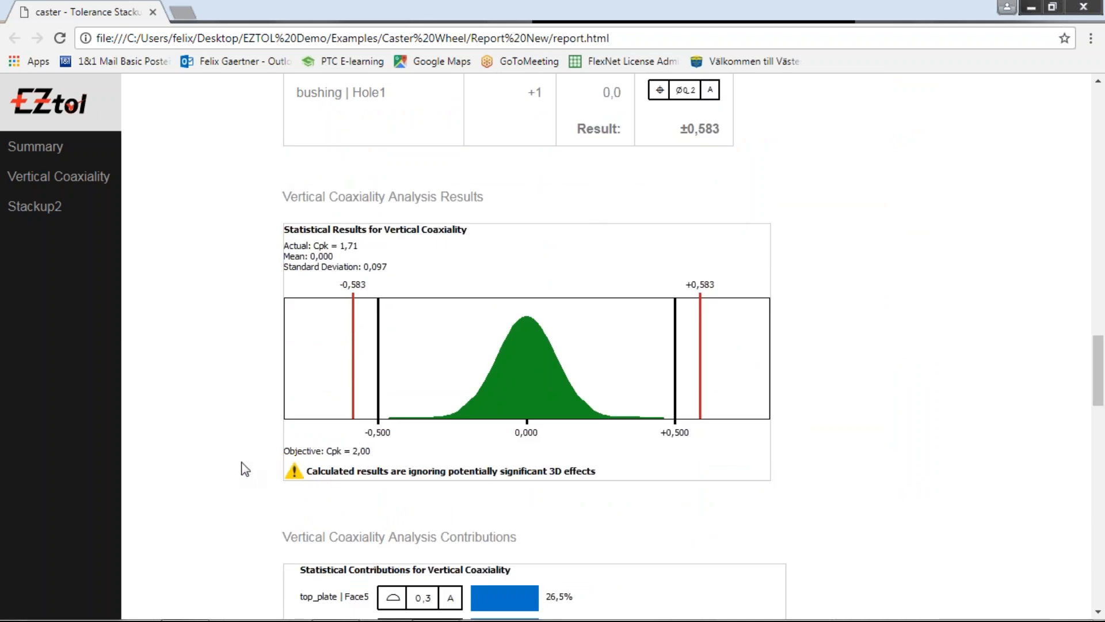
scroll(245, 469, down, 5)
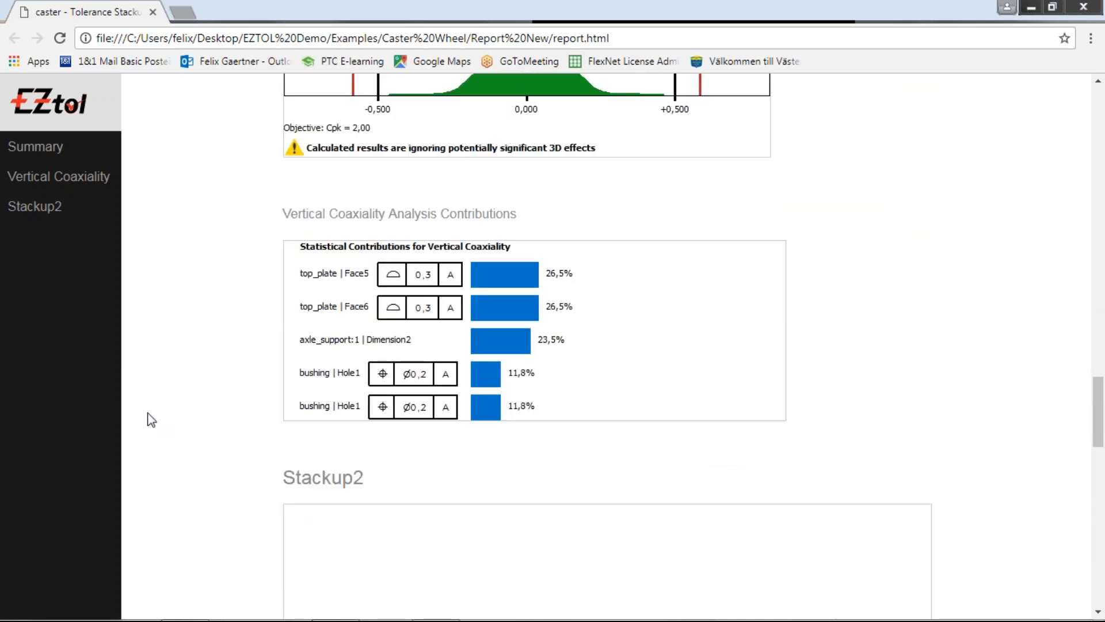
scroll(232, 443, down, 2)
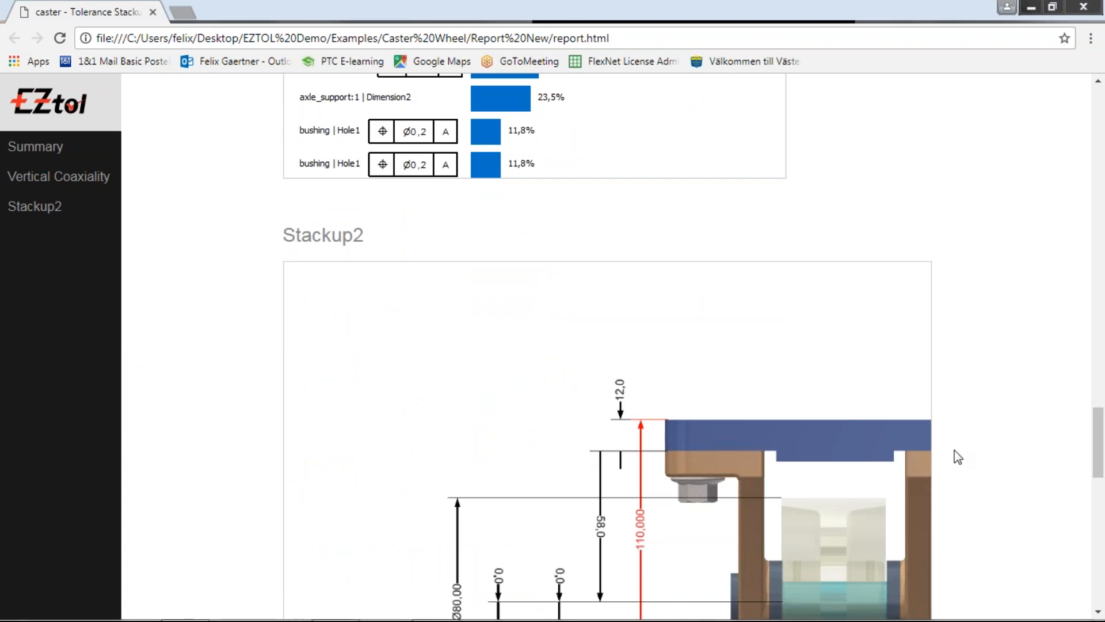
scroll(411, 379, down, 2)
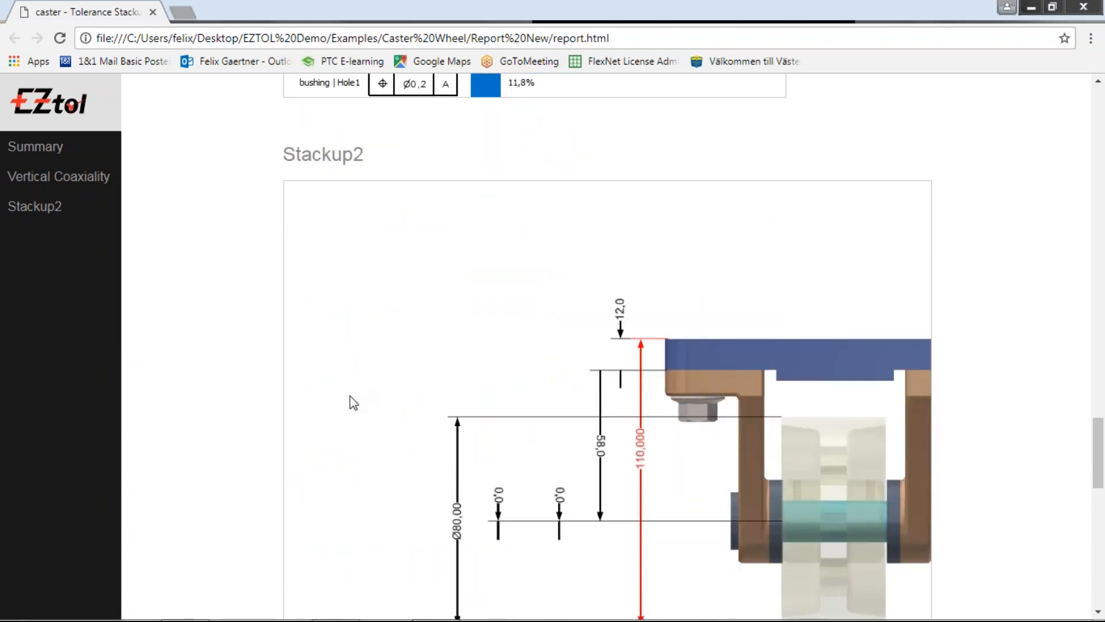
scroll(291, 452, down, 2)
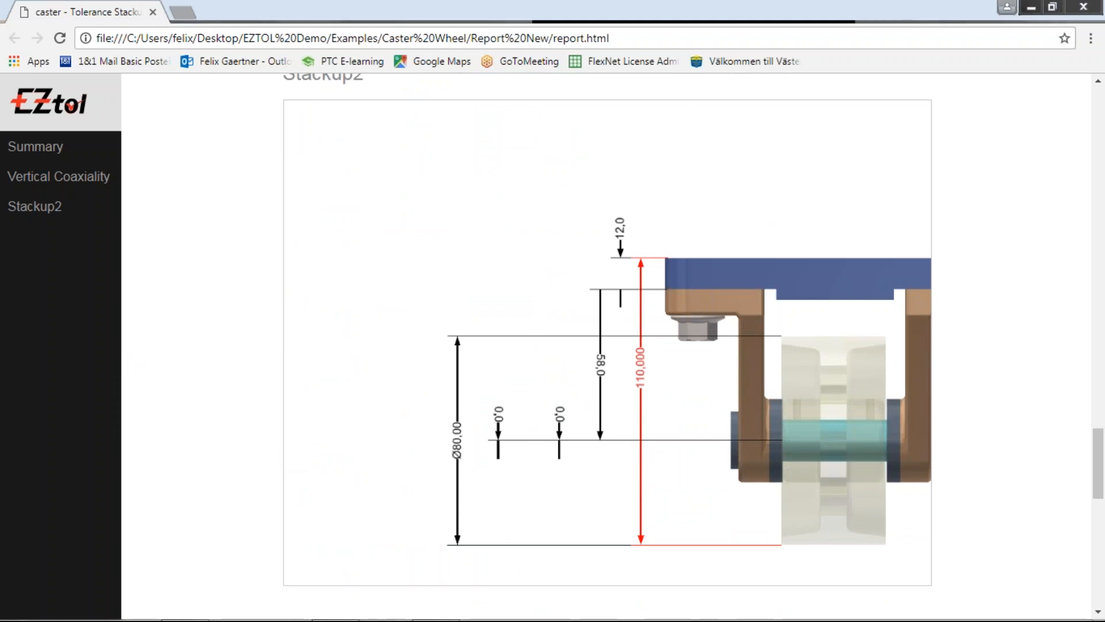
Step: Switch to PowerPoint and resume the slide show from the current slide
key(alt+Tab)
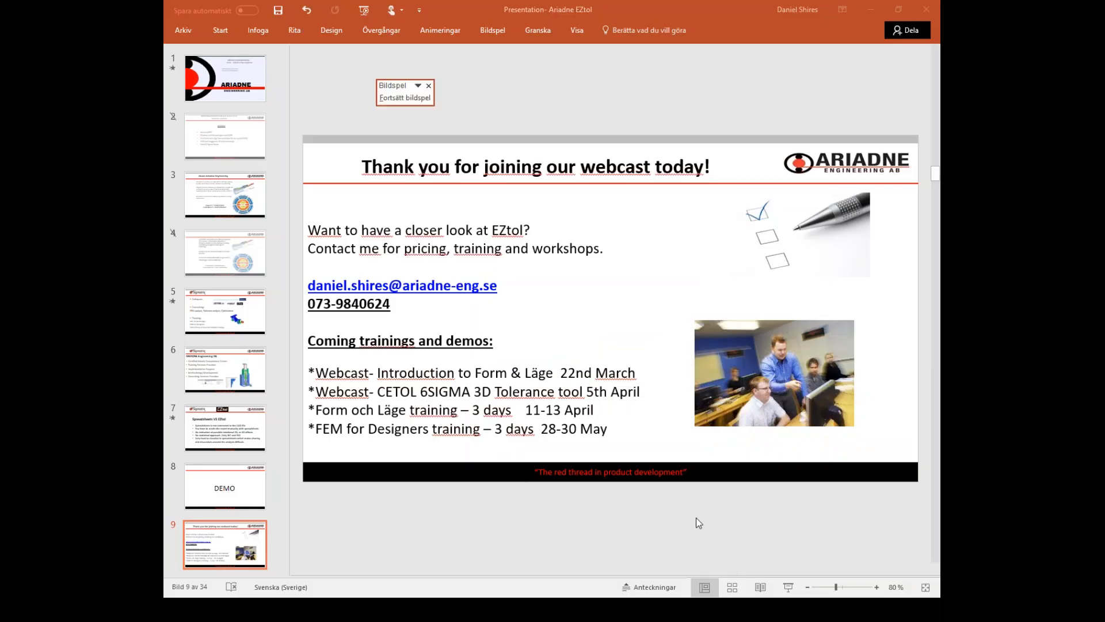
click(788, 587)
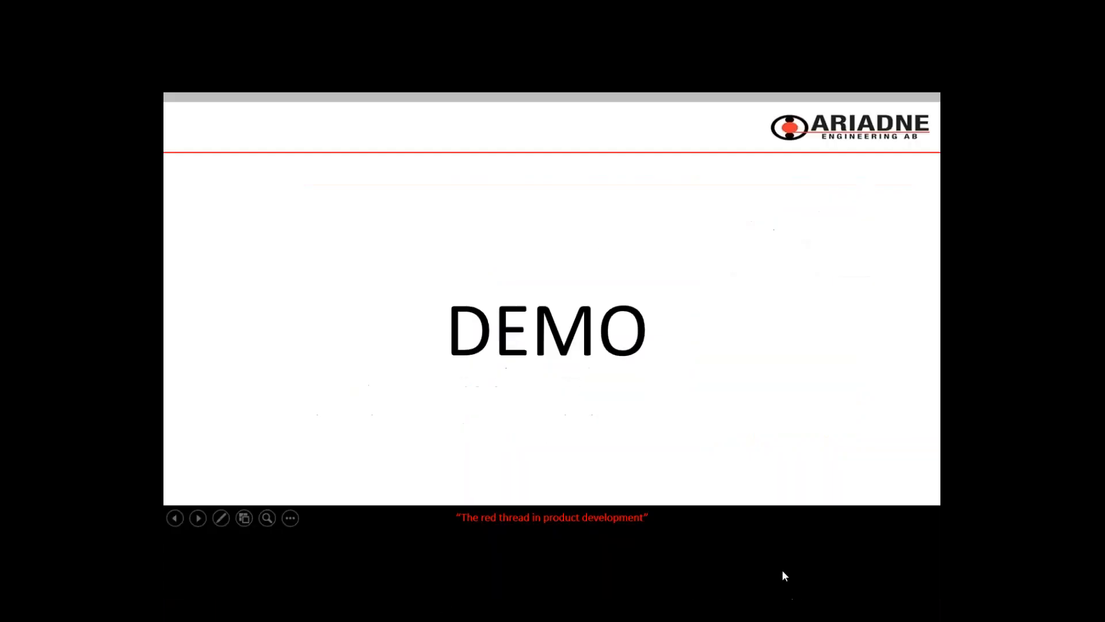
click(605, 385)
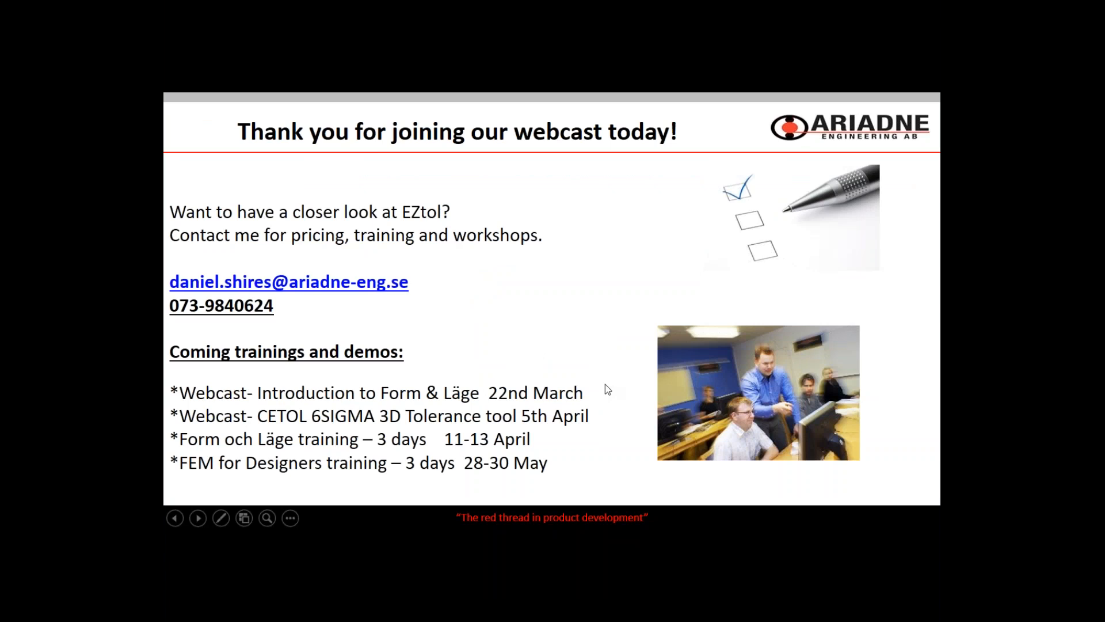